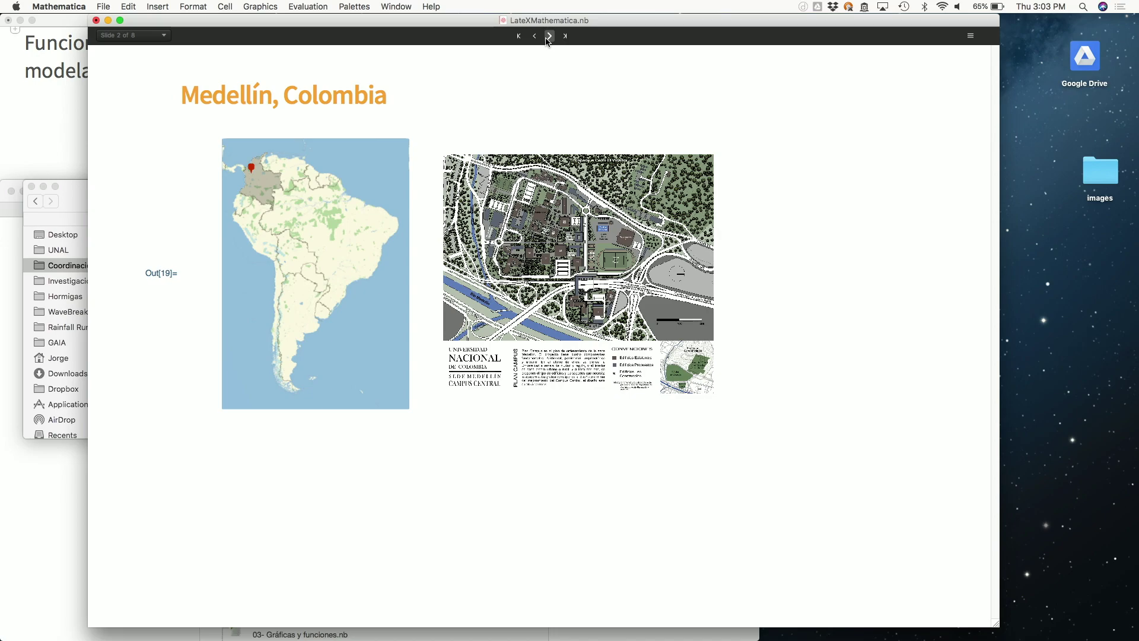
{"action": "left_click", "coordinate": [548, 36]}
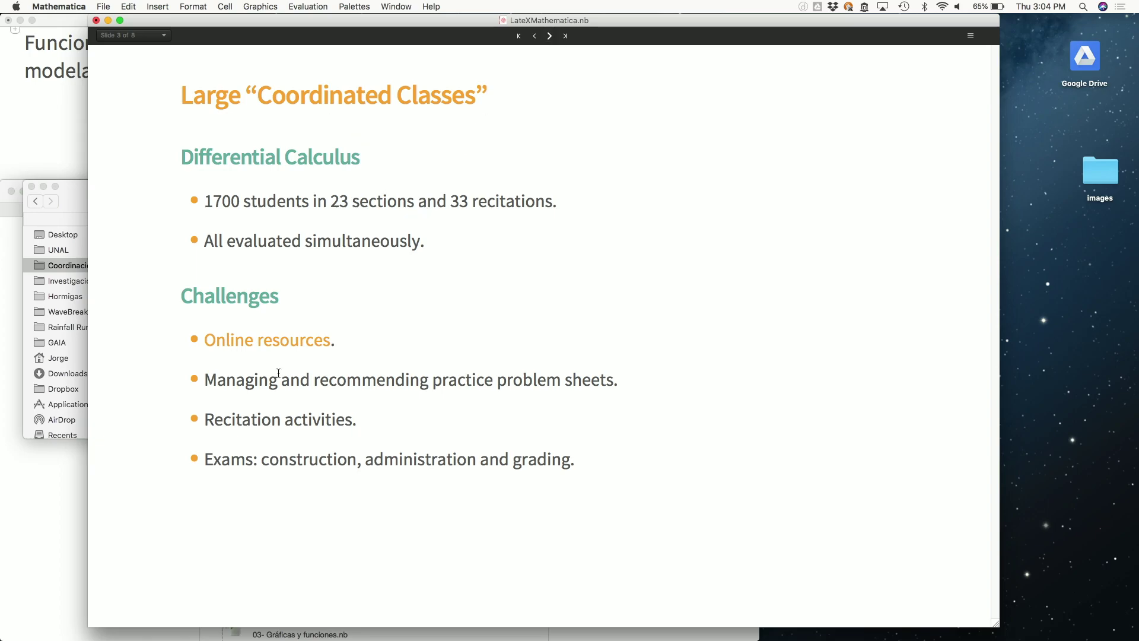
Step: Open the Cálculo Diferencial course page in Safari and scroll to its Material interactivo notebooks
{"action": "left_click", "coordinate": [270, 343]}
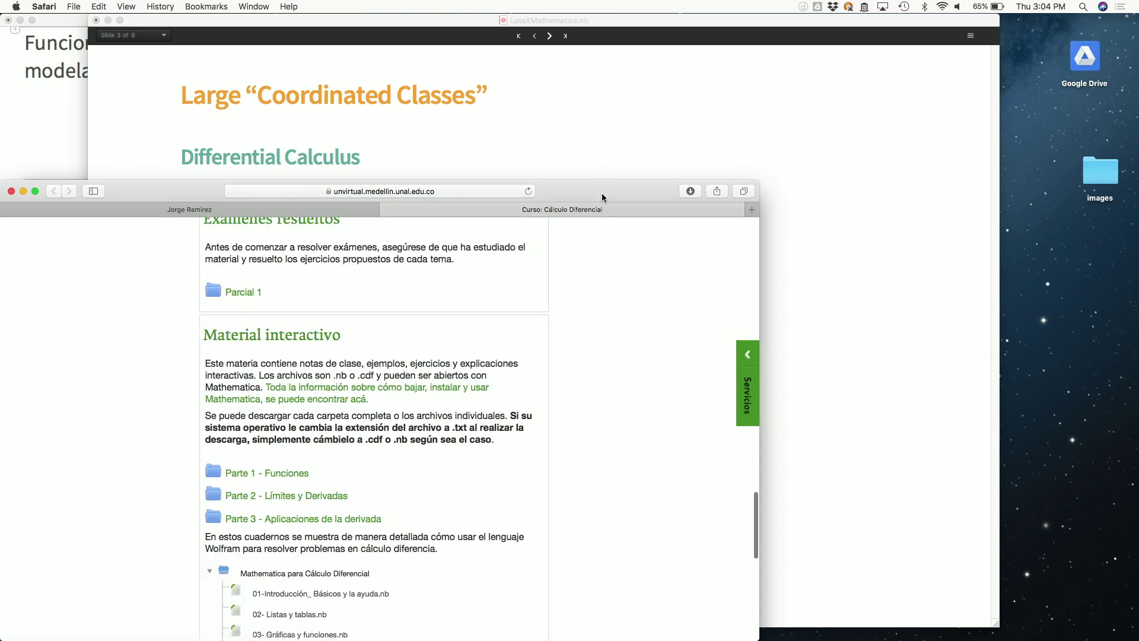
{"action": "left_click_drag", "start_coordinate": [602, 193], "coordinate": [719, 33]}
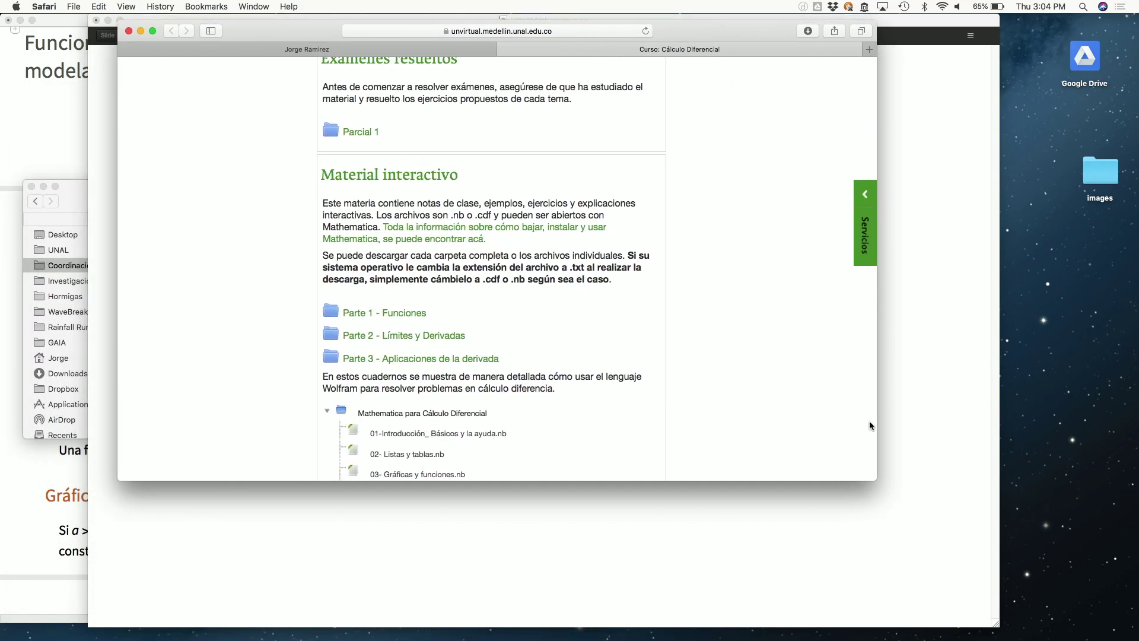
{"action": "left_click_drag", "start_coordinate": [875, 478], "coordinate": [855, 638]}
{"action": "scroll", "coordinate": [698, 468], "scroll_direction": "up", "scroll_amount": 5}
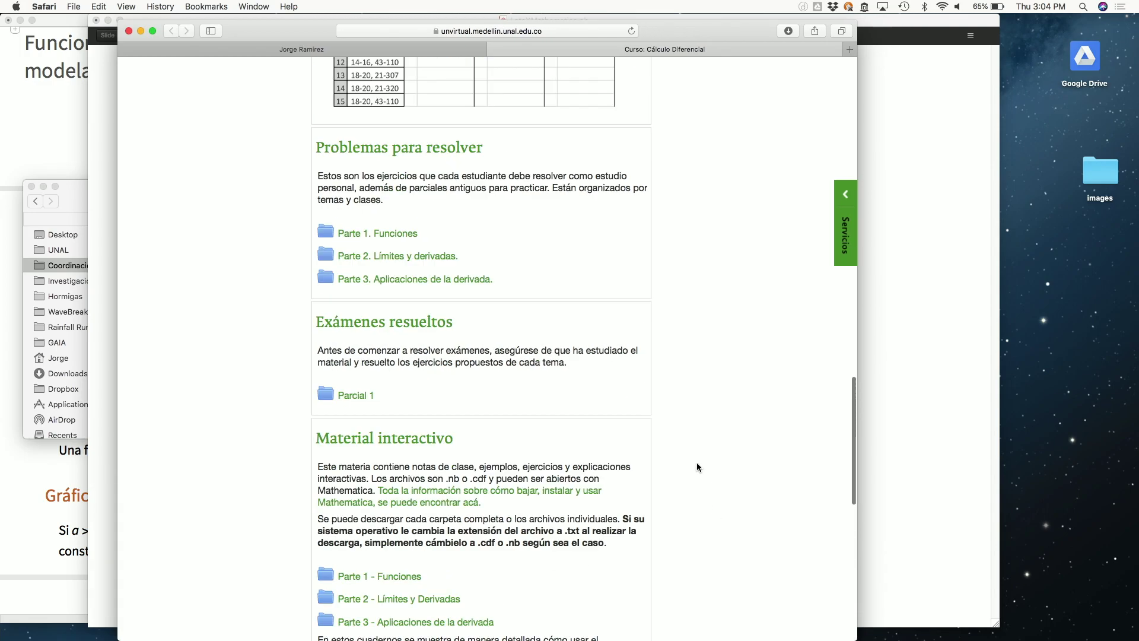
{"action": "scroll", "coordinate": [699, 468], "scroll_direction": "up", "scroll_amount": 10}
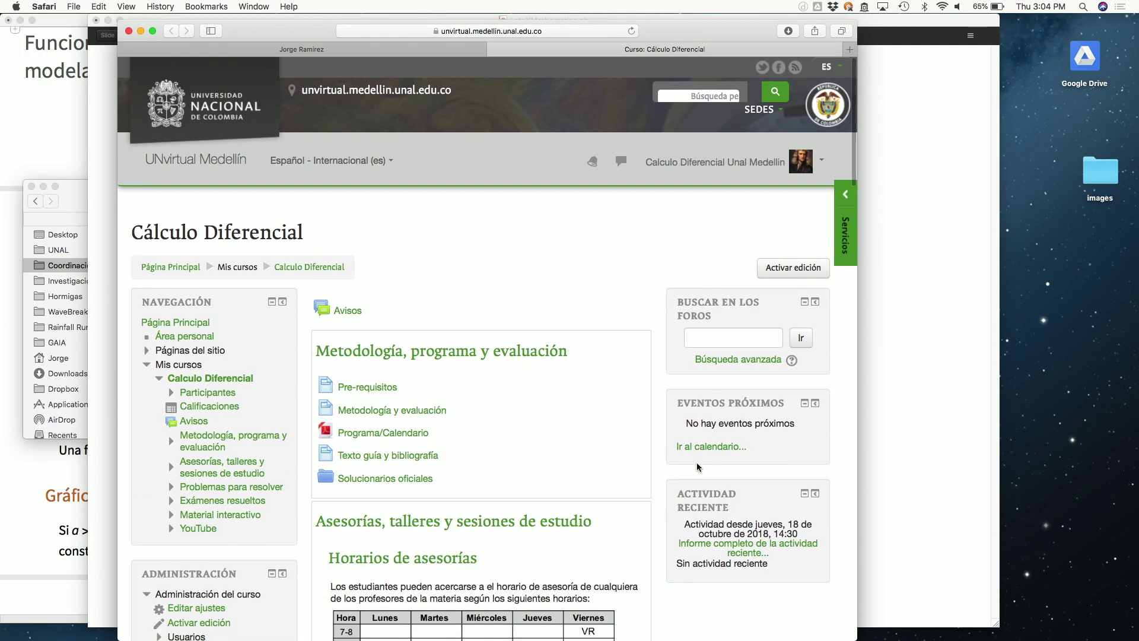
{"action": "scroll", "coordinate": [699, 467], "scroll_direction": "down", "scroll_amount": 15}
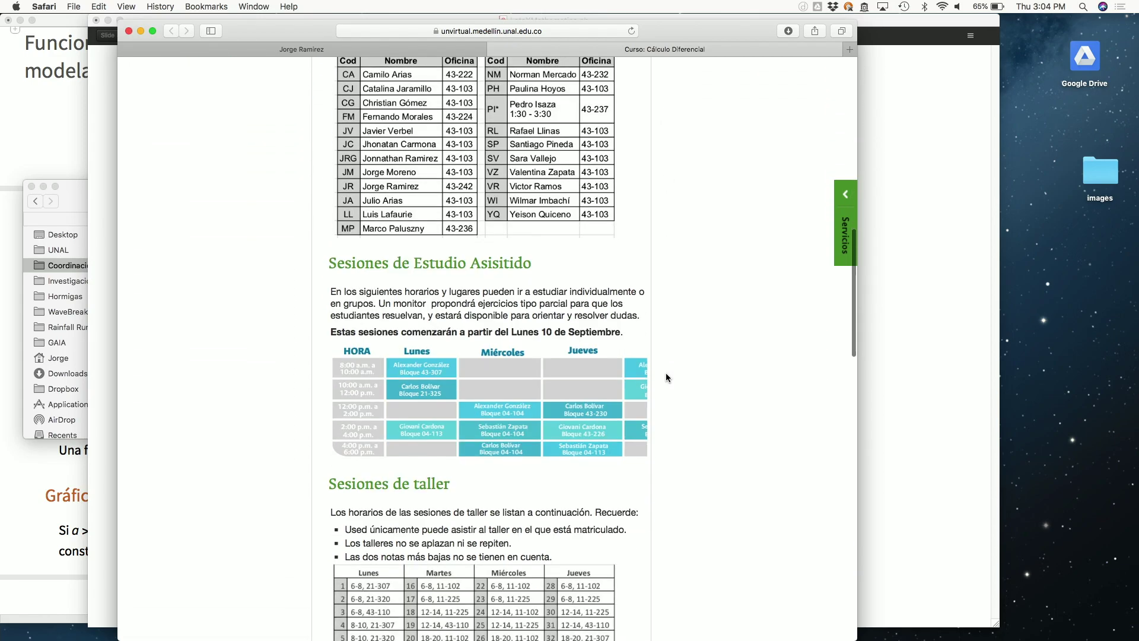
{"action": "scroll", "coordinate": [666, 377], "scroll_direction": "down", "scroll_amount": 12}
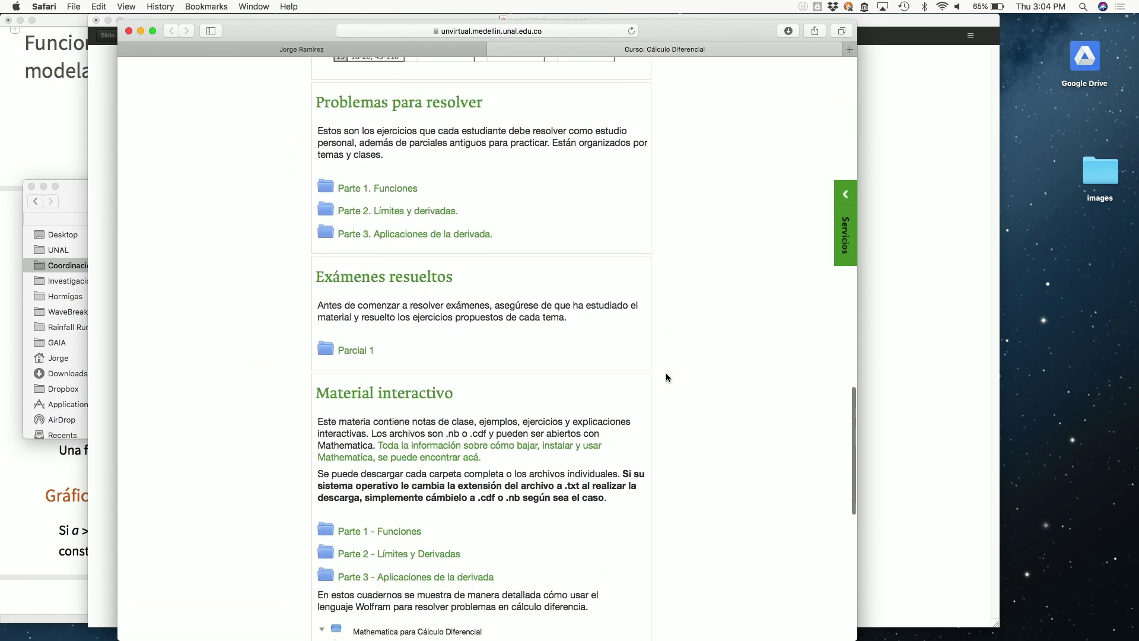
{"action": "scroll", "coordinate": [666, 374], "scroll_direction": "down", "scroll_amount": 5}
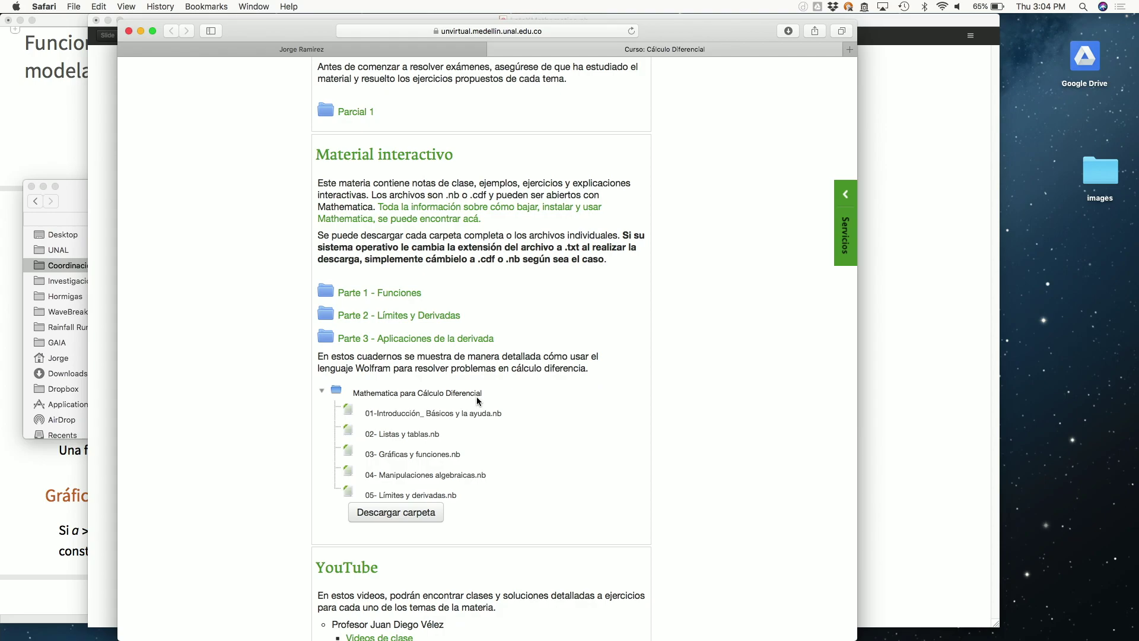
{"action": "key", "text": "ctrl+Up"}
{"action": "key", "text": "ctrl+Up"}
{"action": "key", "text": "ctrl+Up"}
Step: In the Funciones exponenciales notebook, drag the plot's Base slider up to 3.22
{"action": "left_click", "coordinate": [291, 438]}
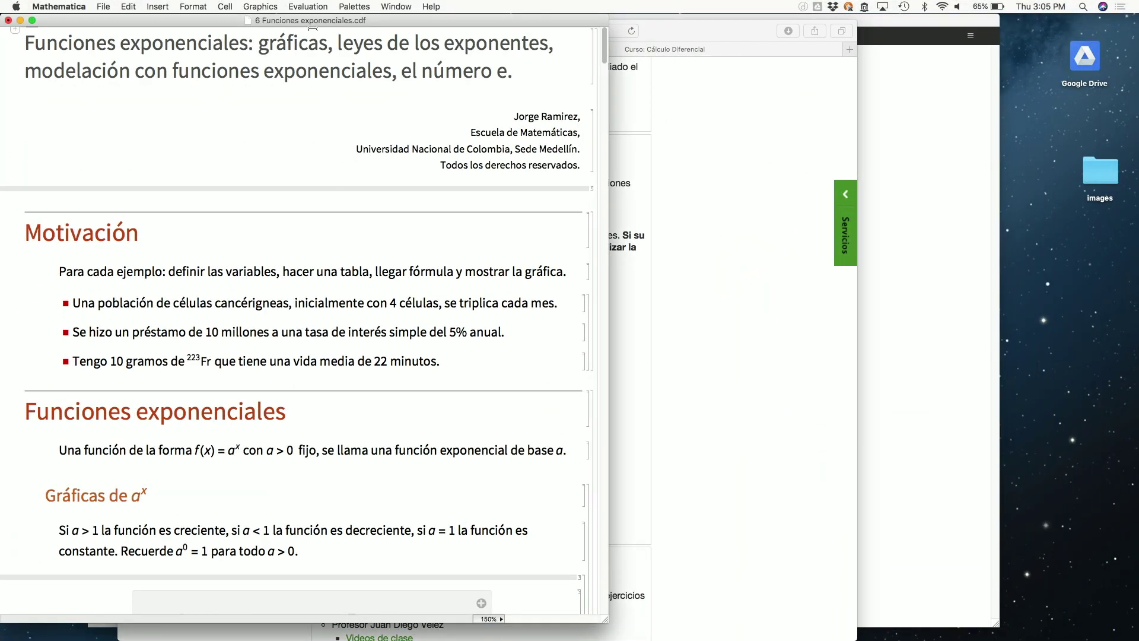
{"action": "left_click_drag", "start_coordinate": [313, 27], "coordinate": [422, 29]}
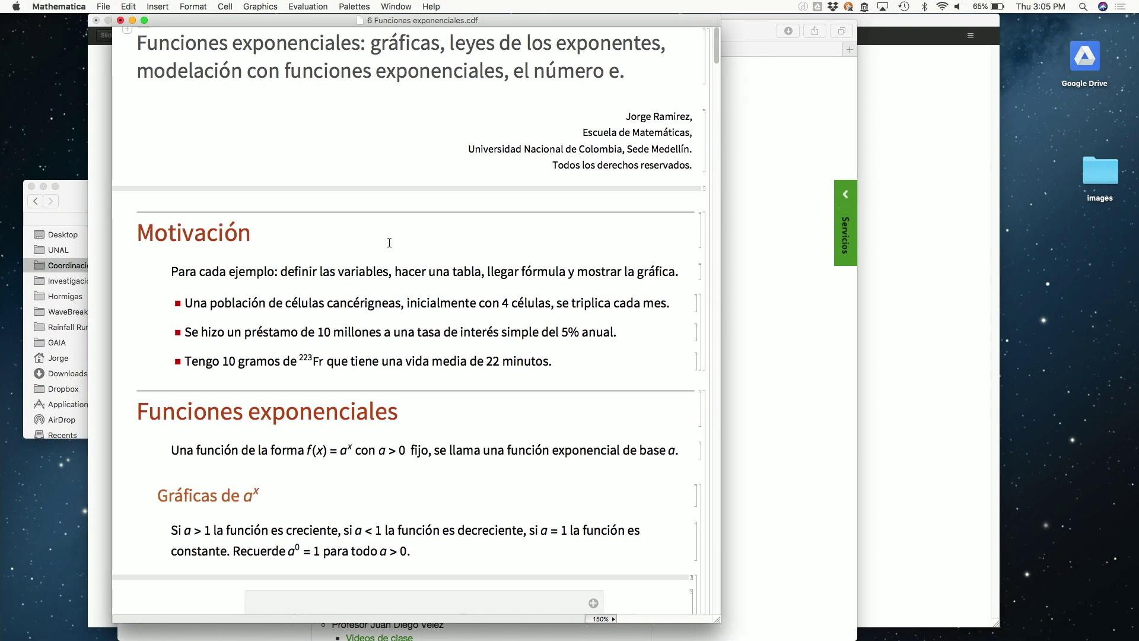
{"action": "scroll", "coordinate": [389, 242], "scroll_direction": "down", "scroll_amount": 5}
{"action": "scroll", "coordinate": [389, 242], "scroll_direction": "down", "scroll_amount": 2}
{"action": "left_click_drag", "start_coordinate": [298, 221], "coordinate": [391, 221]}
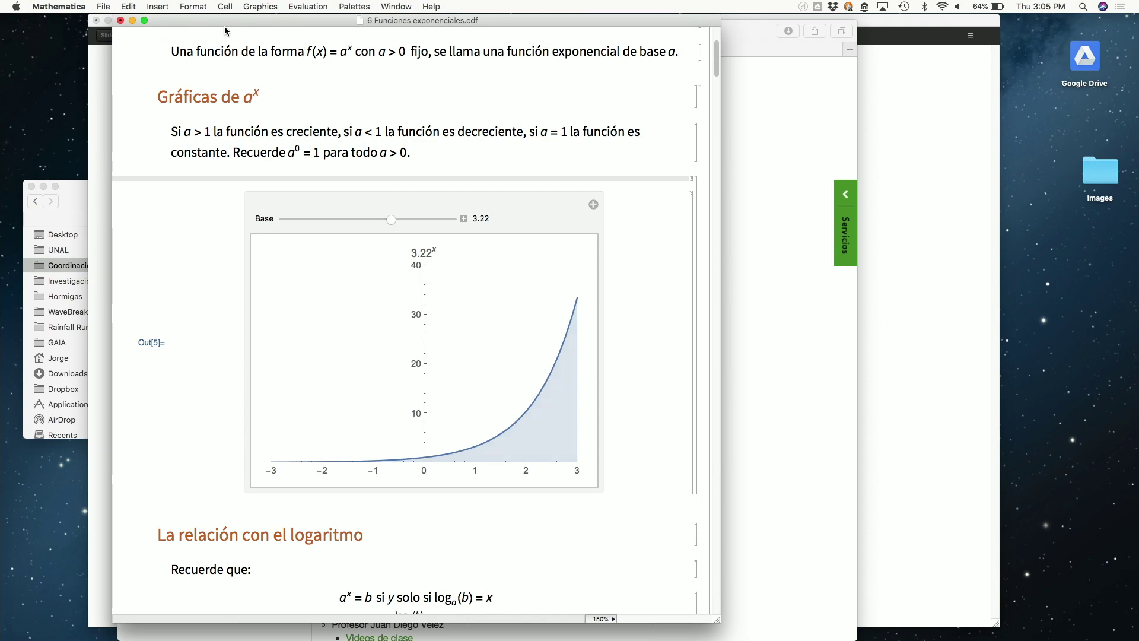
Step: Close the Funciones exponenciales notebook, saving its changes
{"action": "left_click_drag", "start_coordinate": [246, 25], "coordinate": [281, 24]}
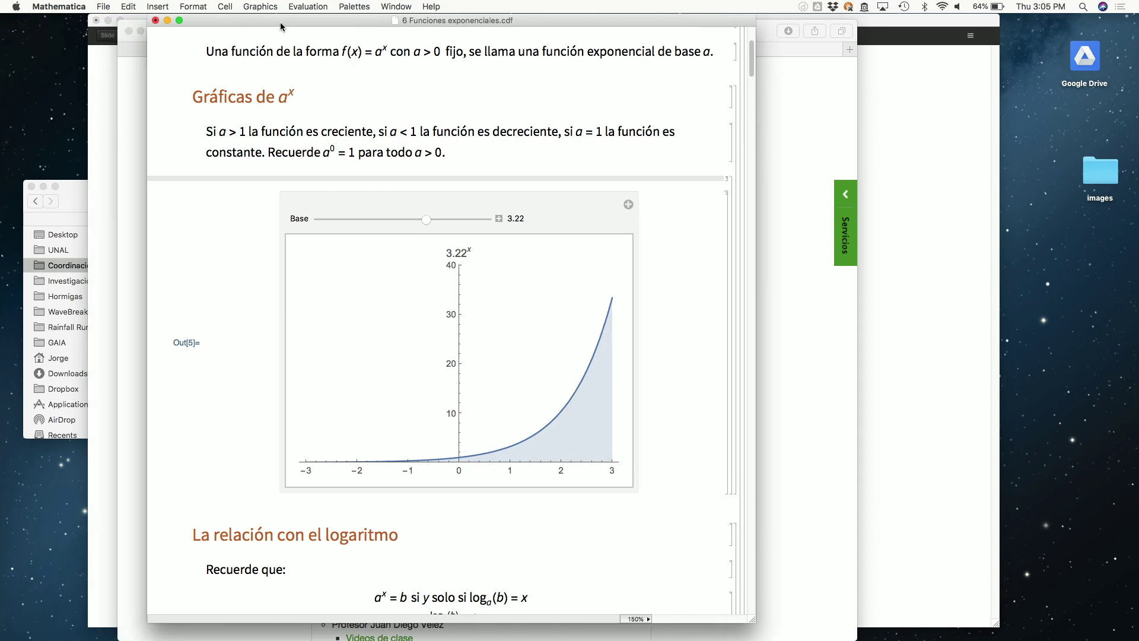
{"action": "left_click", "coordinate": [156, 21]}
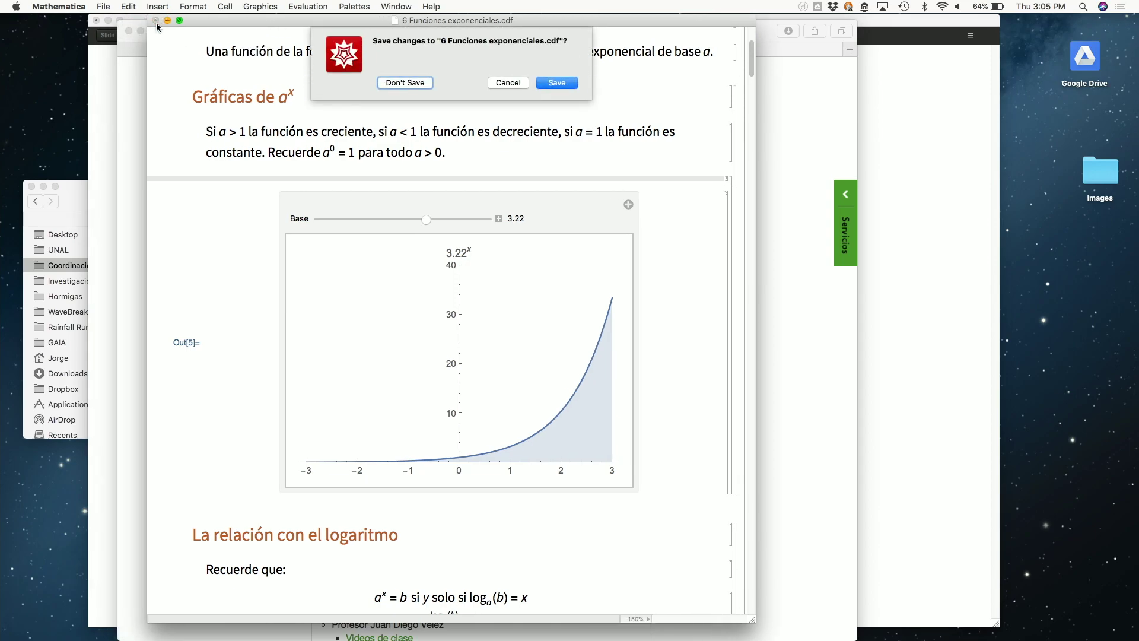
{"action": "left_click", "coordinate": [561, 86]}
Step: Highlight the word 'recommending' on the Online resources slide
{"action": "left_click", "coordinate": [410, 311]}
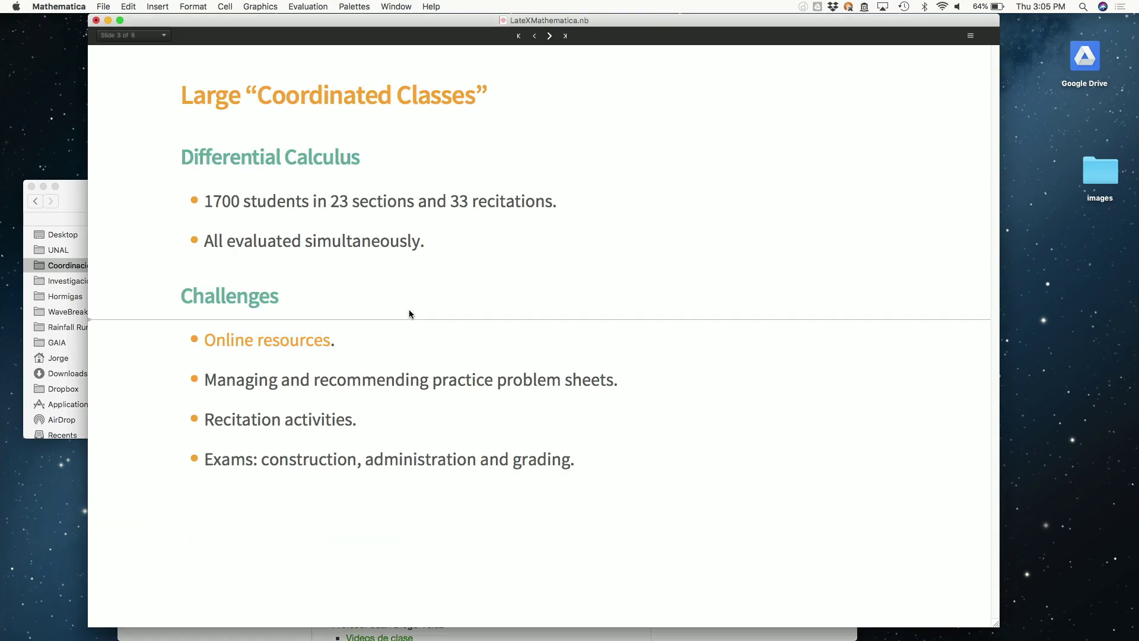
{"action": "double_click", "coordinate": [390, 379]}
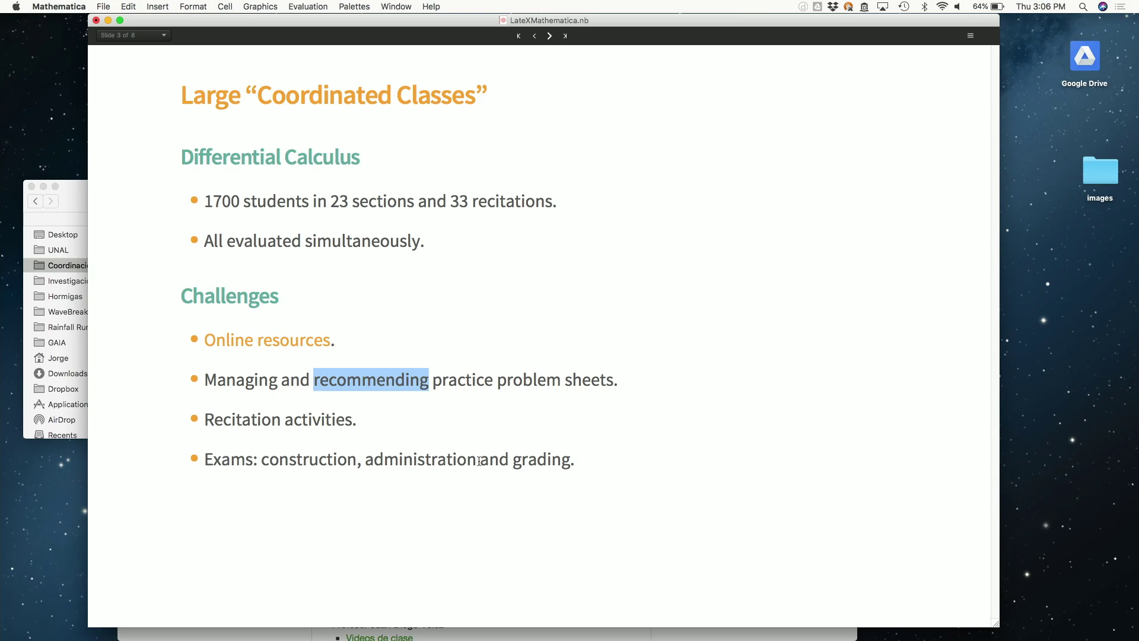
Step: Advance to slide 4, 'A Math Problem Database', and highlight 'Folders' and 'of problem statements'
{"action": "left_click", "coordinate": [550, 36]}
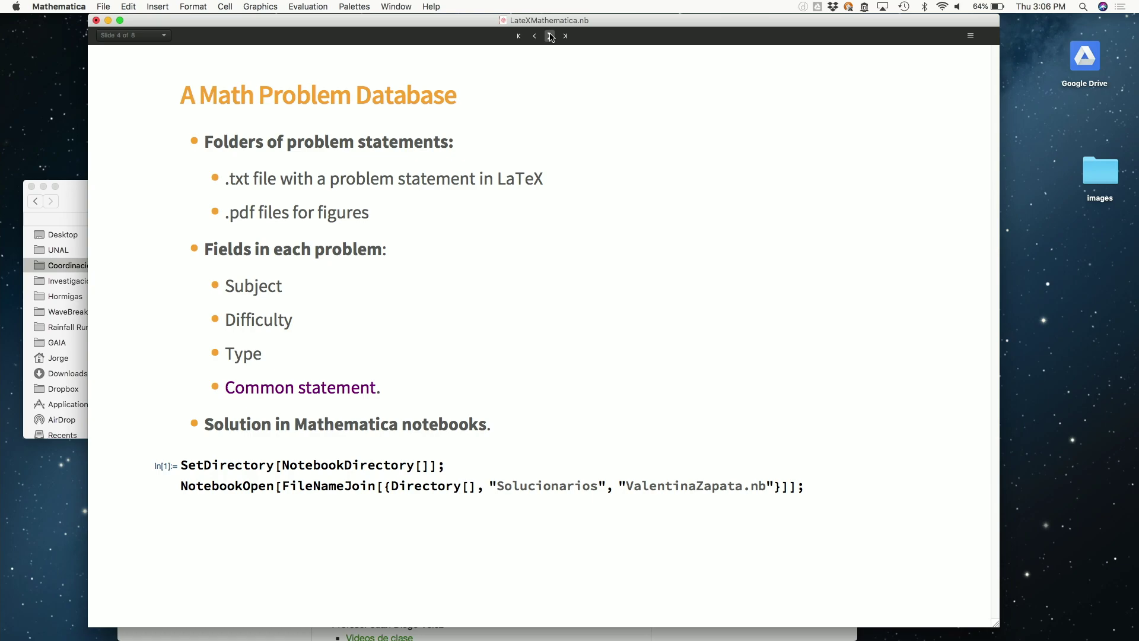
{"action": "double_click", "coordinate": [261, 141]}
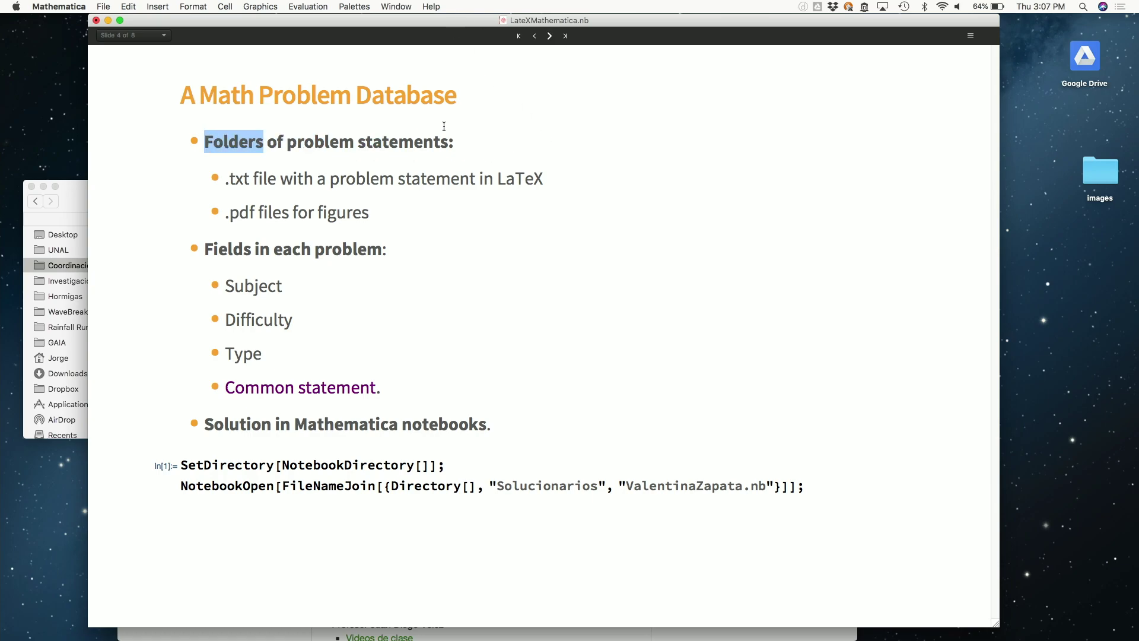
{"action": "left_click", "coordinate": [450, 147], "text": "shift"}
Step: Bring Finder's BD window forward and browse the Notas de Clase problem folders
{"action": "key", "text": "ctrl+Up"}
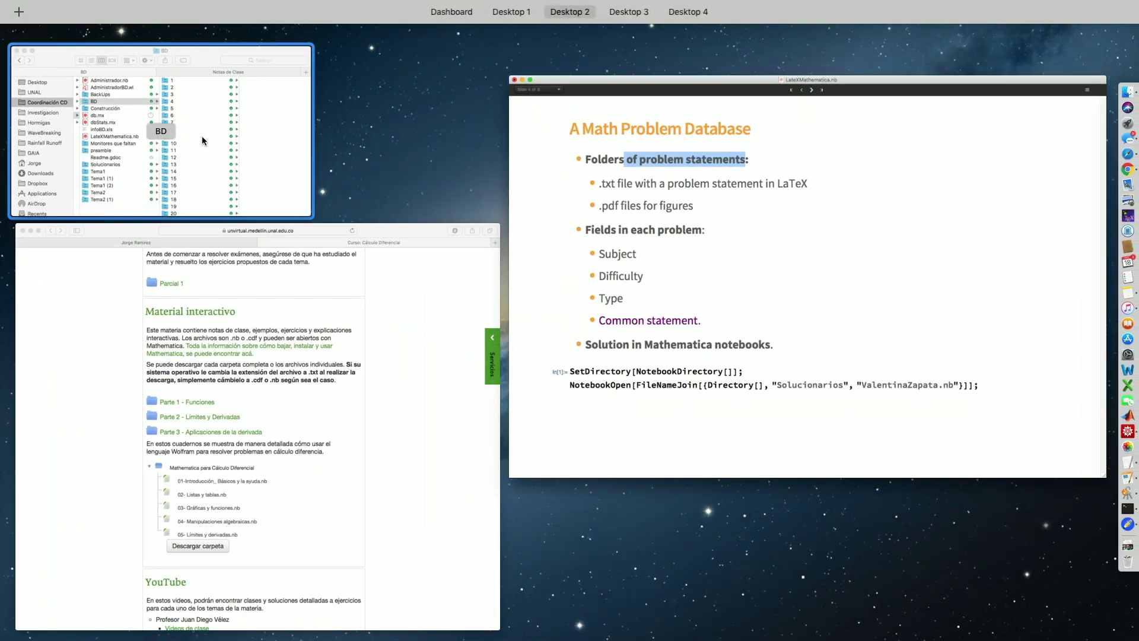
{"action": "left_click", "coordinate": [149, 127]}
{"action": "left_click_drag", "start_coordinate": [115, 189], "coordinate": [346, 150]}
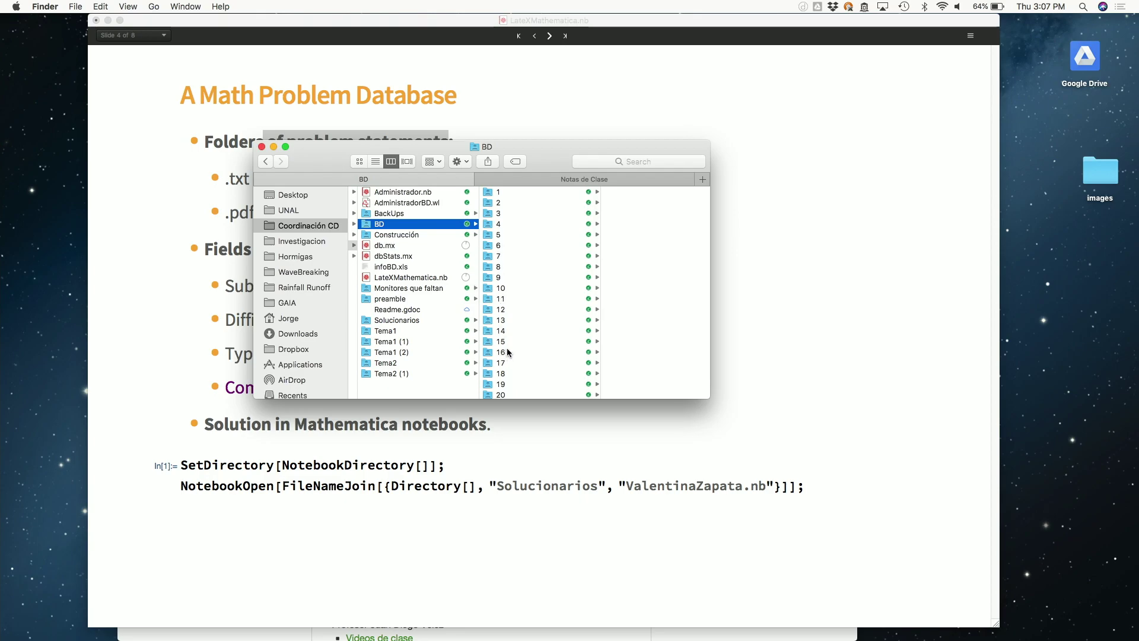
{"action": "left_click", "coordinate": [503, 296]}
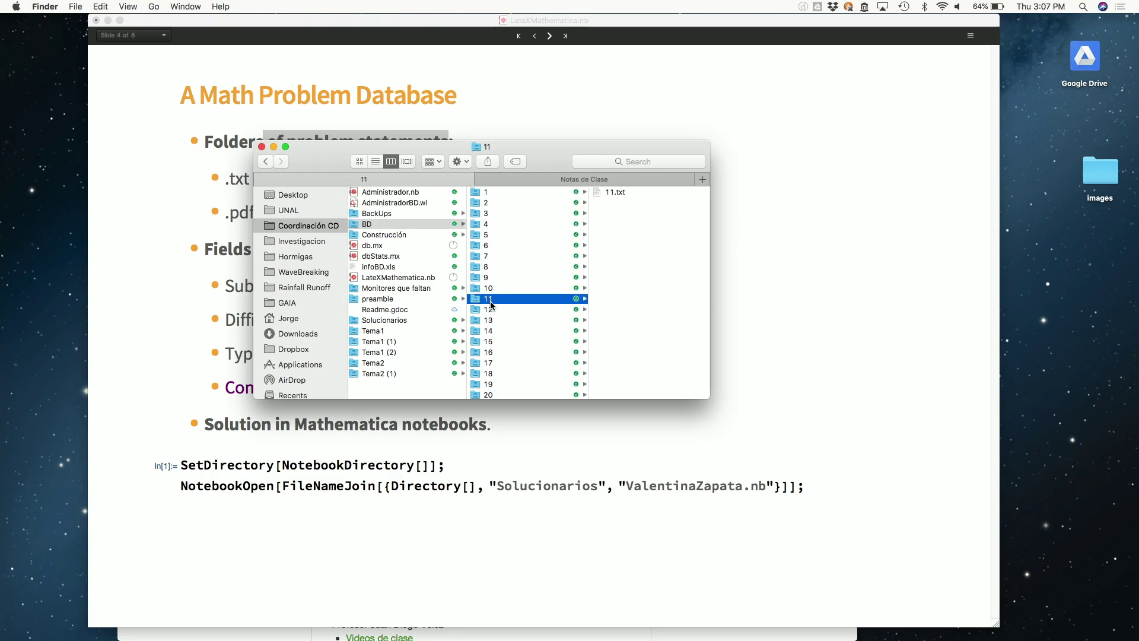
{"action": "scroll", "coordinate": [510, 287], "scroll_direction": "down", "scroll_amount": 10}
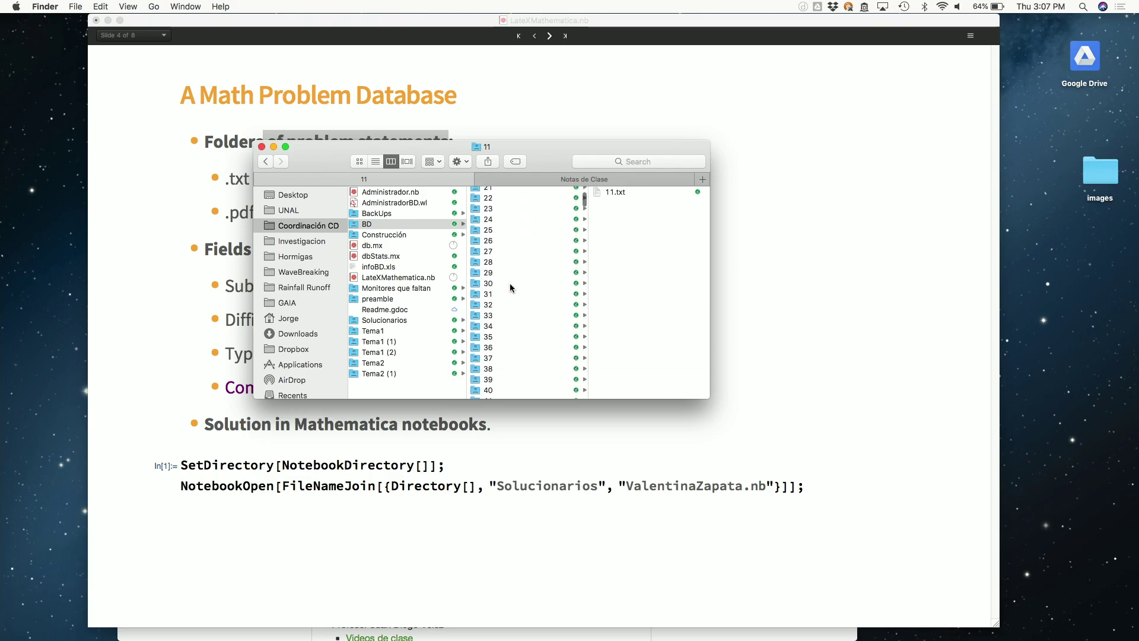
{"action": "scroll", "coordinate": [510, 283], "scroll_direction": "down", "scroll_amount": 5}
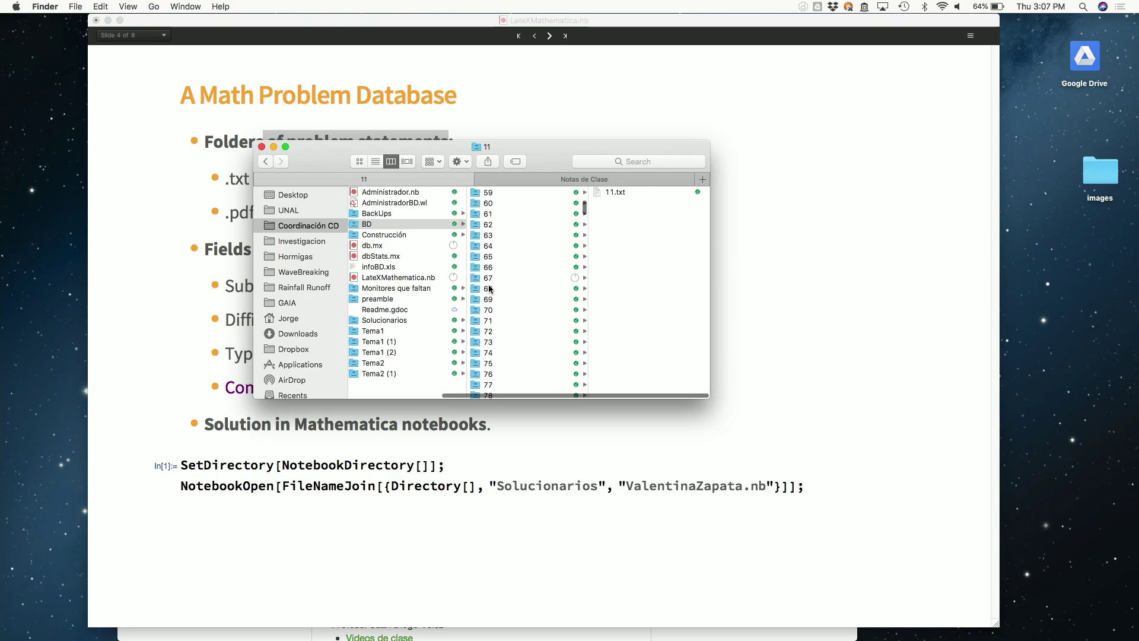
Step: Open problem folder 67 and its 67.txt statement in TextEdit, then select 67Fig1.pdf
{"action": "left_click", "coordinate": [489, 278]}
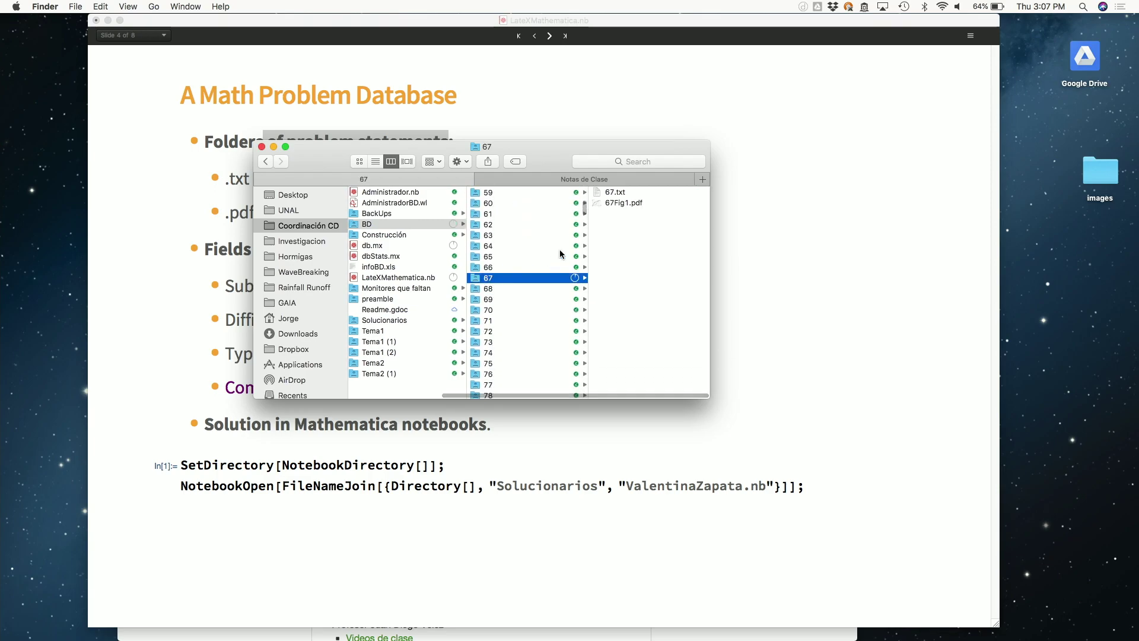
{"action": "double_click", "coordinate": [614, 192]}
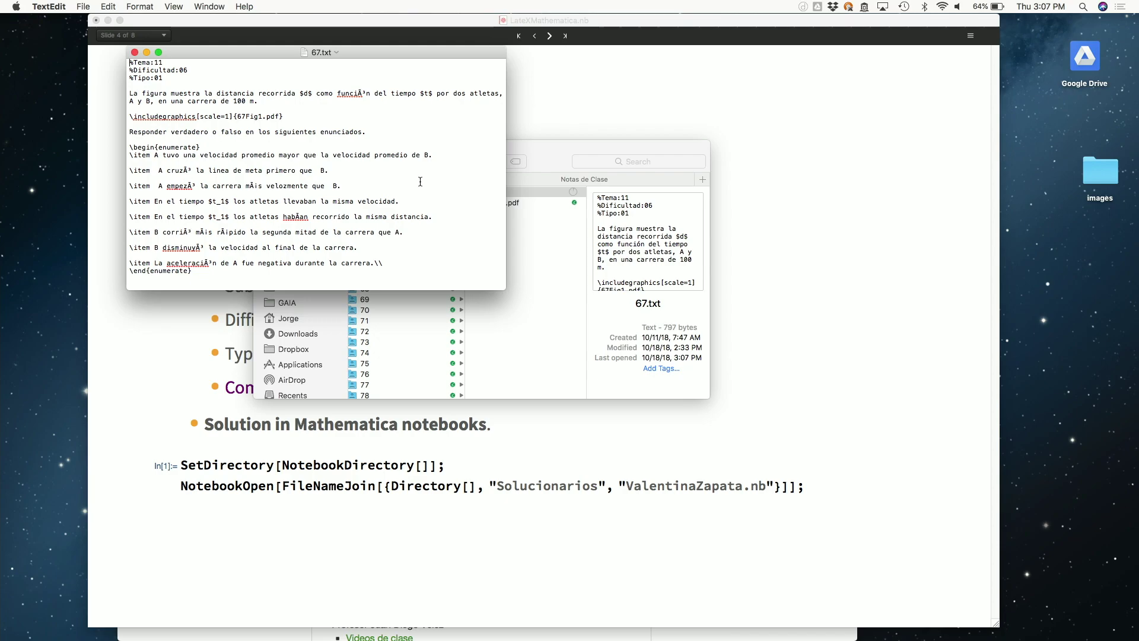
{"action": "left_click_drag", "start_coordinate": [543, 144], "coordinate": [678, 212]}
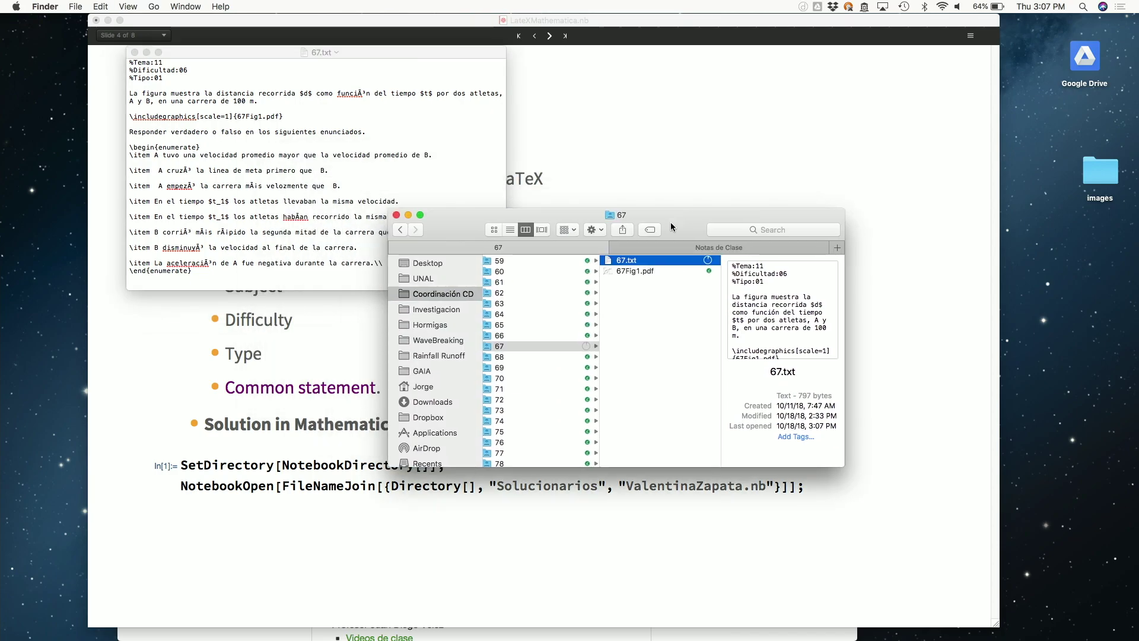
{"action": "left_click", "coordinate": [634, 271]}
Step: View 67Fig1.pdf's atleta A/B distance-time graph in Preview at lower left, then close it
{"action": "double_click", "coordinate": [635, 270]}
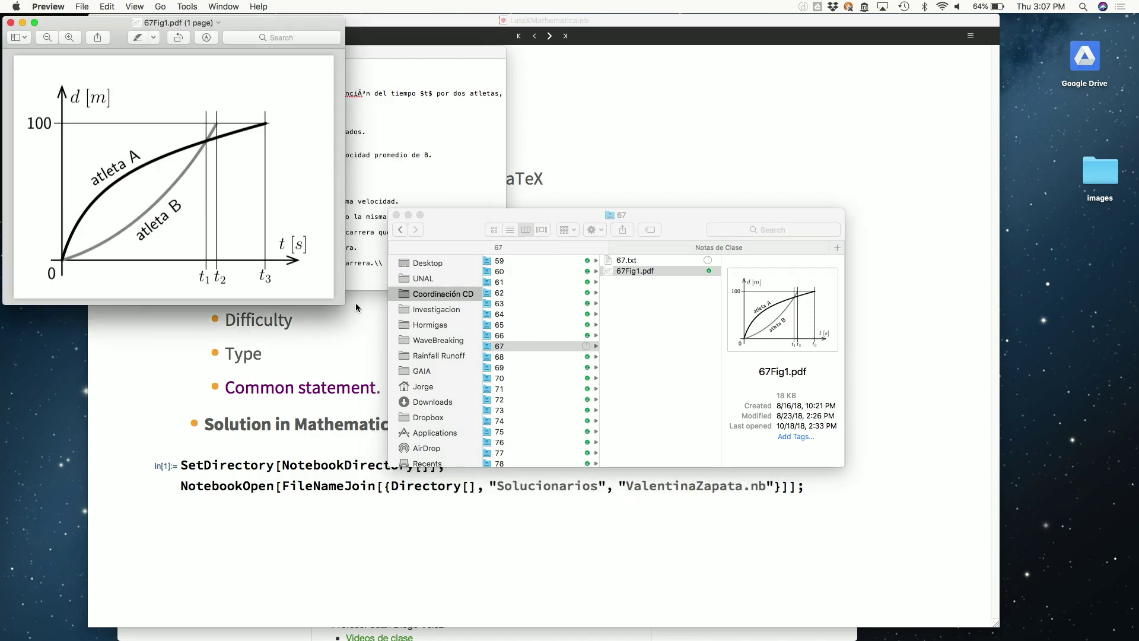
{"action": "left_click_drag", "start_coordinate": [190, 24], "coordinate": [256, 300]}
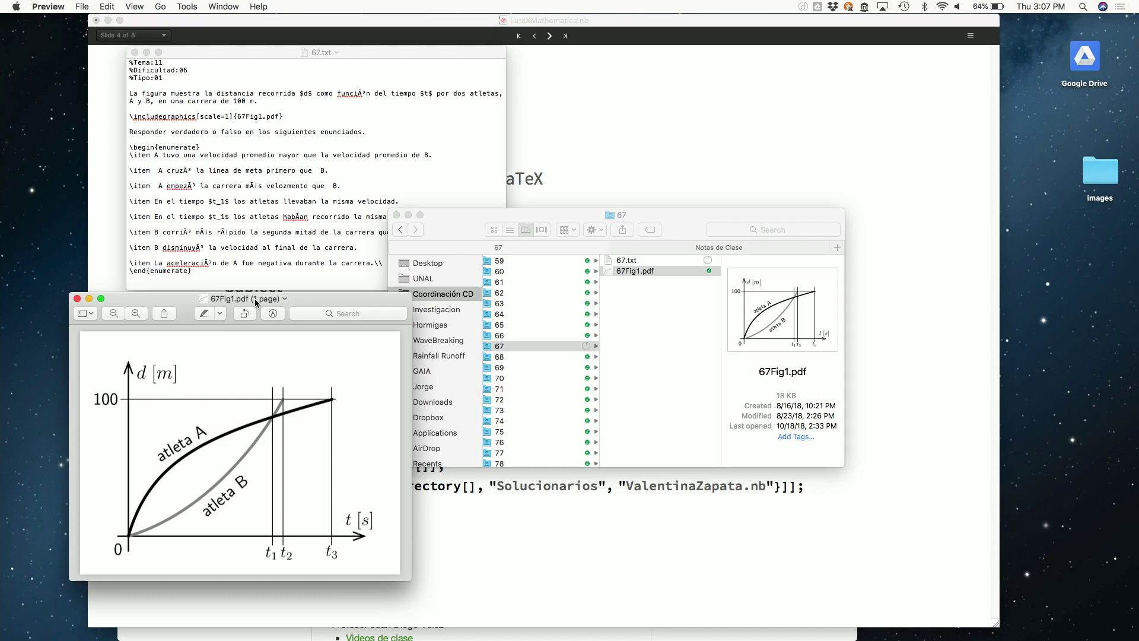
{"action": "left_click", "coordinate": [76, 299]}
{"action": "left_click", "coordinate": [135, 53]}
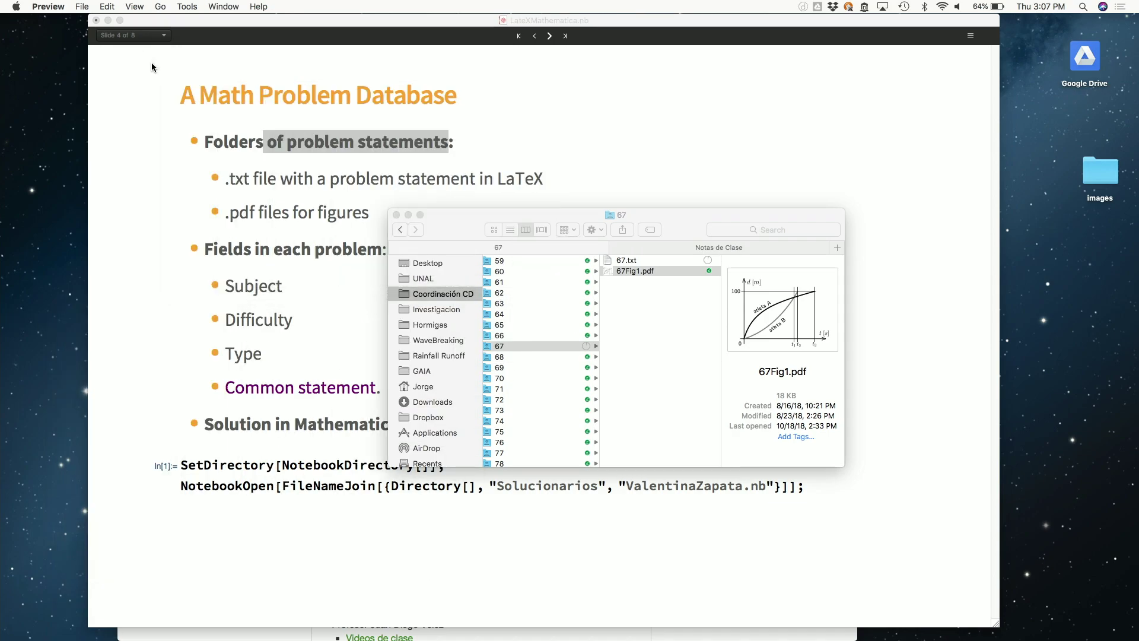
{"action": "scroll", "coordinate": [537, 318], "scroll_direction": "down", "scroll_amount": 20}
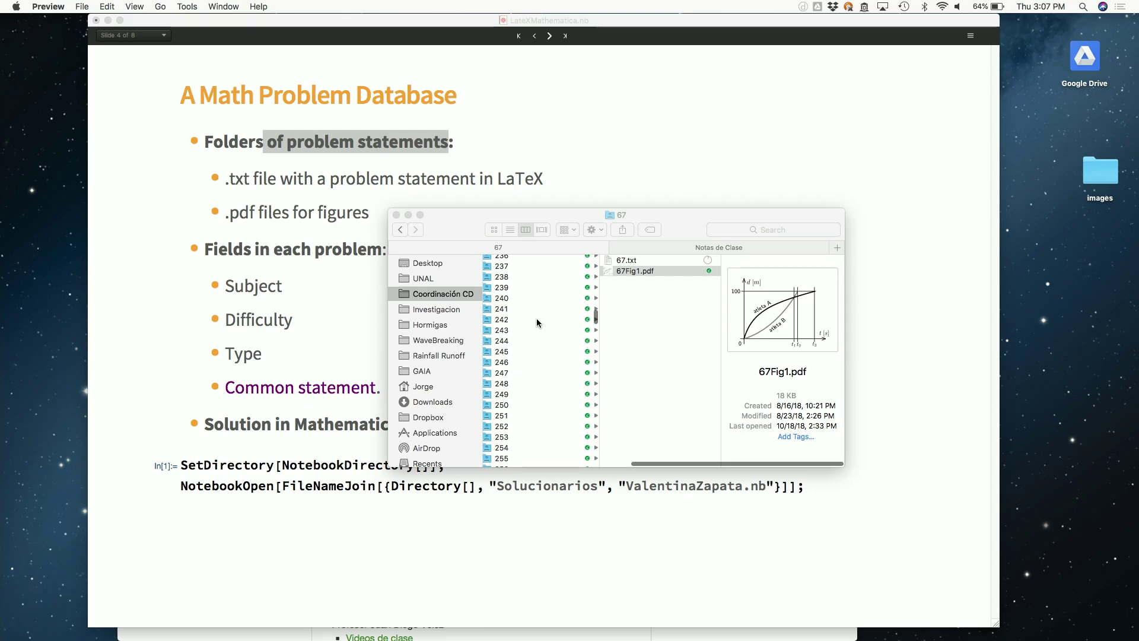
{"action": "scroll", "coordinate": [514, 350], "scroll_direction": "up", "scroll_amount": 10}
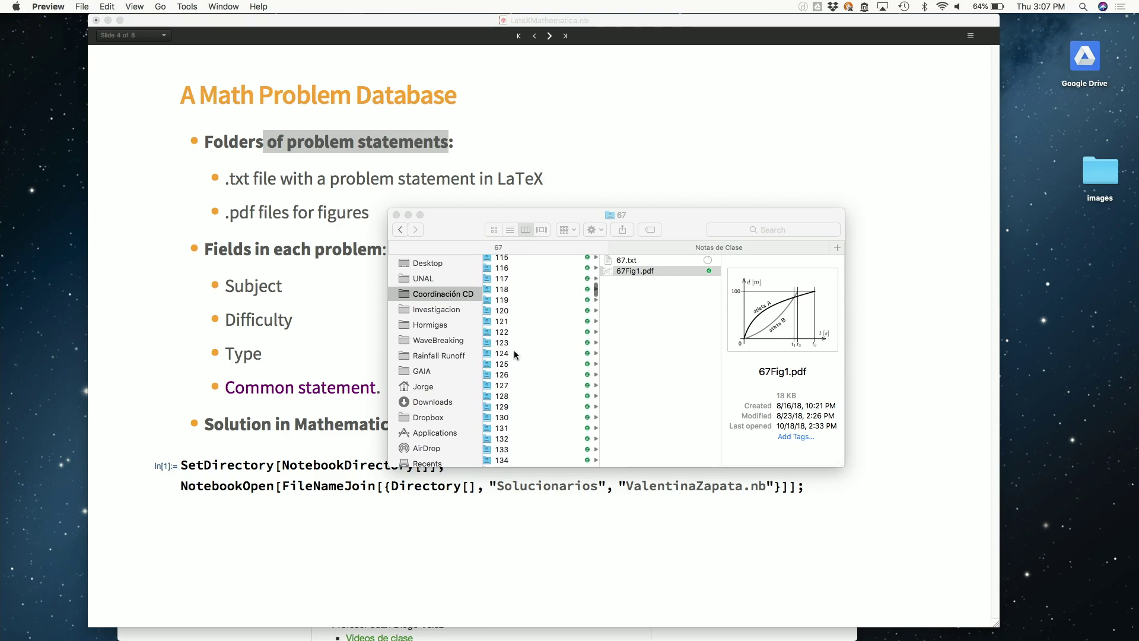
{"action": "scroll", "coordinate": [515, 354], "scroll_direction": "down", "scroll_amount": 20}
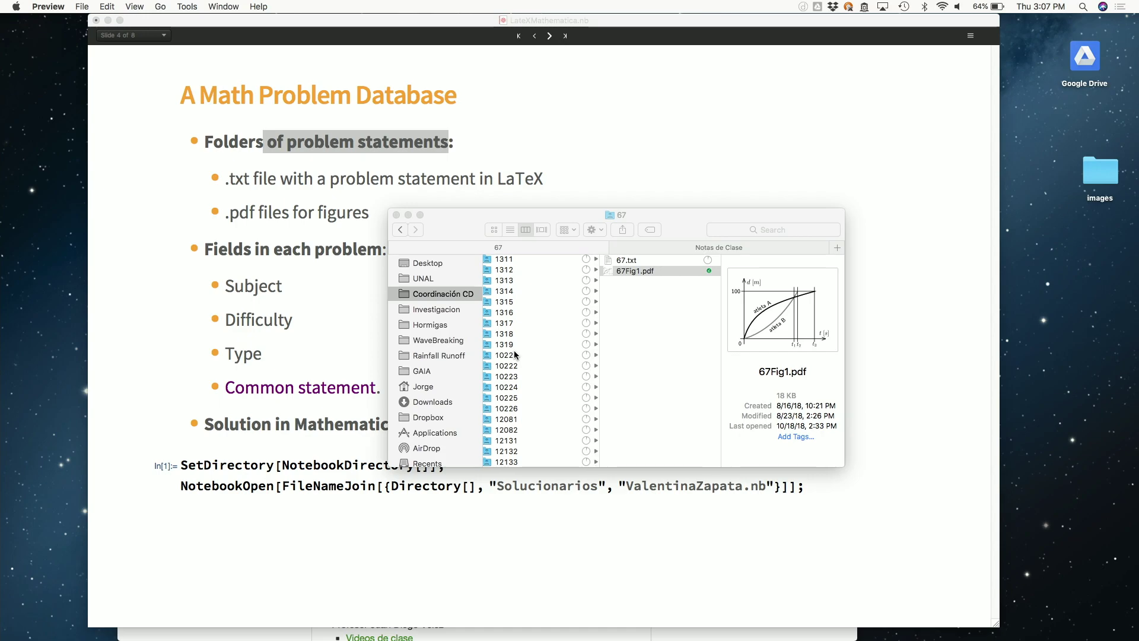
{"action": "scroll", "coordinate": [515, 354], "scroll_direction": "up", "scroll_amount": 15}
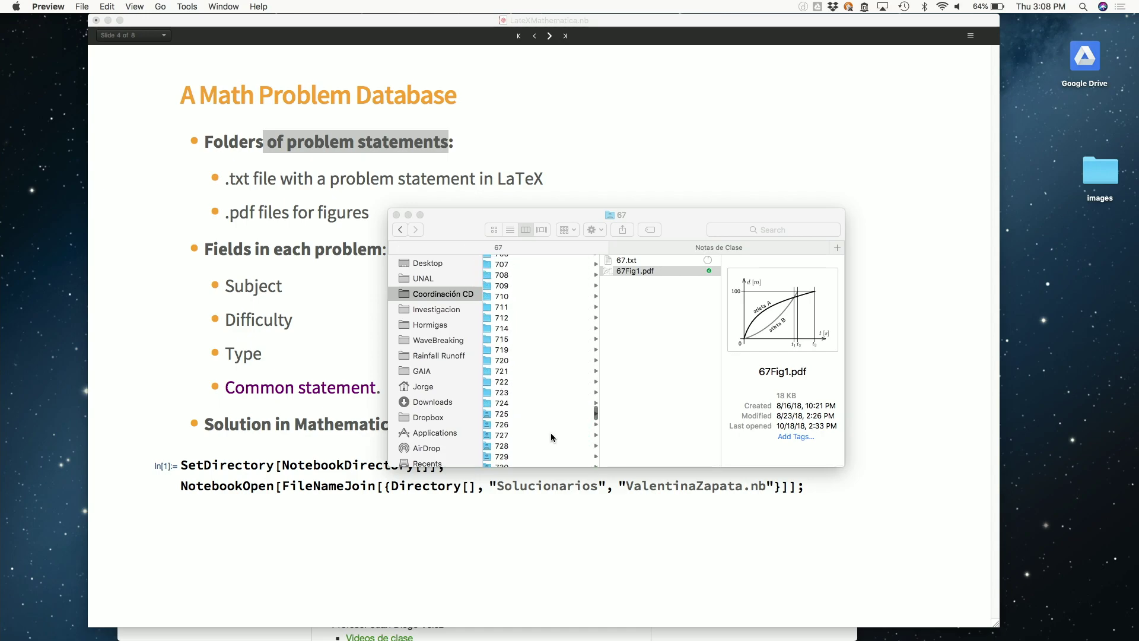
{"action": "scroll", "coordinate": [551, 437], "scroll_direction": "up", "scroll_amount": 20}
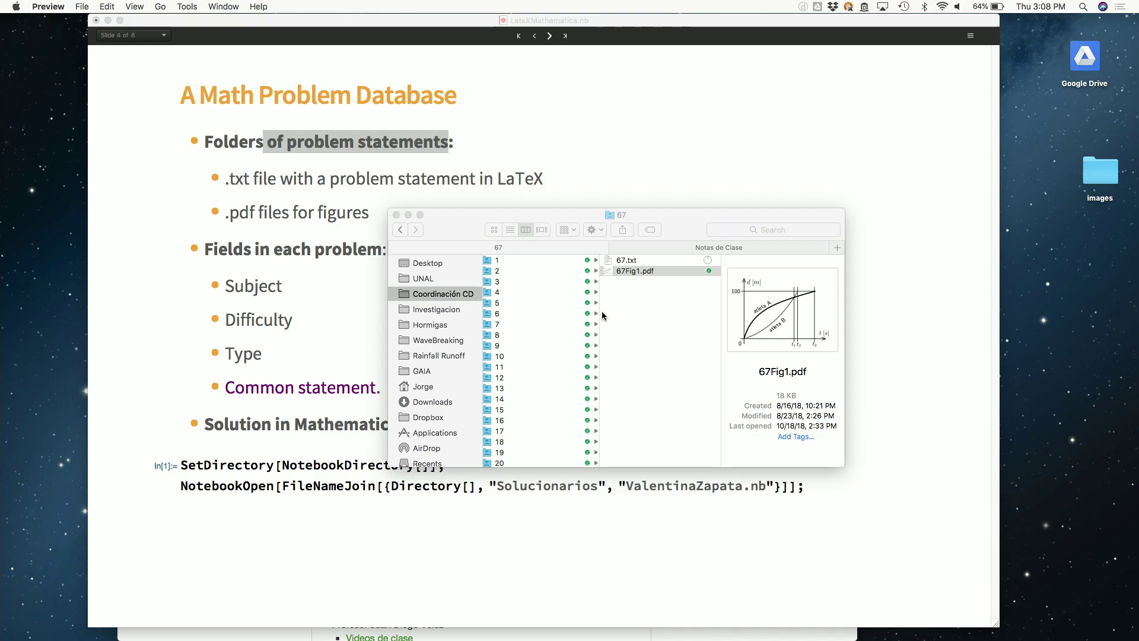
{"action": "double_click", "coordinate": [629, 261]}
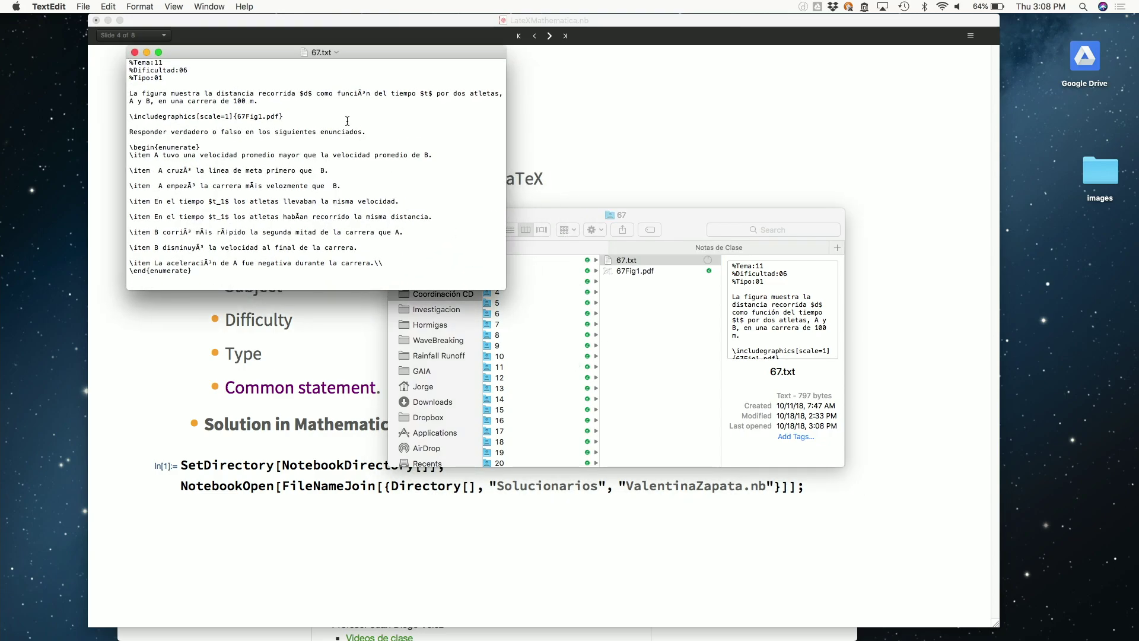
{"action": "key", "text": "super+plus"}
{"action": "key", "text": "super+plus"}
{"action": "key", "text": "super+plus"}
{"action": "key", "text": "super+plus"}
{"action": "key", "text": "super+plus"}
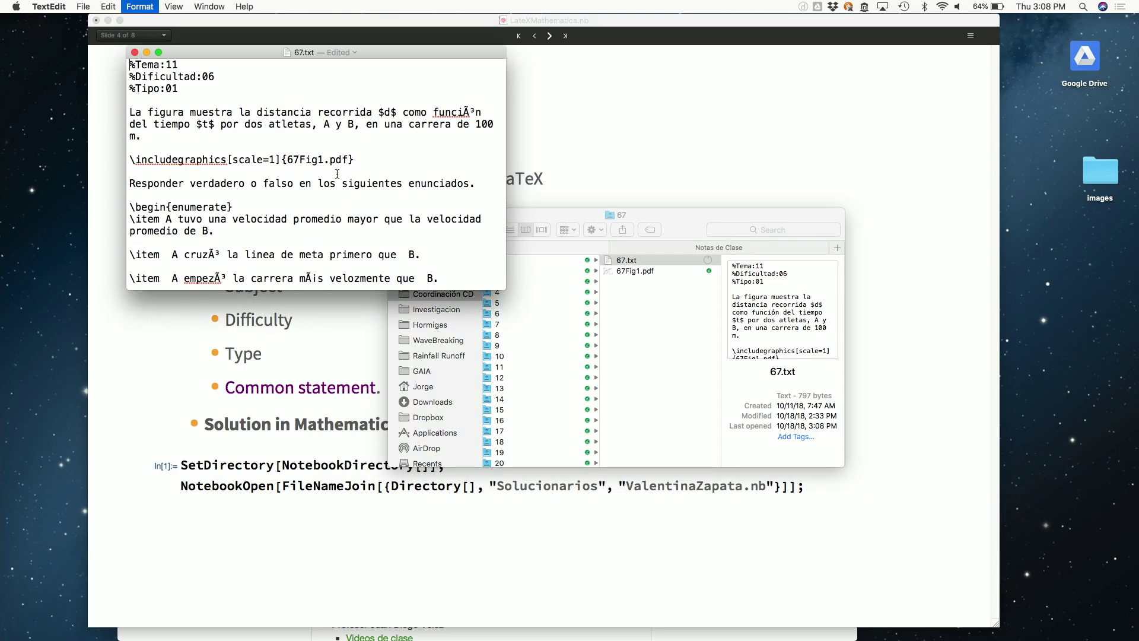
{"action": "left_click_drag", "start_coordinate": [188, 95], "coordinate": [127, 64]}
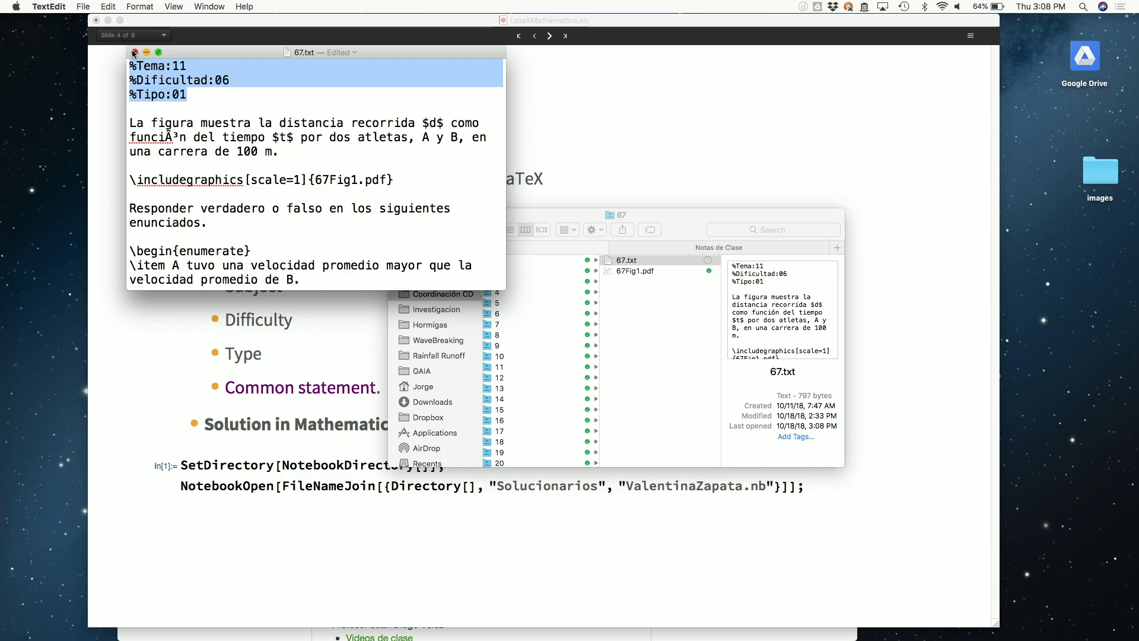
{"action": "left_click", "coordinate": [134, 52]}
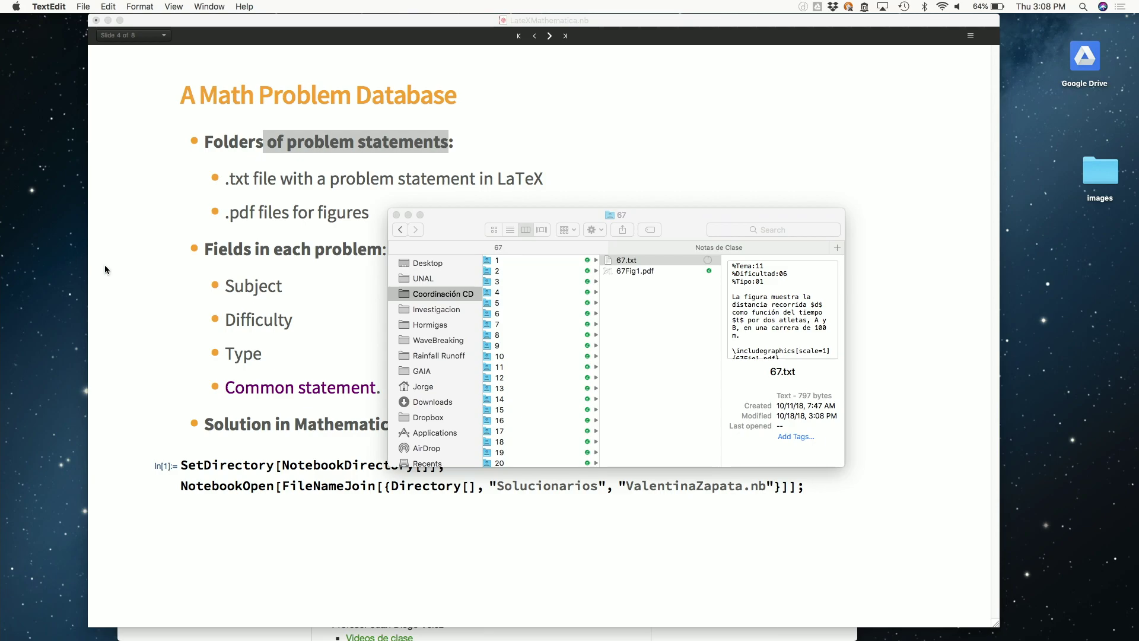
{"action": "left_click", "coordinate": [276, 293]}
Step: Highlight the 'Common statement.' bullet and evaluate the NotebookOpen cell on the slide
{"action": "left_click", "coordinate": [378, 387]}
{"action": "left_click_drag", "start_coordinate": [378, 387], "coordinate": [225, 387]}
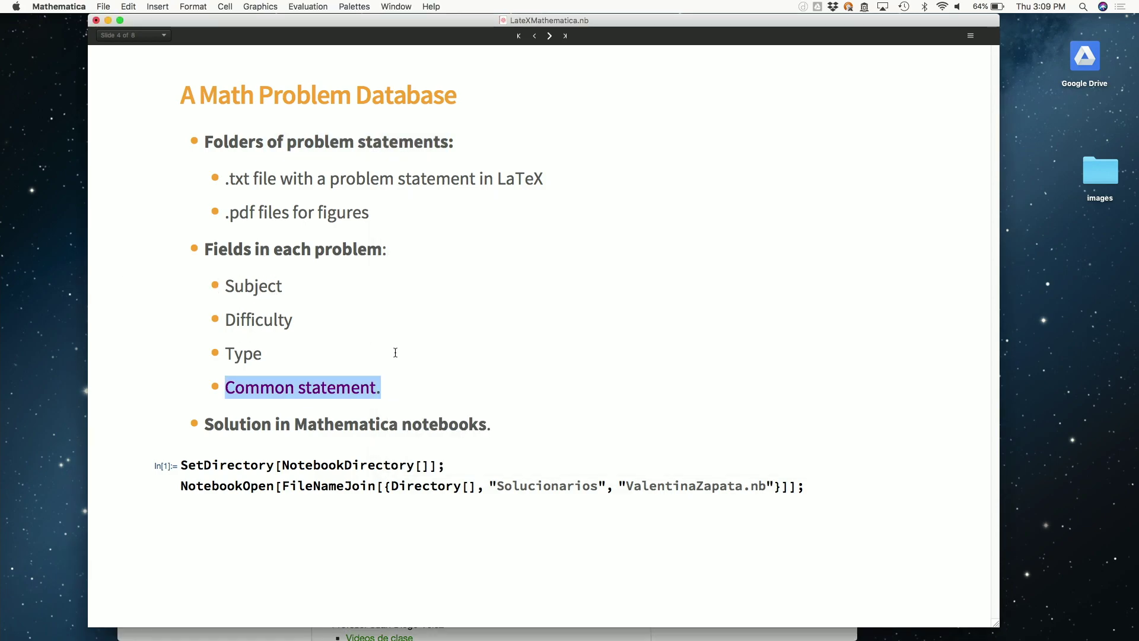
{"action": "left_click", "coordinate": [449, 425]}
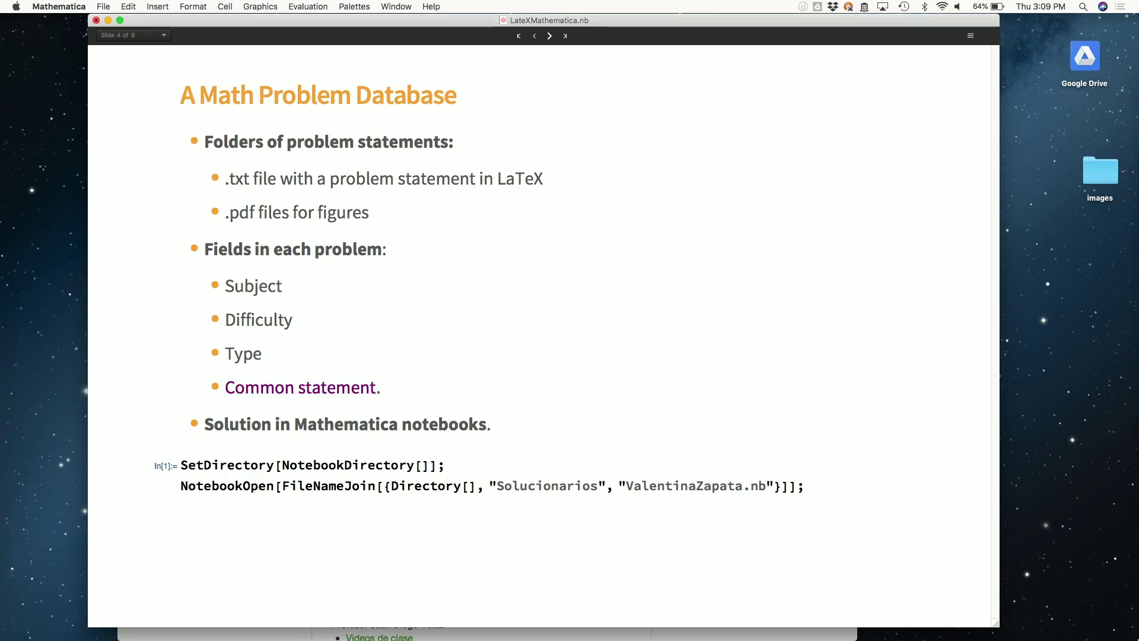
{"action": "key", "text": "ctrl+Up"}
{"action": "left_click", "coordinate": [689, 484]}
{"action": "key", "text": "shift+Return"}
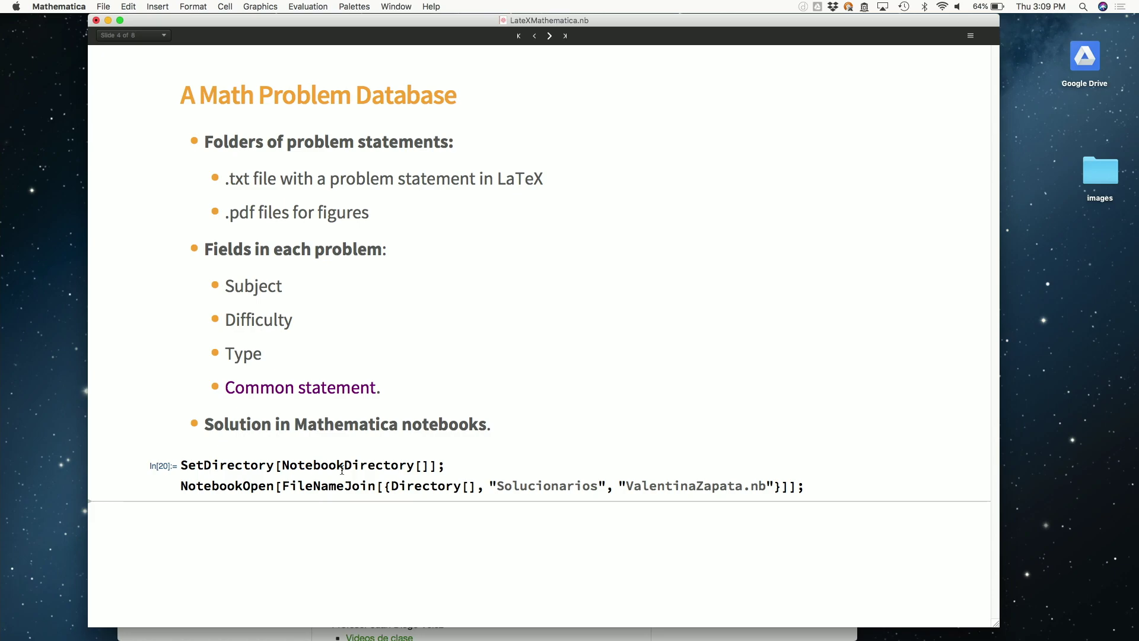
Step: In Finder, go to the Solucionarios folder and open the student's solutions notebook
{"action": "key", "text": "ctrl+Up"}
{"action": "left_click", "coordinate": [815, 202]}
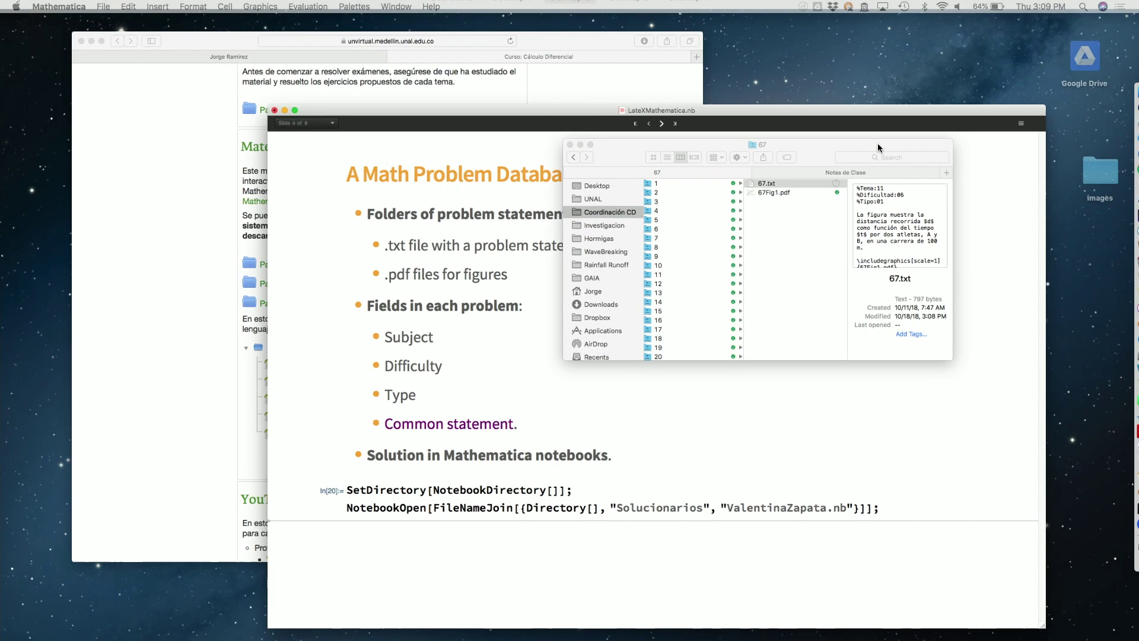
{"action": "scroll", "coordinate": [619, 421], "scroll_direction": "left", "scroll_amount": 5}
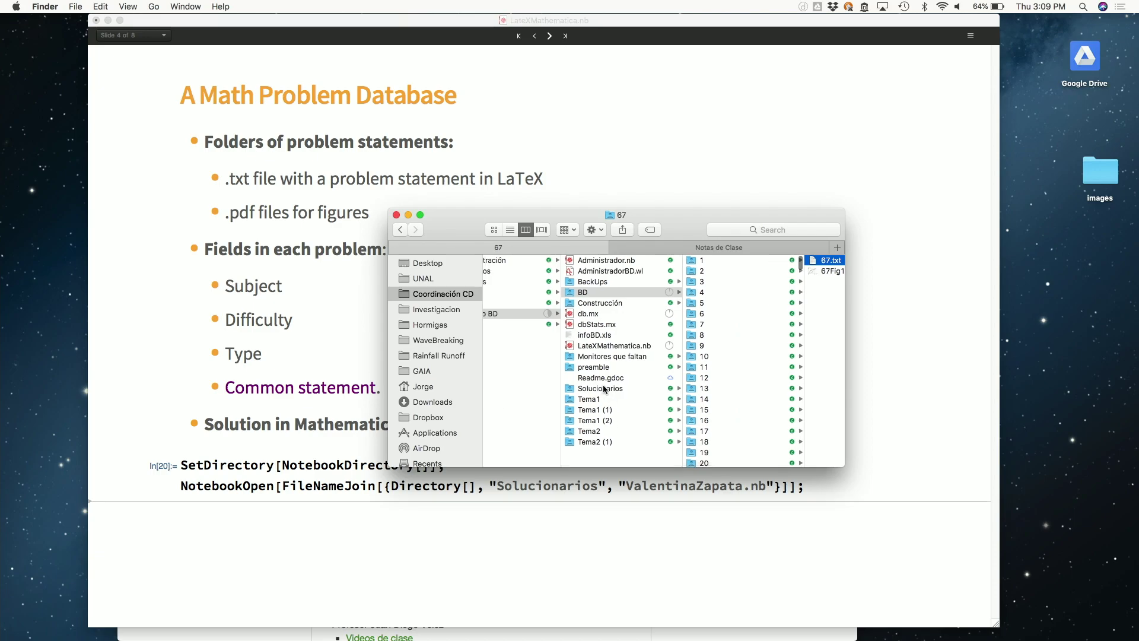
{"action": "left_click", "coordinate": [599, 389]}
{"action": "scroll", "coordinate": [743, 346], "scroll_direction": "down", "scroll_amount": 4}
{"action": "double_click", "coordinate": [732, 442]}
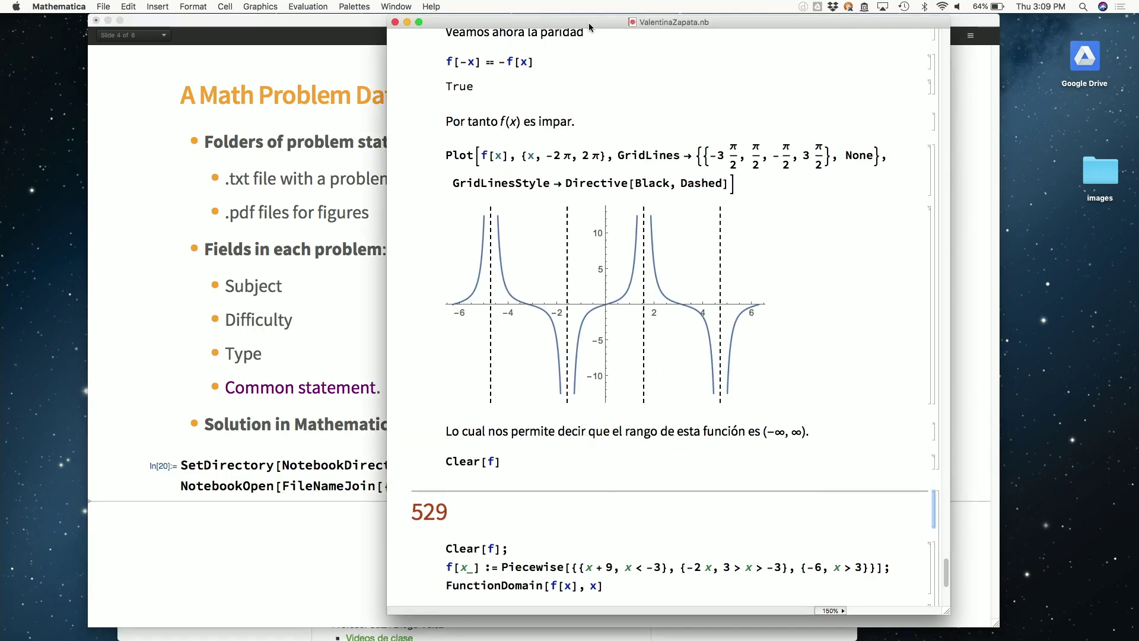
Step: Scroll through the solutions notebook's worked problems
{"action": "left_click_drag", "start_coordinate": [589, 22], "coordinate": [484, 63]}
{"action": "scroll", "coordinate": [530, 193], "scroll_direction": "up", "scroll_amount": 15}
{"action": "scroll", "coordinate": [531, 193], "scroll_direction": "up", "scroll_amount": 10}
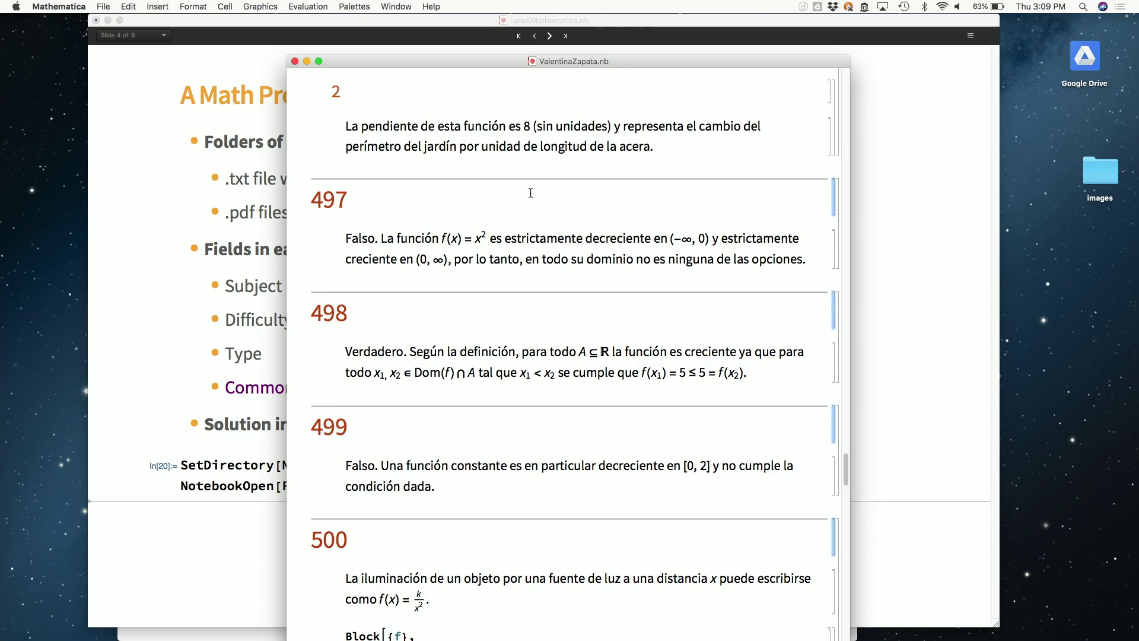
{"action": "scroll", "coordinate": [530, 192], "scroll_direction": "up", "scroll_amount": 15}
{"action": "scroll", "coordinate": [531, 192], "scroll_direction": "down", "scroll_amount": 3}
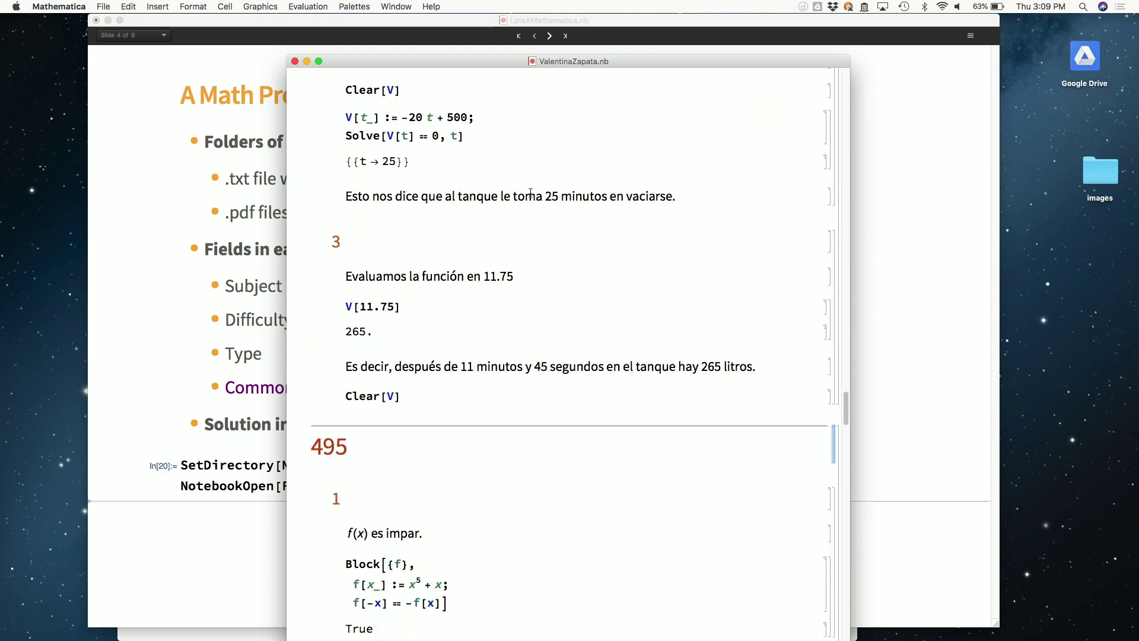
{"action": "scroll", "coordinate": [530, 193], "scroll_direction": "down", "scroll_amount": 8}
{"action": "scroll", "coordinate": [391, 273], "scroll_direction": "down", "scroll_amount": 6}
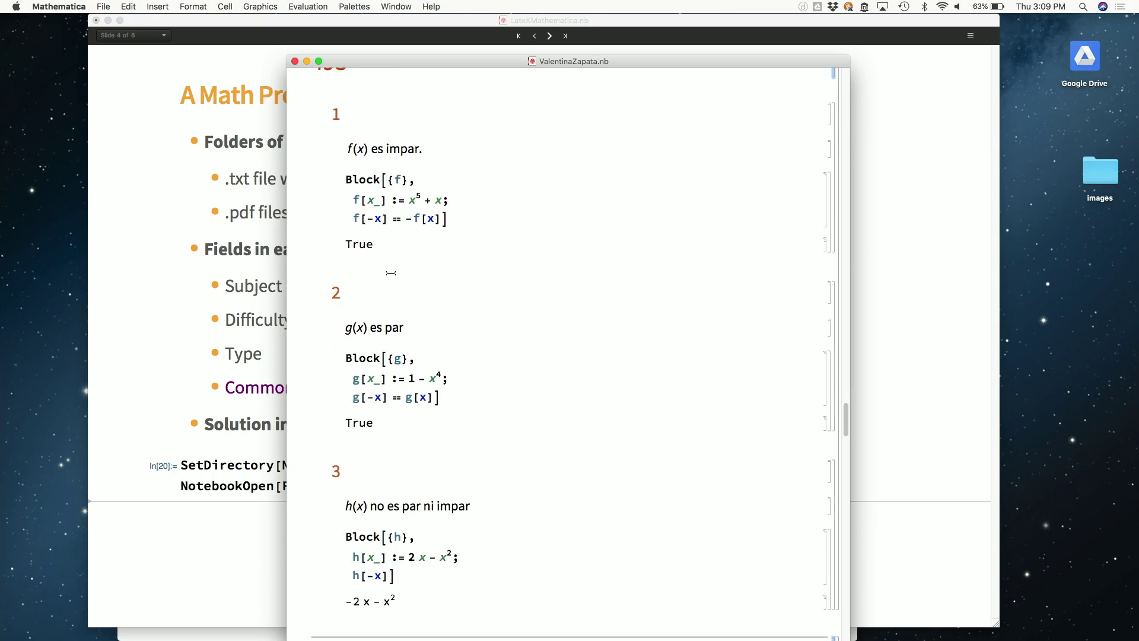
{"action": "scroll", "coordinate": [391, 273], "scroll_direction": "up", "scroll_amount": 3}
Step: Finish reviewing the problems around heading 495 and close the solutions notebook
{"action": "left_click", "coordinate": [326, 166]}
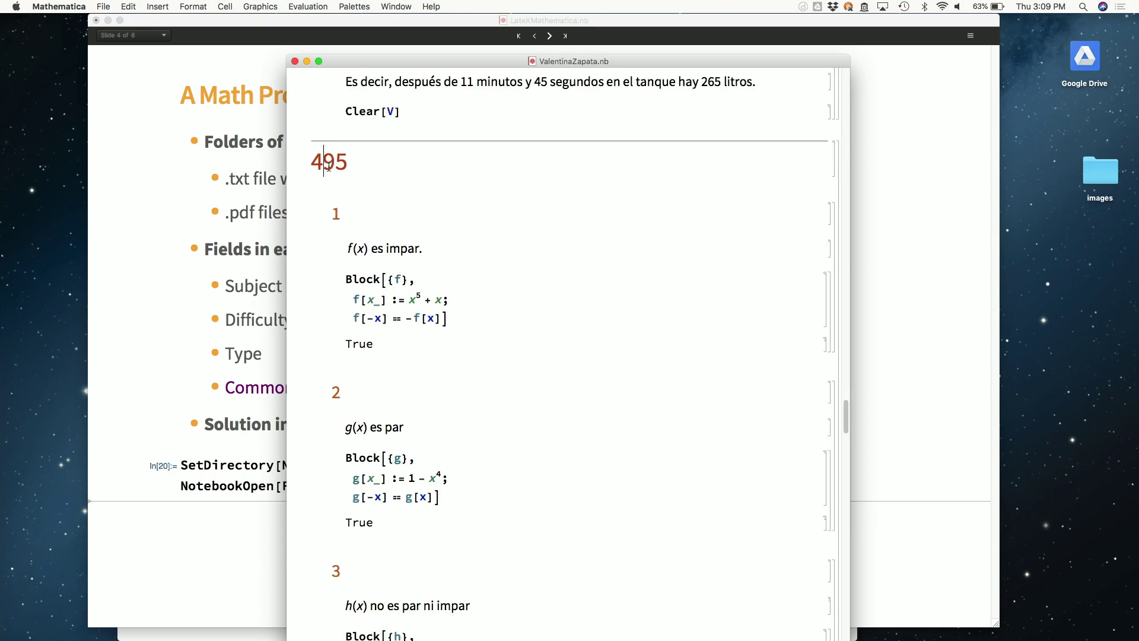
{"action": "scroll", "coordinate": [391, 254], "scroll_direction": "down", "scroll_amount": 20}
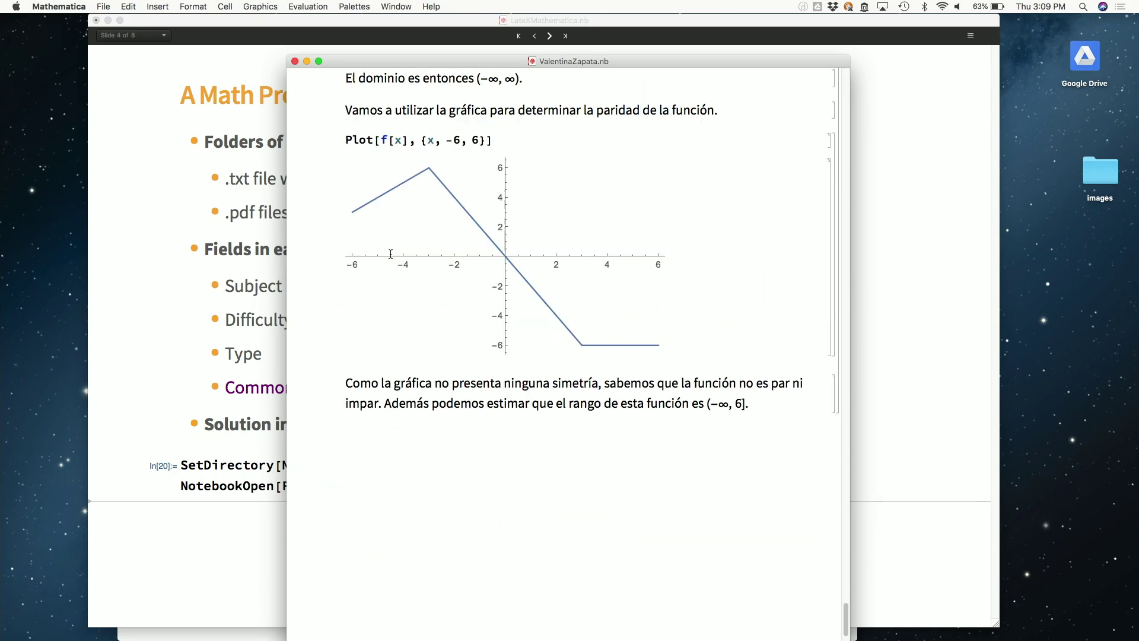
{"action": "scroll", "coordinate": [391, 254], "scroll_direction": "up", "scroll_amount": 6}
{"action": "scroll", "coordinate": [391, 254], "scroll_direction": "down", "scroll_amount": 2}
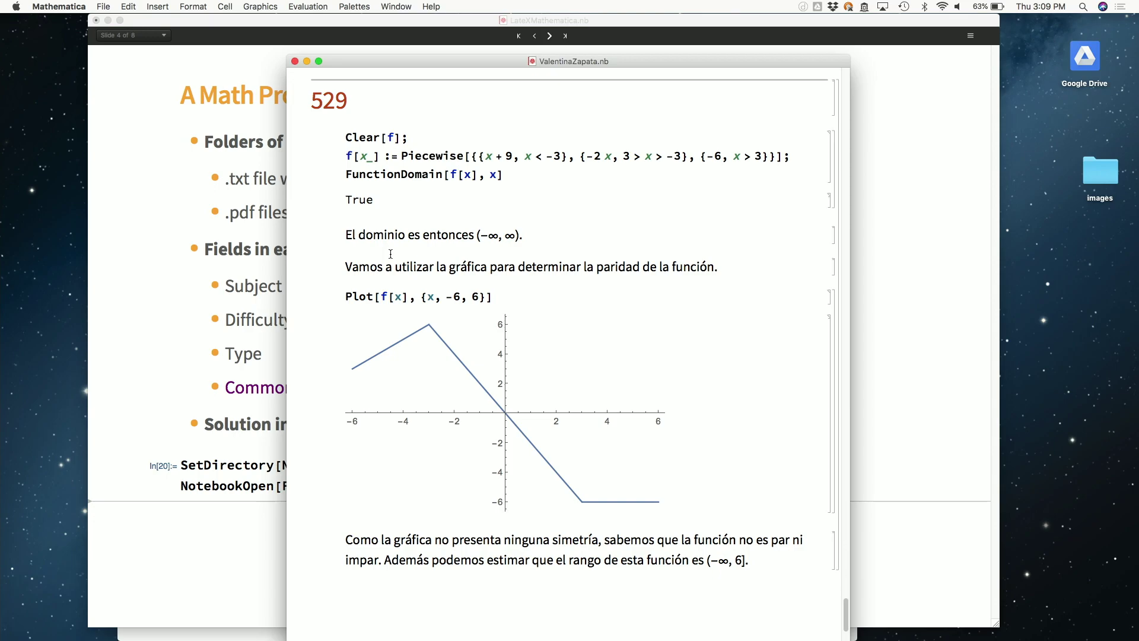
{"action": "scroll", "coordinate": [390, 253], "scroll_direction": "up", "scroll_amount": 20}
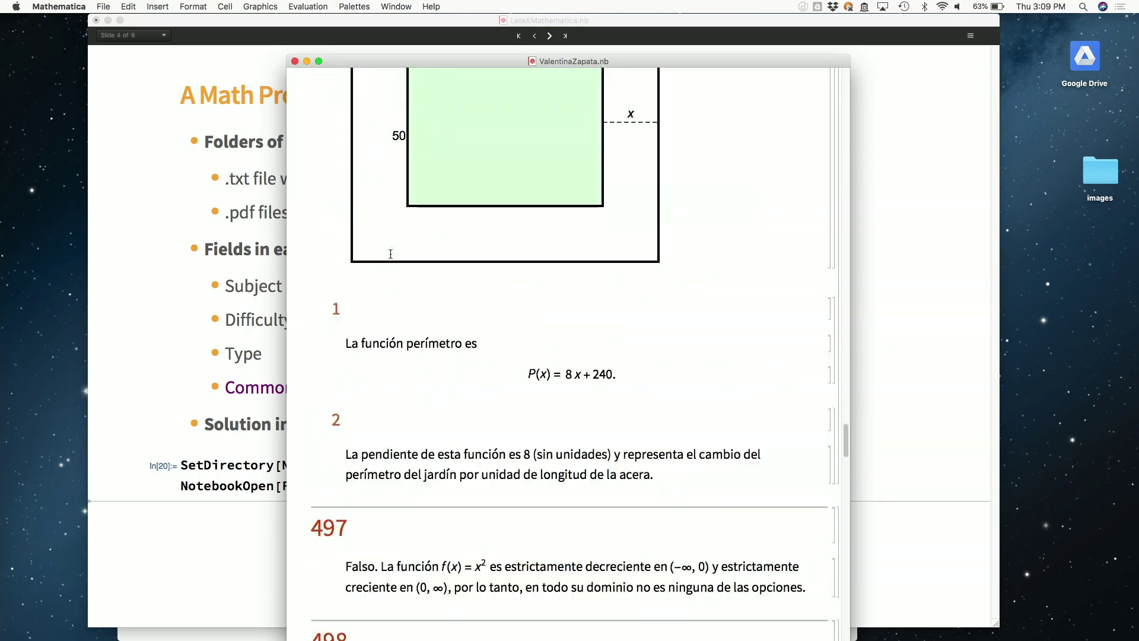
{"action": "left_click", "coordinate": [294, 61]}
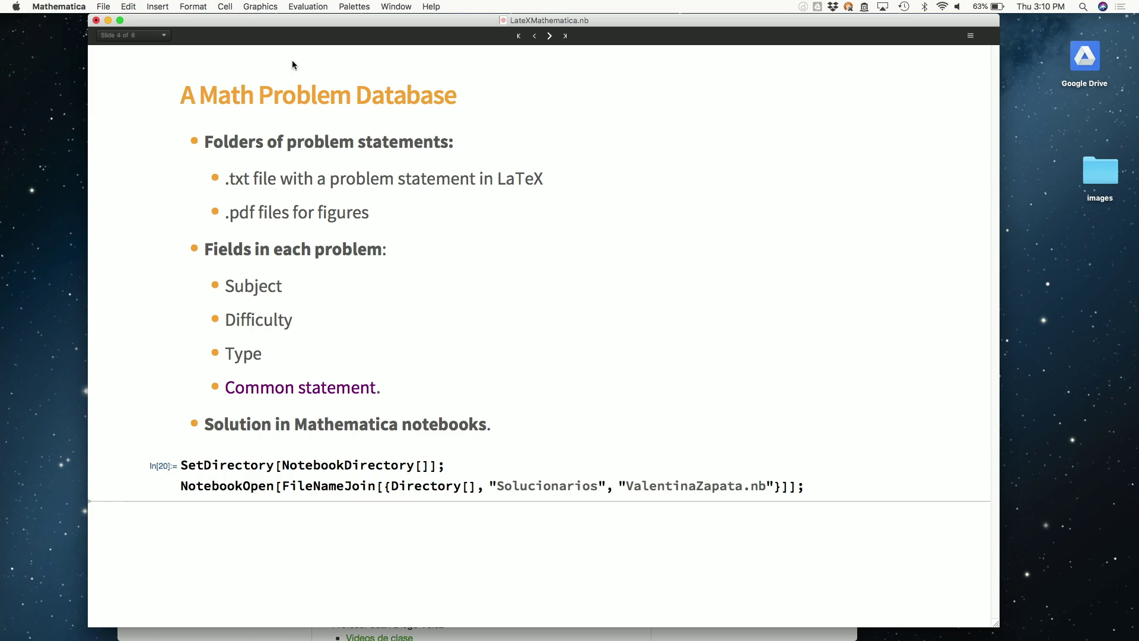
Step: Advance to the problem-sheets slide and evaluate the << AdministradorBD` and Dataset-building Block cells
{"action": "left_click", "coordinate": [550, 36]}
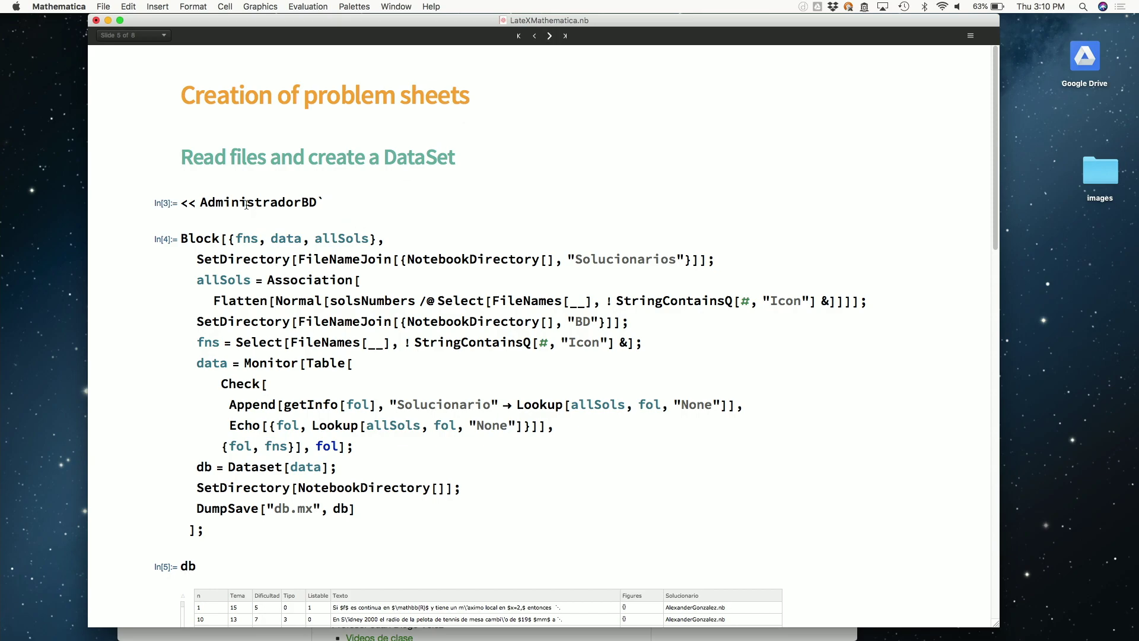
{"action": "key", "text": "shift+Return"}
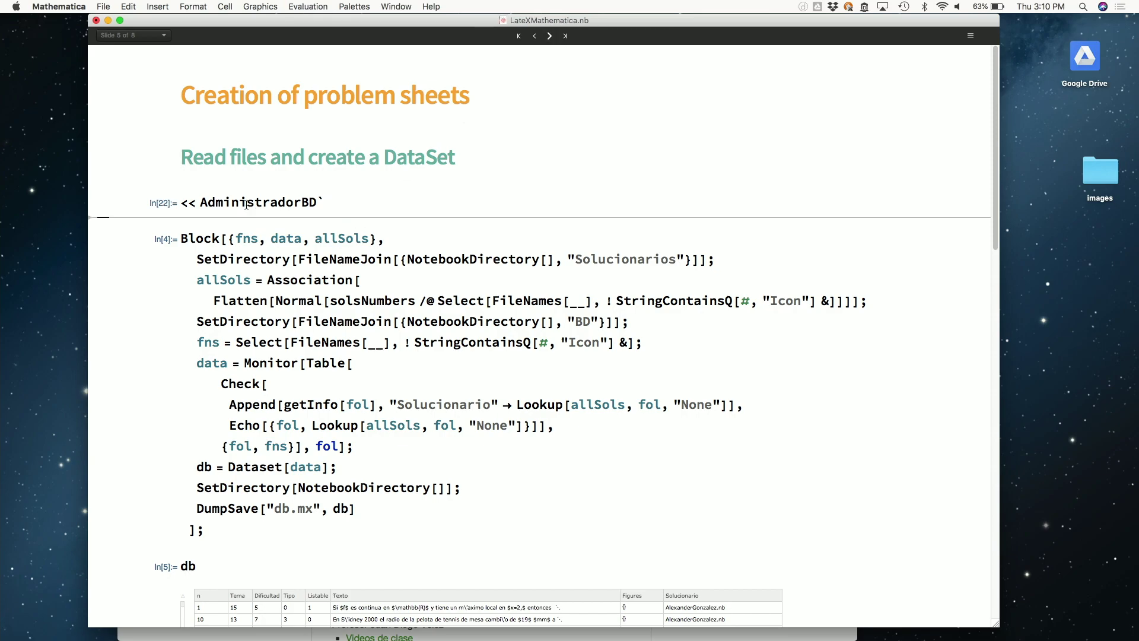
{"action": "scroll", "coordinate": [246, 204], "scroll_direction": "down", "scroll_amount": 2}
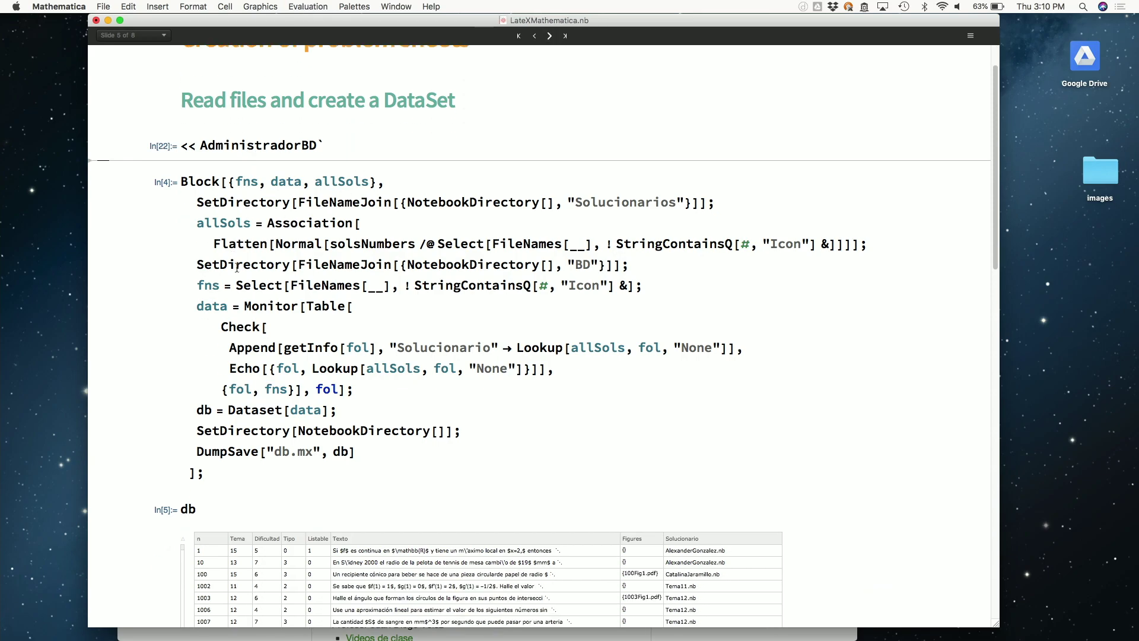
{"action": "left_click", "coordinate": [233, 236]}
{"action": "key", "text": "shift+Return"}
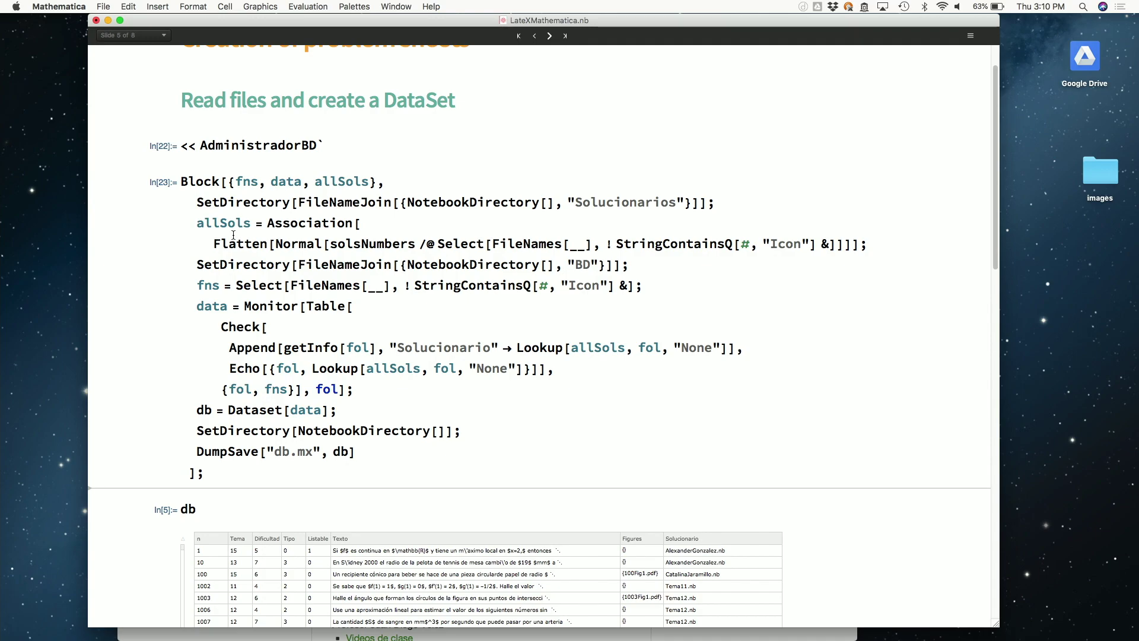
Step: Re-evaluate the db cell and the << dbStats.mx cell to show the numbered Enunciado table
{"action": "scroll", "coordinate": [233, 235], "scroll_direction": "down", "scroll_amount": 10}
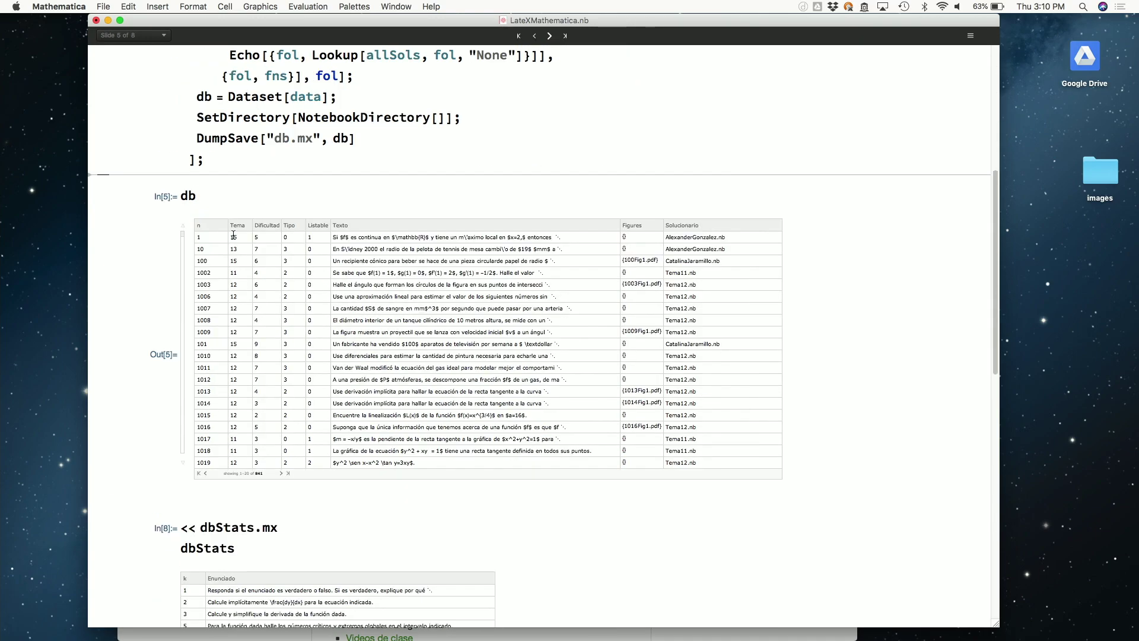
{"action": "left_click", "coordinate": [204, 182]}
{"action": "key", "text": "shift+Return"}
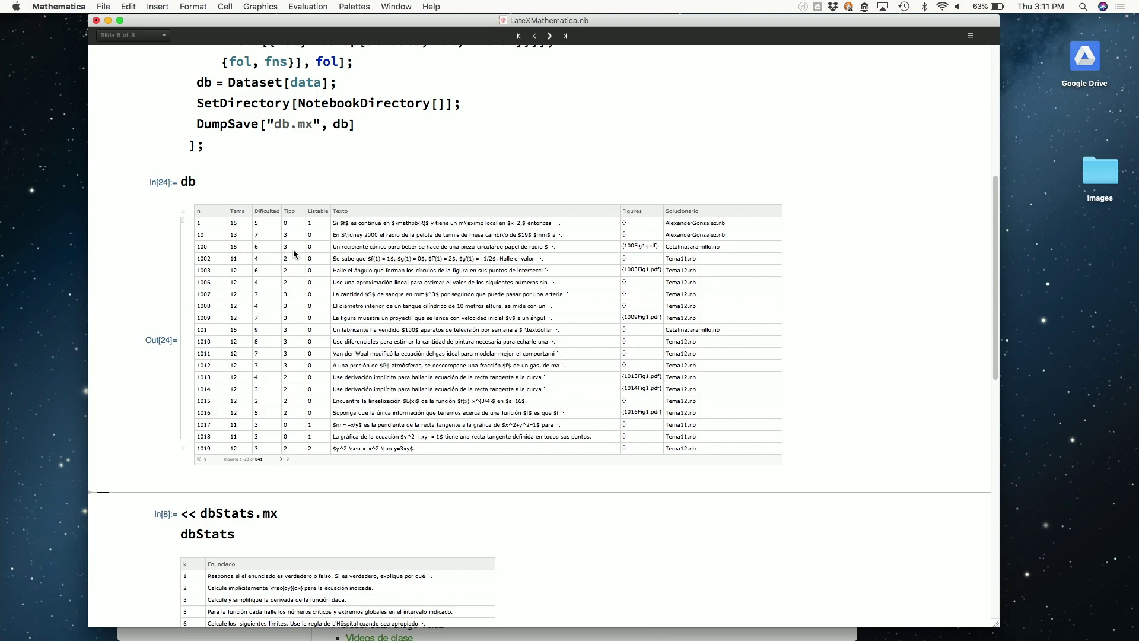
{"action": "scroll", "coordinate": [293, 250], "scroll_direction": "down", "scroll_amount": 5}
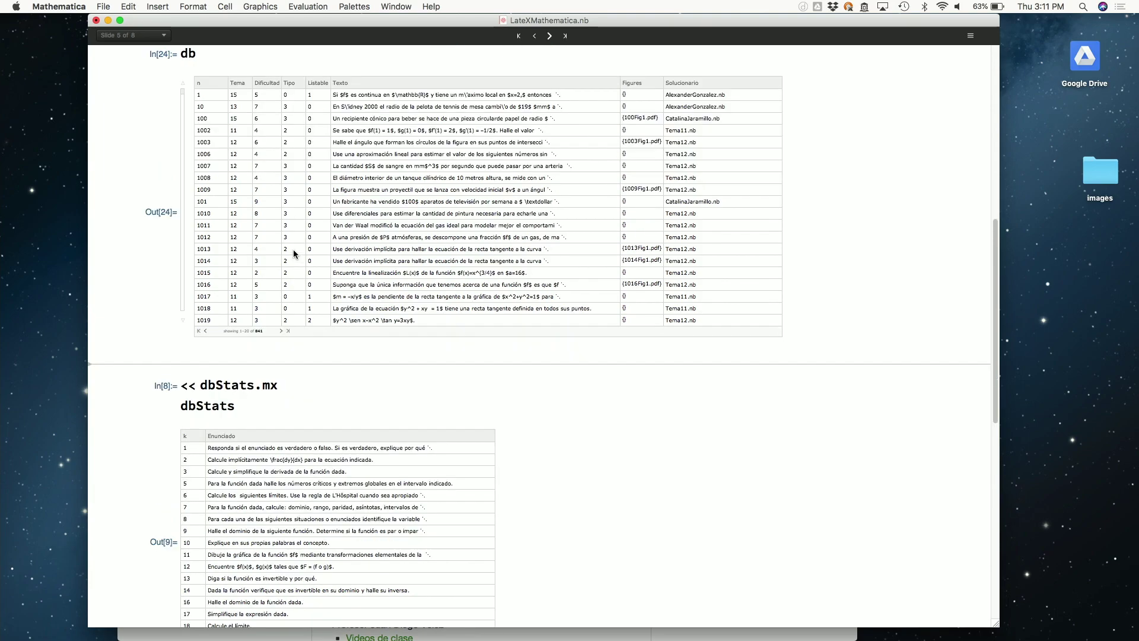
{"action": "key", "text": "shift+Return"}
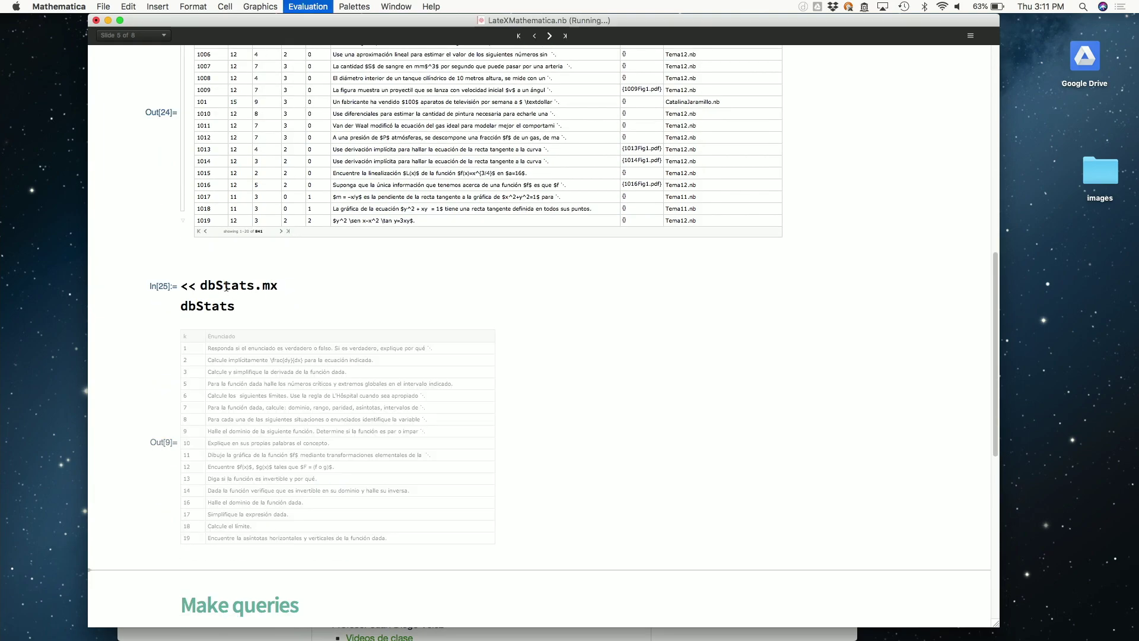
{"action": "scroll", "coordinate": [226, 288], "scroll_direction": "down", "scroll_amount": 3}
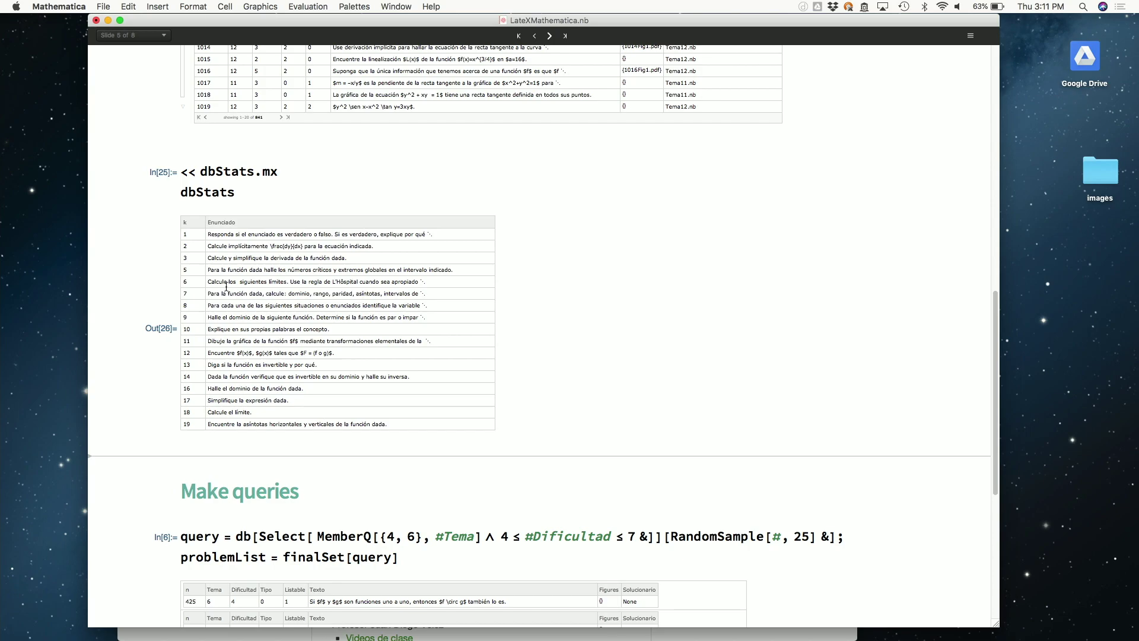
Step: Rerun the query sampling 25 problems (topics 4 and 6, difficulty 4–7), then advance to slide 6
{"action": "scroll", "coordinate": [227, 287], "scroll_direction": "down", "scroll_amount": 10}
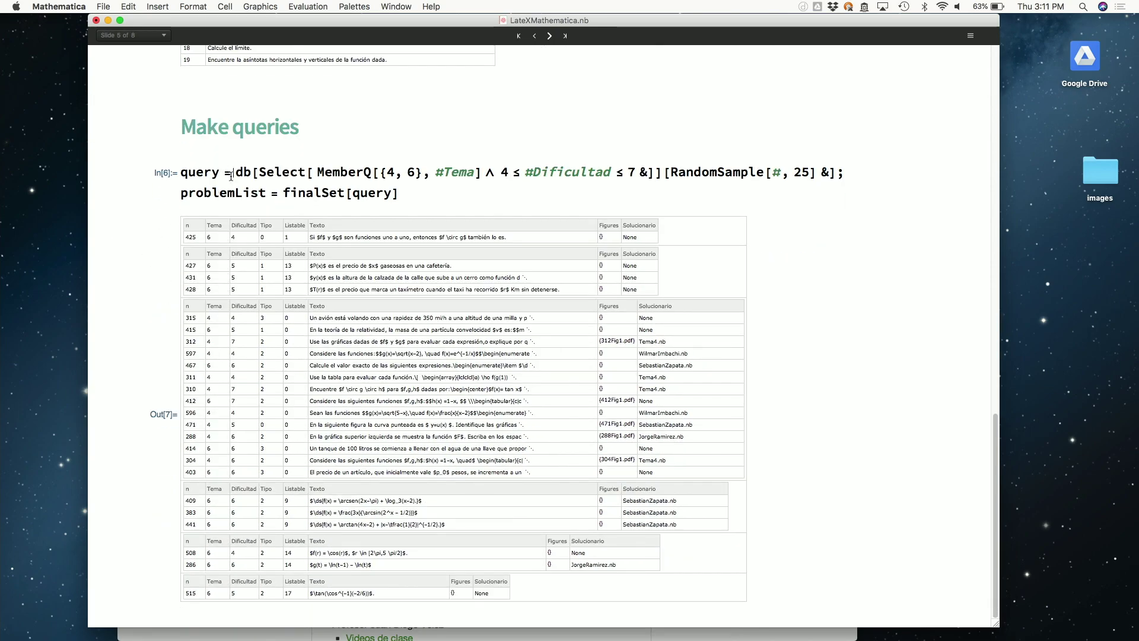
{"action": "key", "text": "shift+Return"}
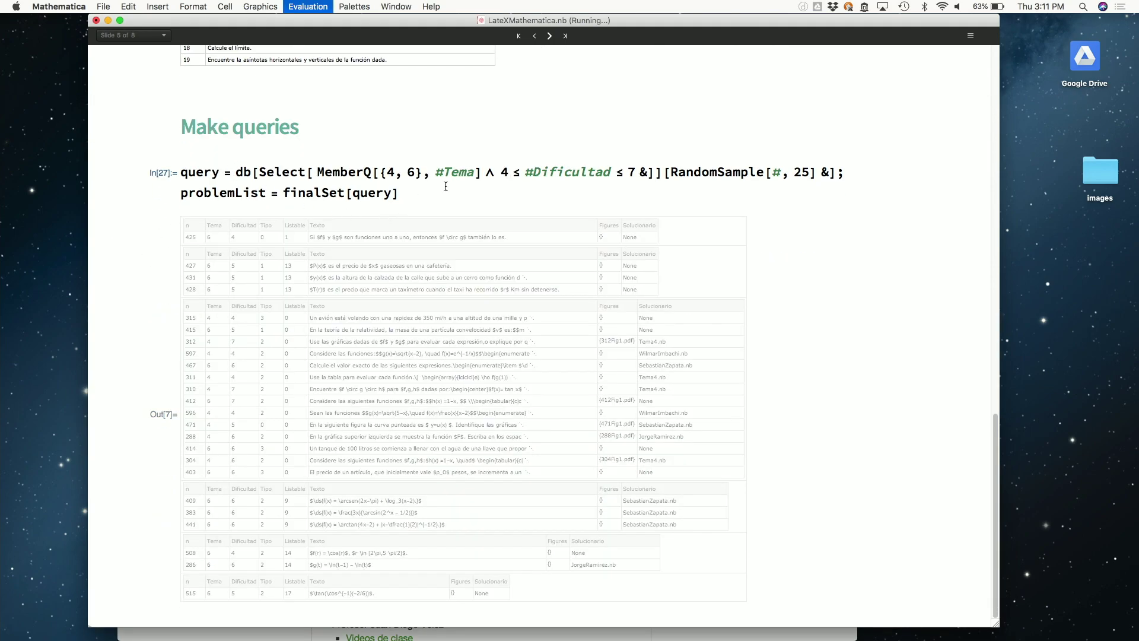
{"action": "scroll", "coordinate": [449, 310], "scroll_direction": "down", "scroll_amount": 4}
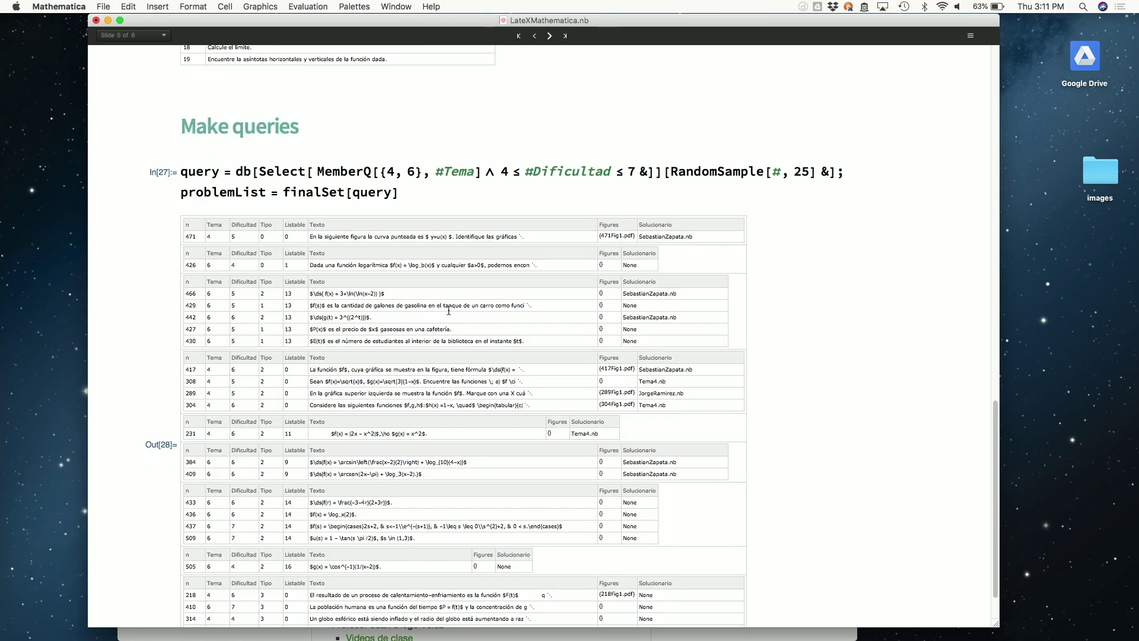
{"action": "double_click", "coordinate": [799, 171]}
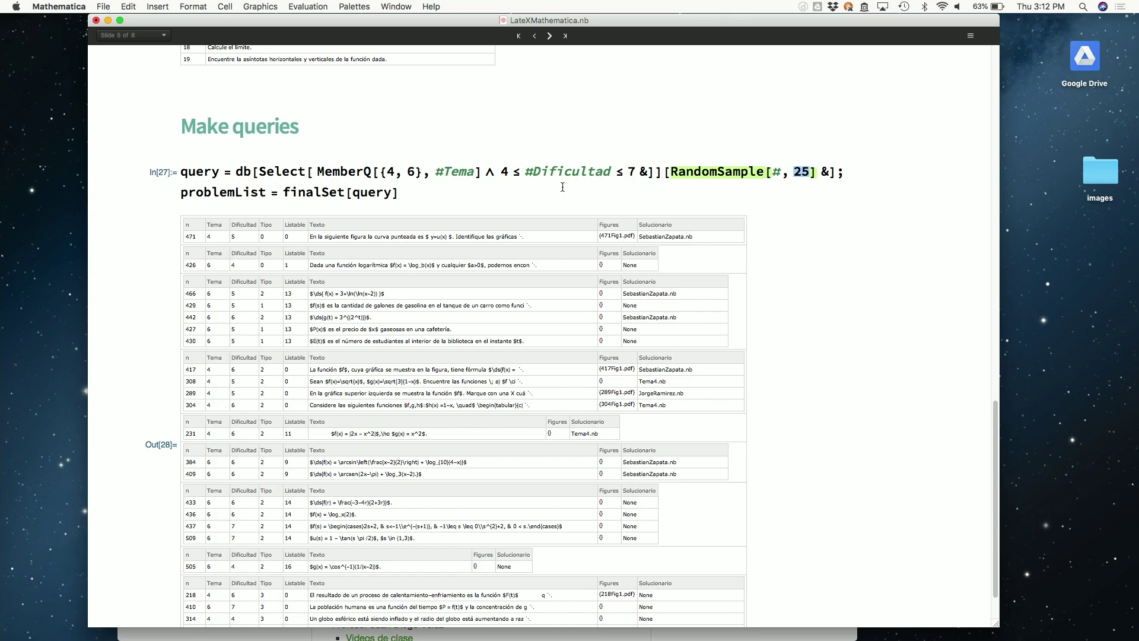
{"action": "scroll", "coordinate": [562, 186], "scroll_direction": "down", "scroll_amount": 2}
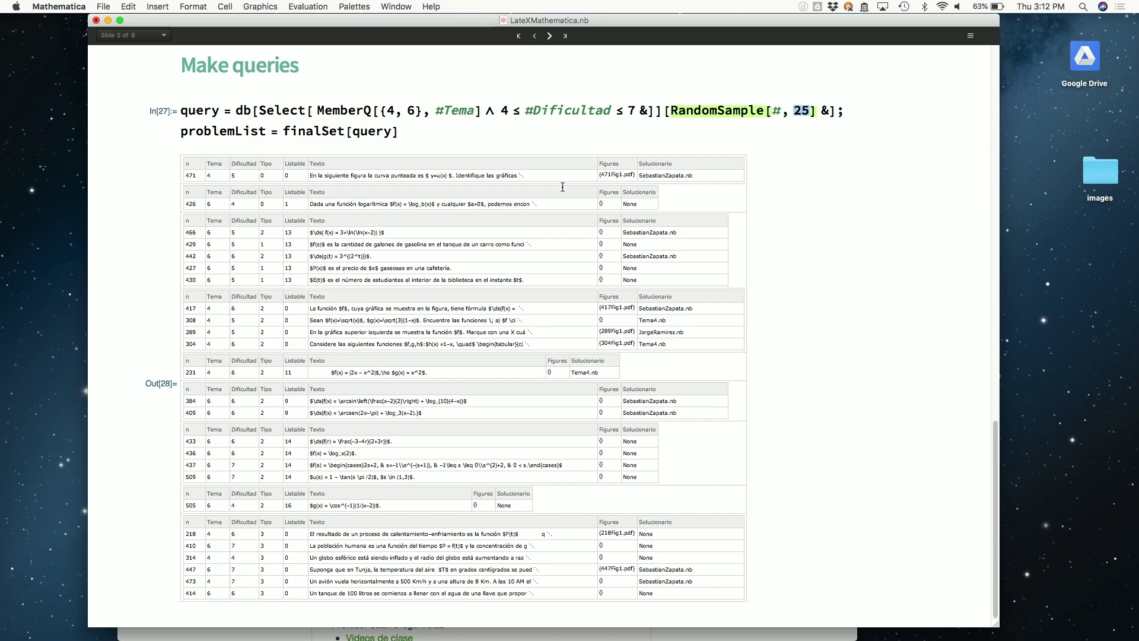
{"action": "left_click", "coordinate": [777, 393]}
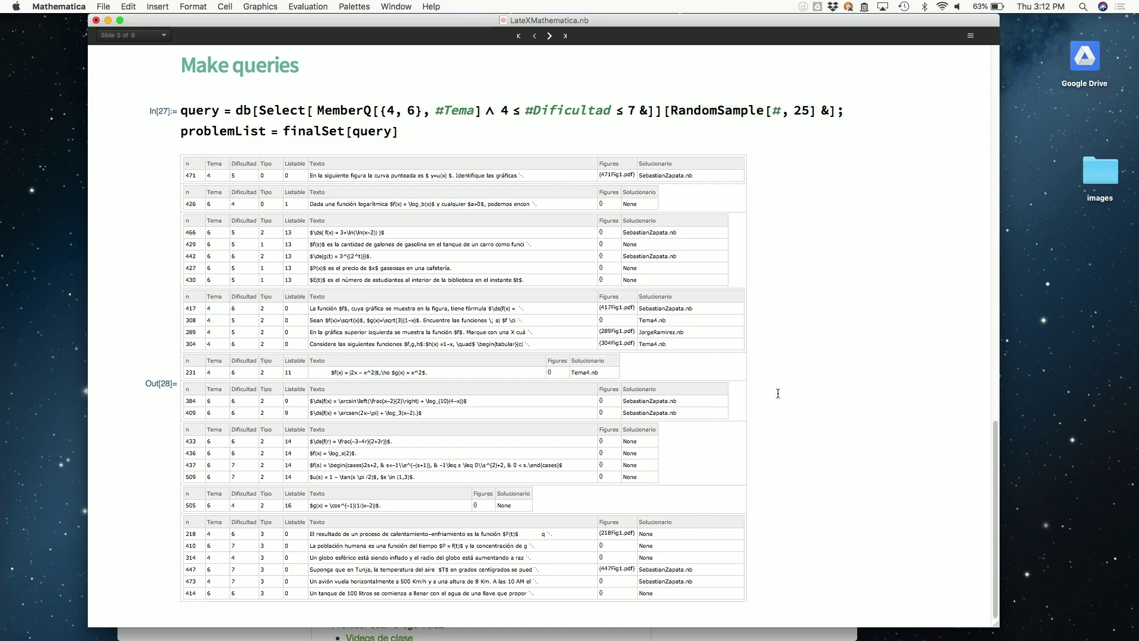
{"action": "left_click", "coordinate": [550, 36]}
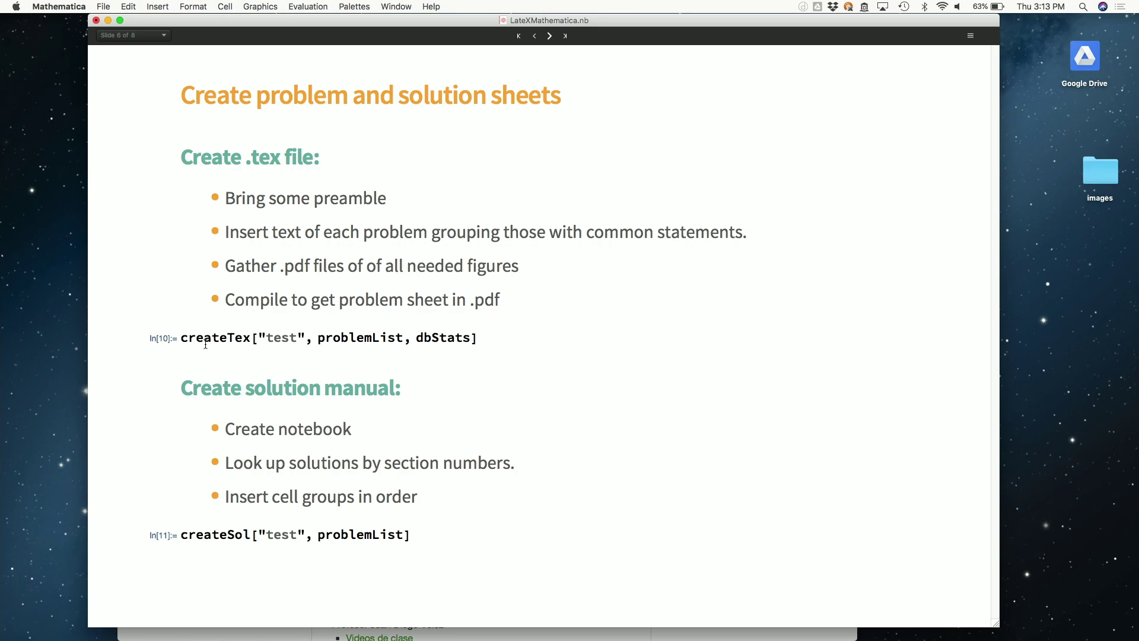
Step: Run the createTex cell in the slideshow notebook to generate the test sheet files
{"action": "key", "text": "ctrl+Up"}
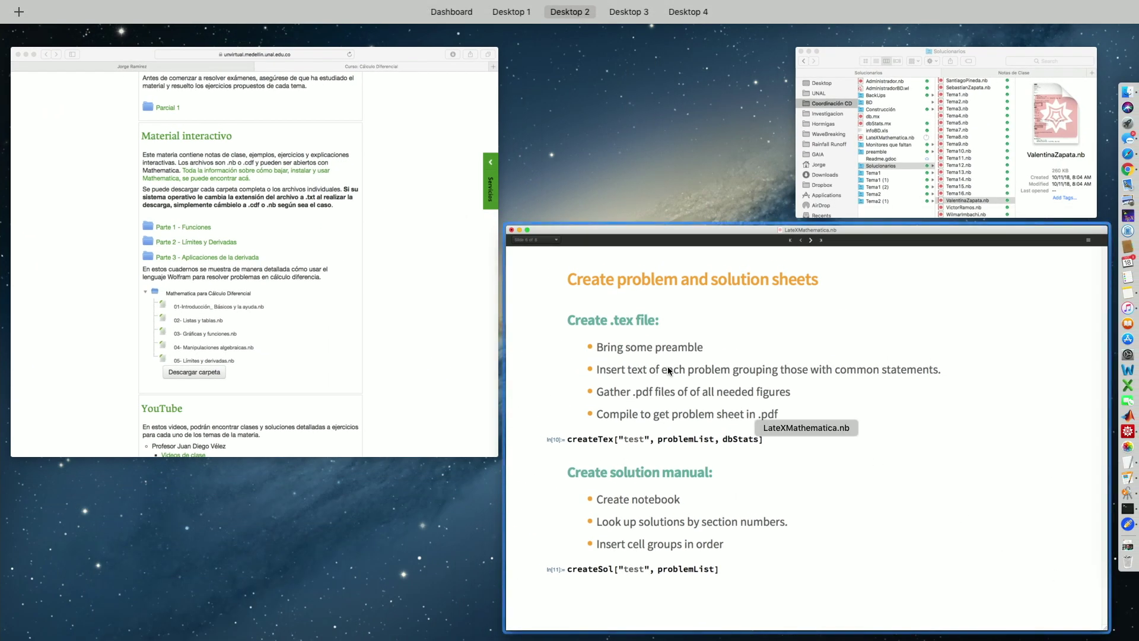
{"action": "left_click", "coordinate": [892, 166]}
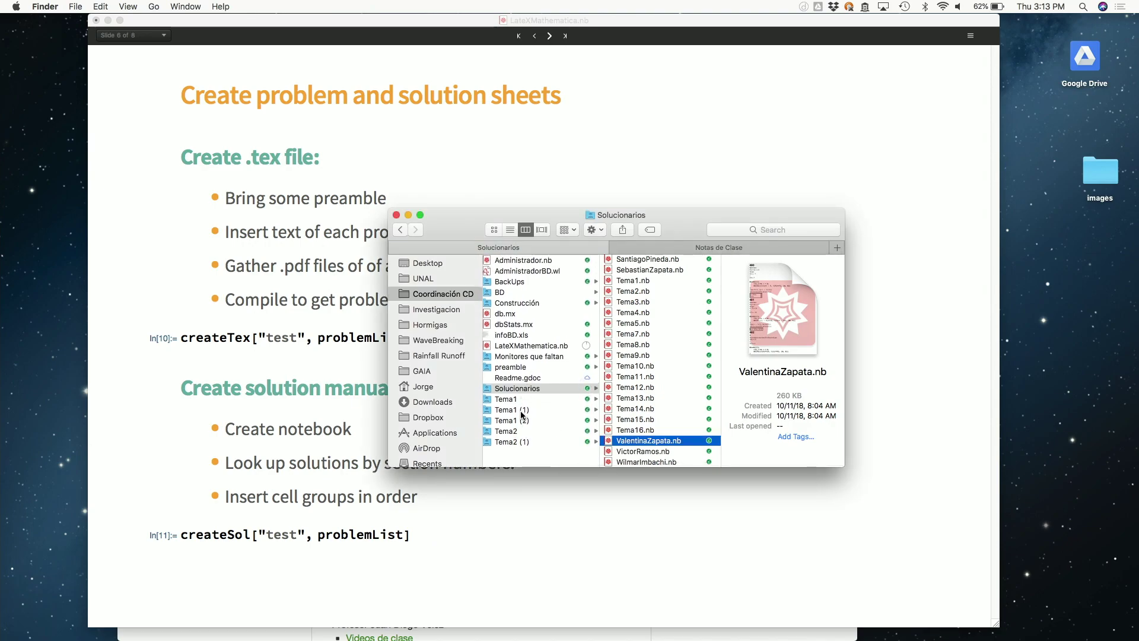
{"action": "left_click", "coordinate": [282, 344]}
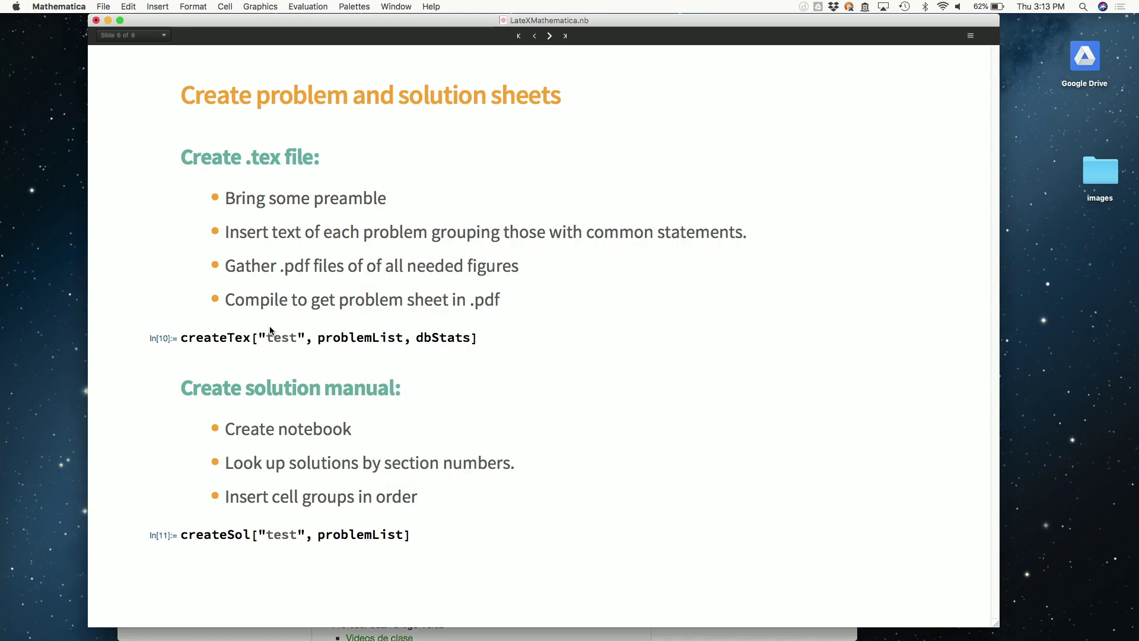
{"action": "left_click", "coordinate": [206, 340]}
{"action": "key", "text": "shift+Return"}
Step: Open the new test folder in the Solucionarios Finder window and launch test.tex in TeXstudio
{"action": "key", "text": "ctrl+Up"}
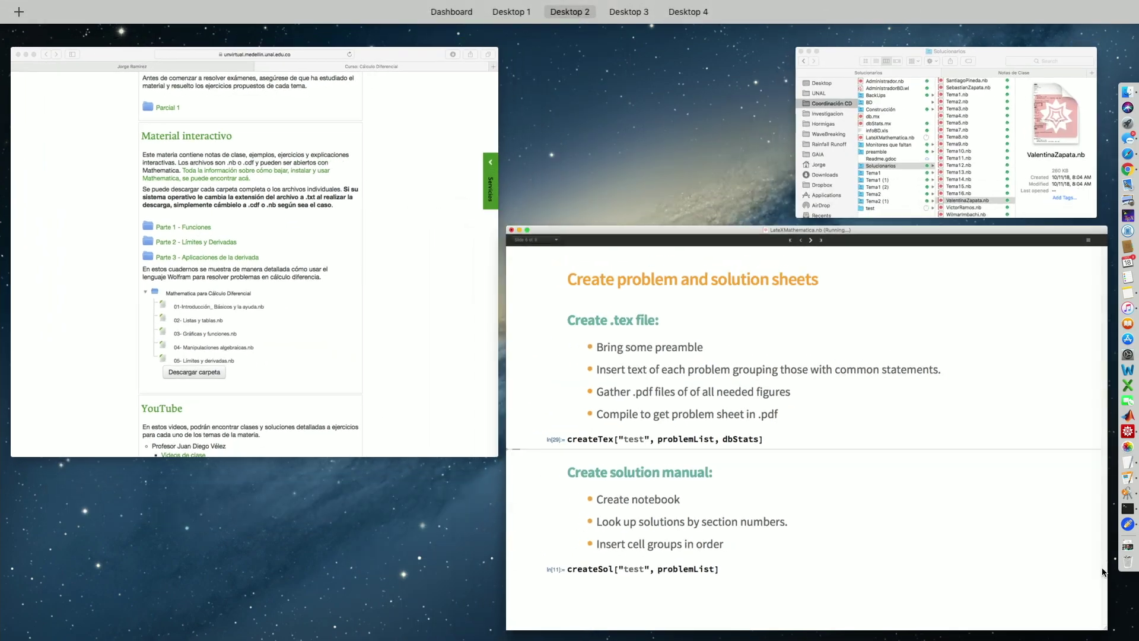
{"action": "left_click", "coordinate": [881, 88]}
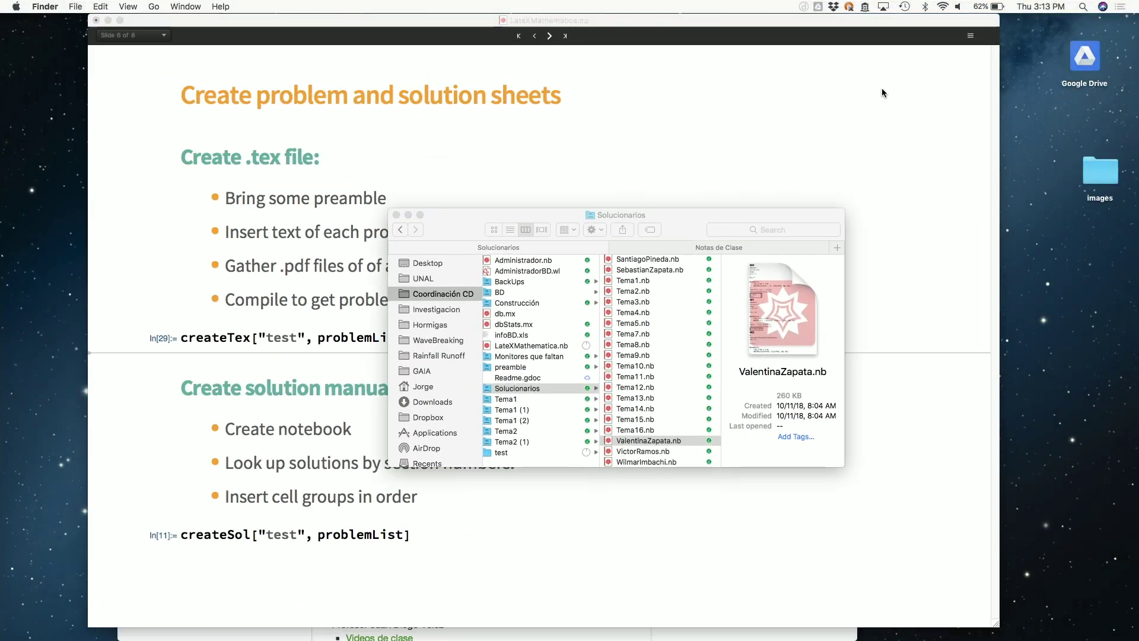
{"action": "left_click", "coordinate": [504, 452]}
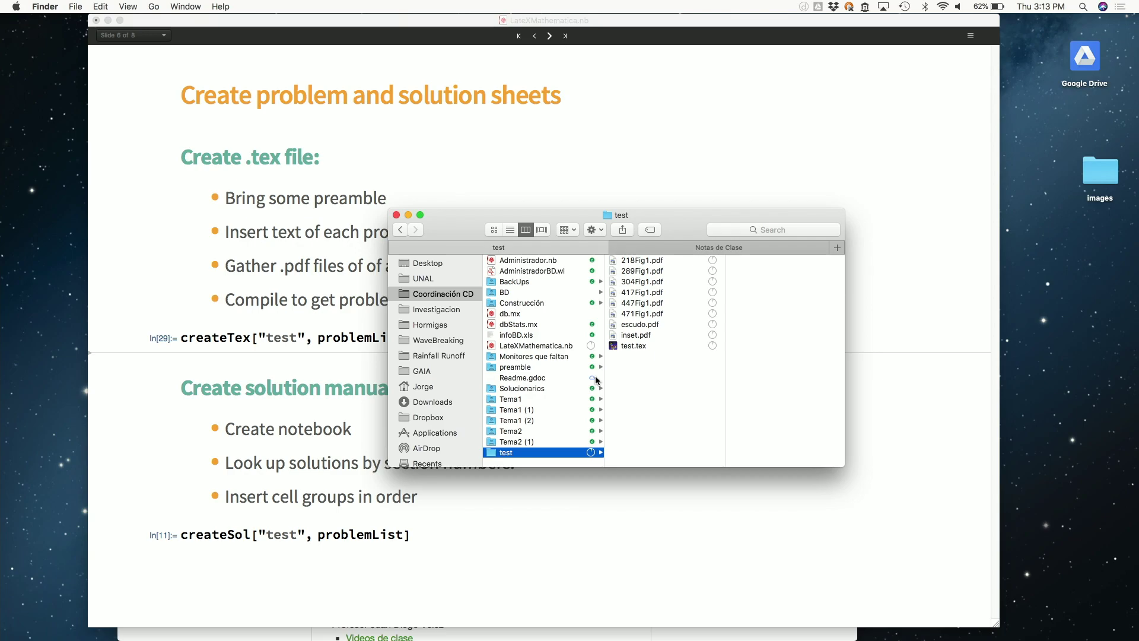
{"action": "double_click", "coordinate": [628, 347]}
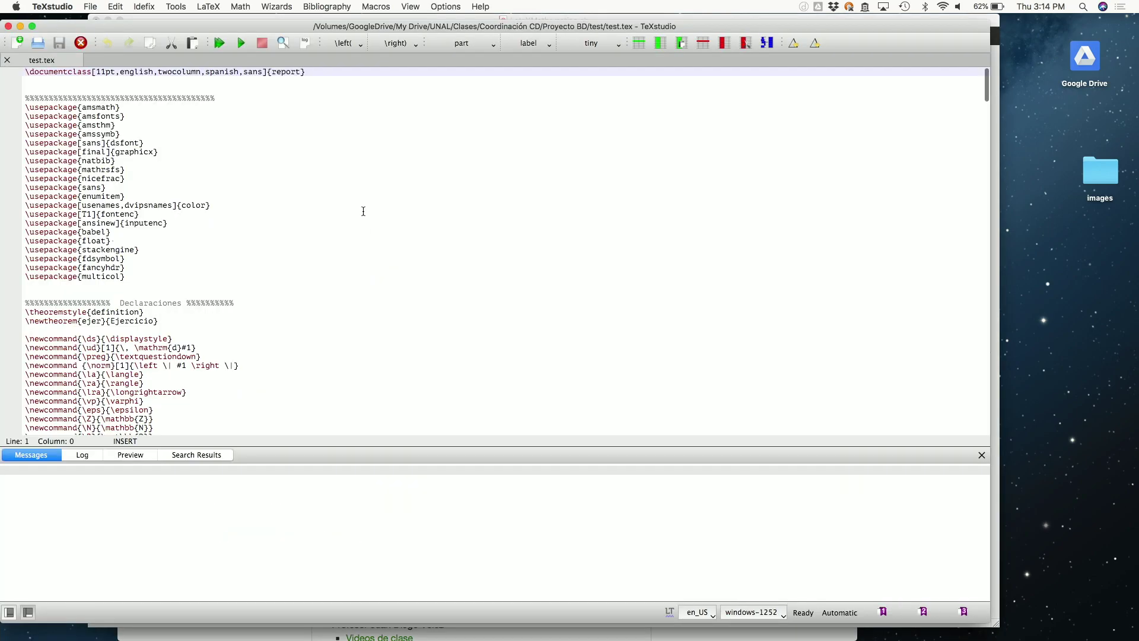
Step: Scroll through test.tex and select a problem block, then compile it to PDF with F5 and open the external viewer
{"action": "scroll", "coordinate": [254, 167], "scroll_direction": "down", "scroll_amount": 8}
{"action": "scroll", "coordinate": [253, 167], "scroll_direction": "down", "scroll_amount": 20}
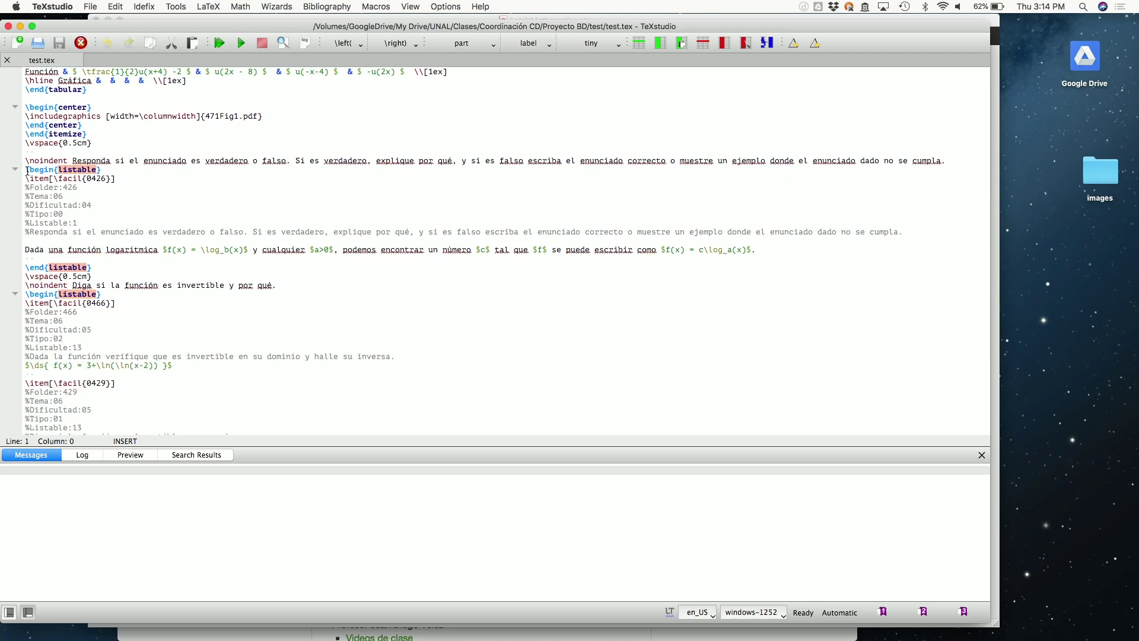
{"action": "left_click_drag", "start_coordinate": [28, 172], "coordinate": [61, 244]}
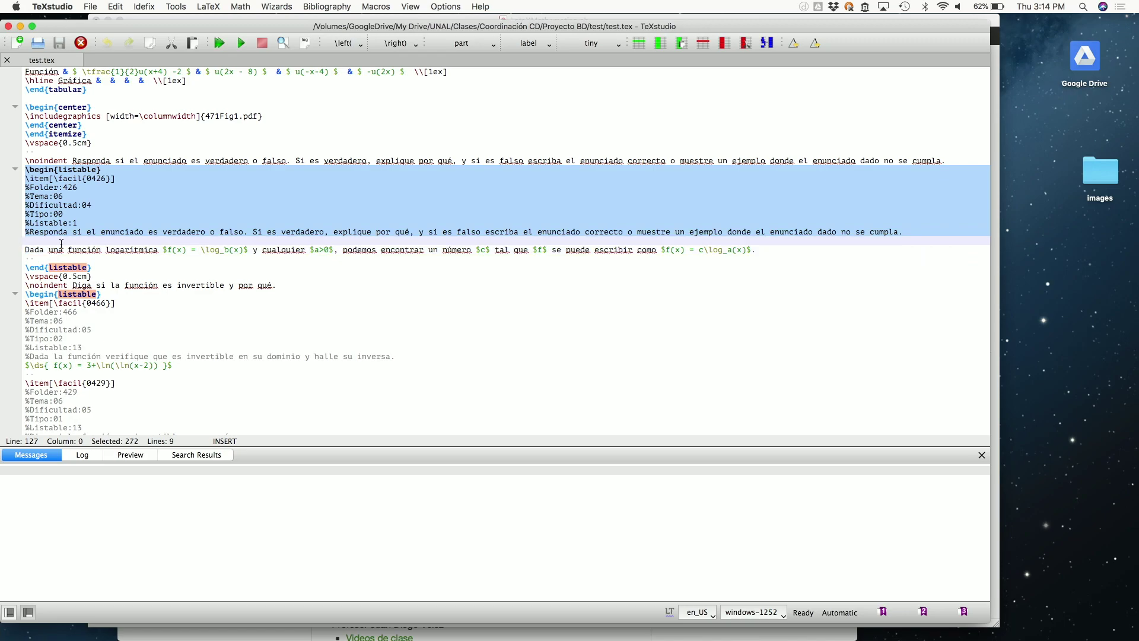
{"action": "scroll", "coordinate": [62, 243], "scroll_direction": "down", "scroll_amount": 15}
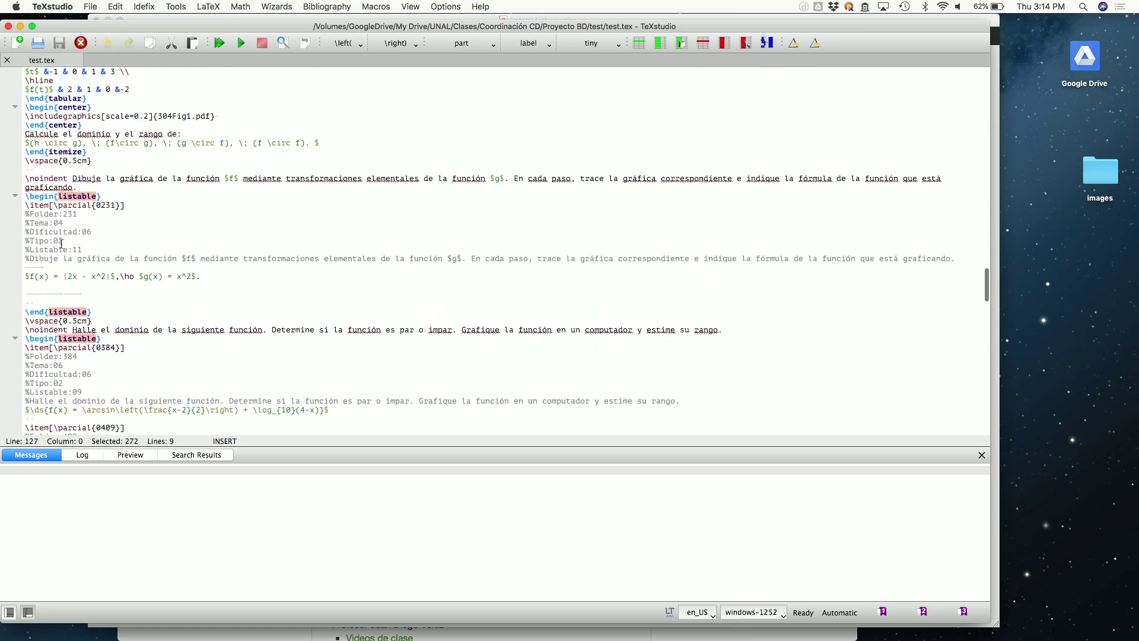
{"action": "left_click", "coordinate": [67, 232]}
{"action": "key", "text": "F5"}
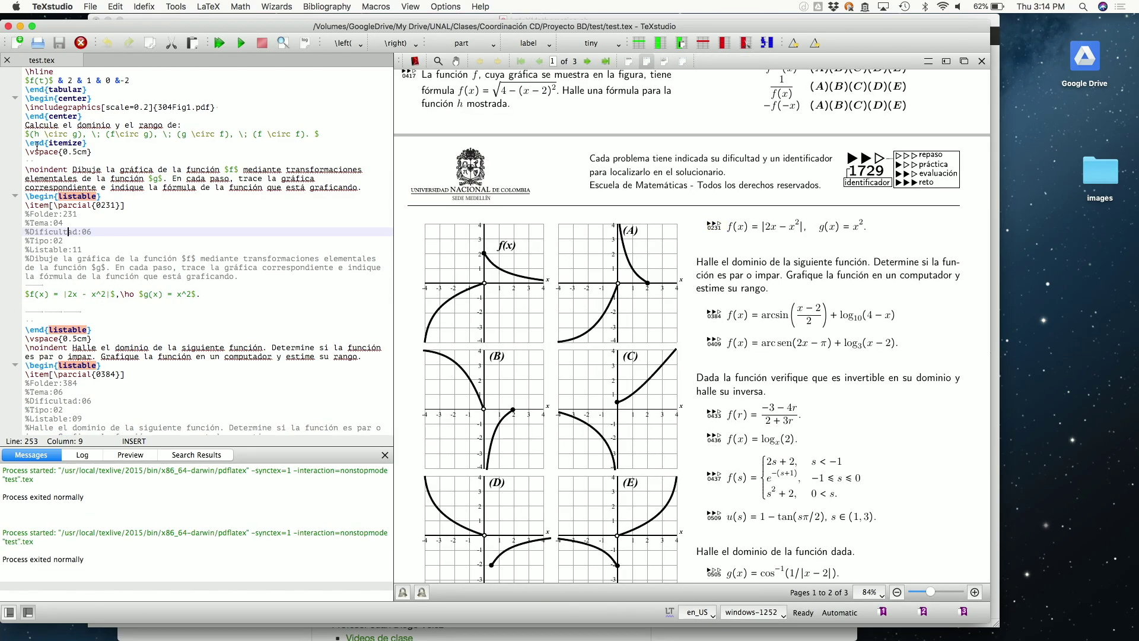
{"action": "left_click", "coordinate": [414, 63]}
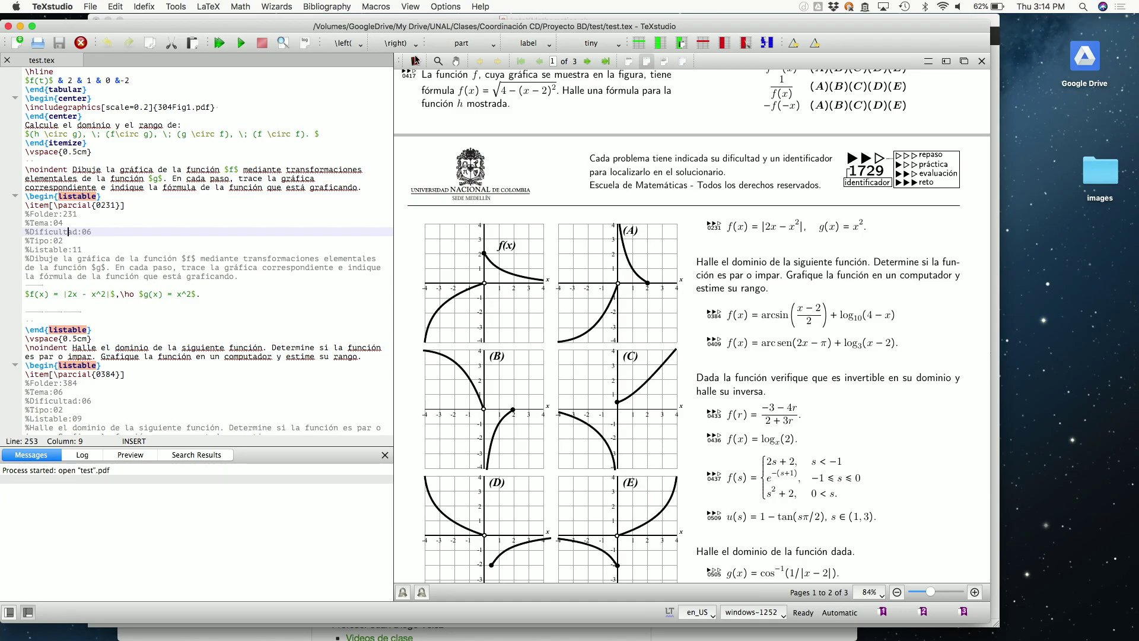
Step: Browse the pages of test.pdf in Preview to review the generated problems and graphs
{"action": "scroll", "coordinate": [543, 344], "scroll_direction": "down", "scroll_amount": 5}
{"action": "scroll", "coordinate": [543, 344], "scroll_direction": "up", "scroll_amount": 5}
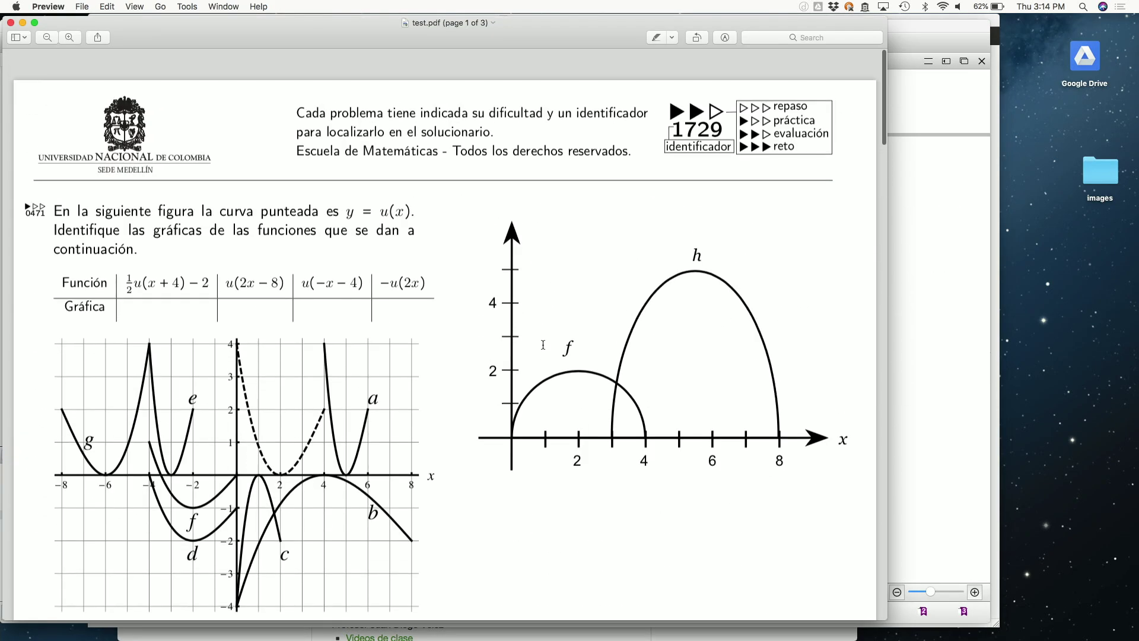
{"action": "scroll", "coordinate": [543, 344], "scroll_direction": "down", "scroll_amount": 1}
{"action": "scroll", "coordinate": [543, 344], "scroll_direction": "up", "scroll_amount": 2}
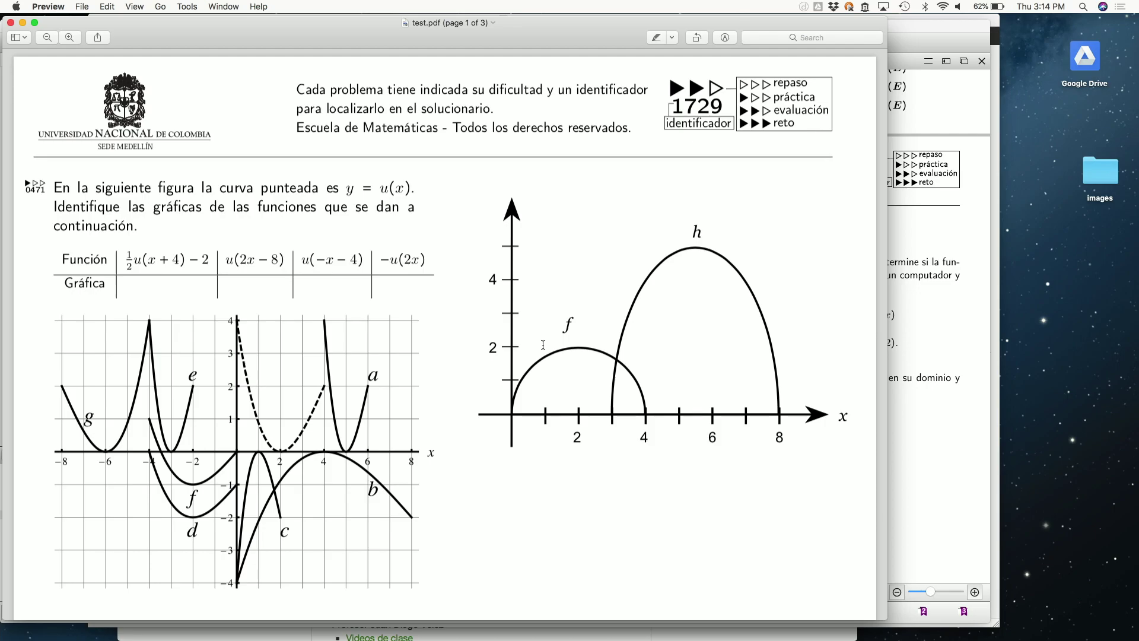
{"action": "scroll", "coordinate": [544, 344], "scroll_direction": "down", "scroll_amount": 15}
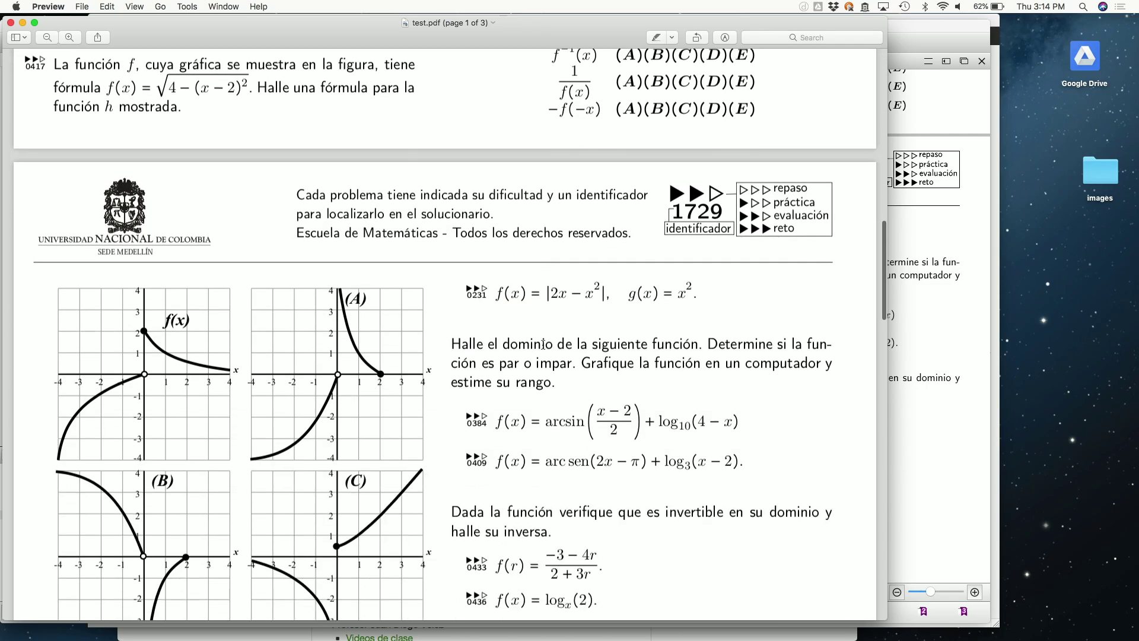
{"action": "scroll", "coordinate": [544, 345], "scroll_direction": "down", "scroll_amount": 5}
{"action": "scroll", "coordinate": [543, 344], "scroll_direction": "up", "scroll_amount": 15}
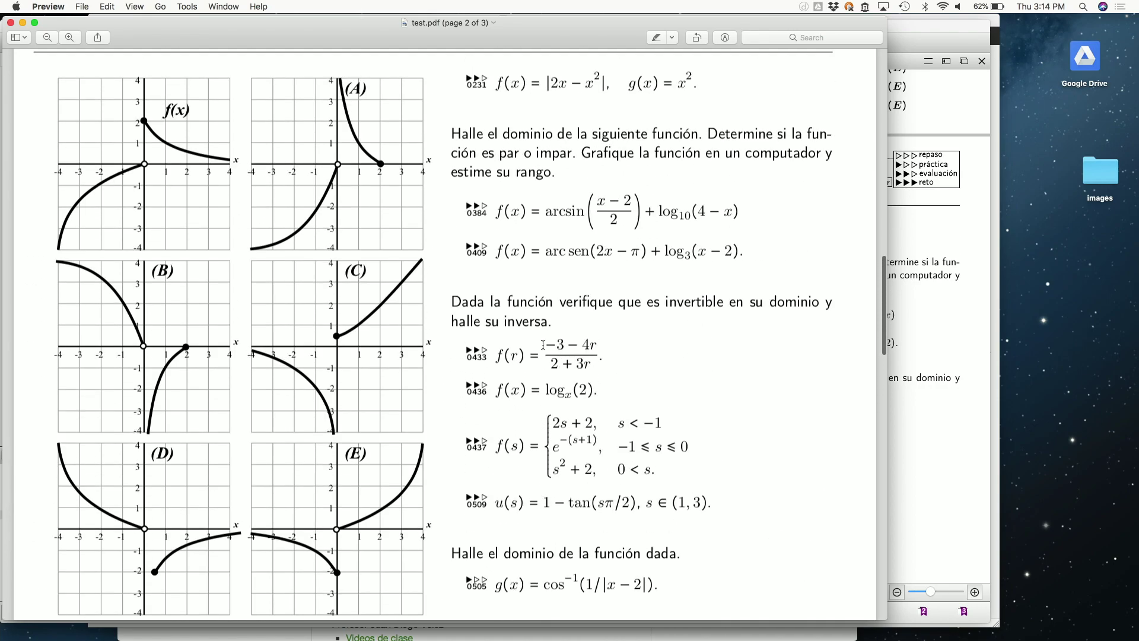
{"action": "scroll", "coordinate": [544, 344], "scroll_direction": "down", "scroll_amount": 2}
Step: Highlight the instruction about verifying invertible functions, then close test.pdf
{"action": "left_click_drag", "start_coordinate": [452, 224], "coordinate": [577, 242]}
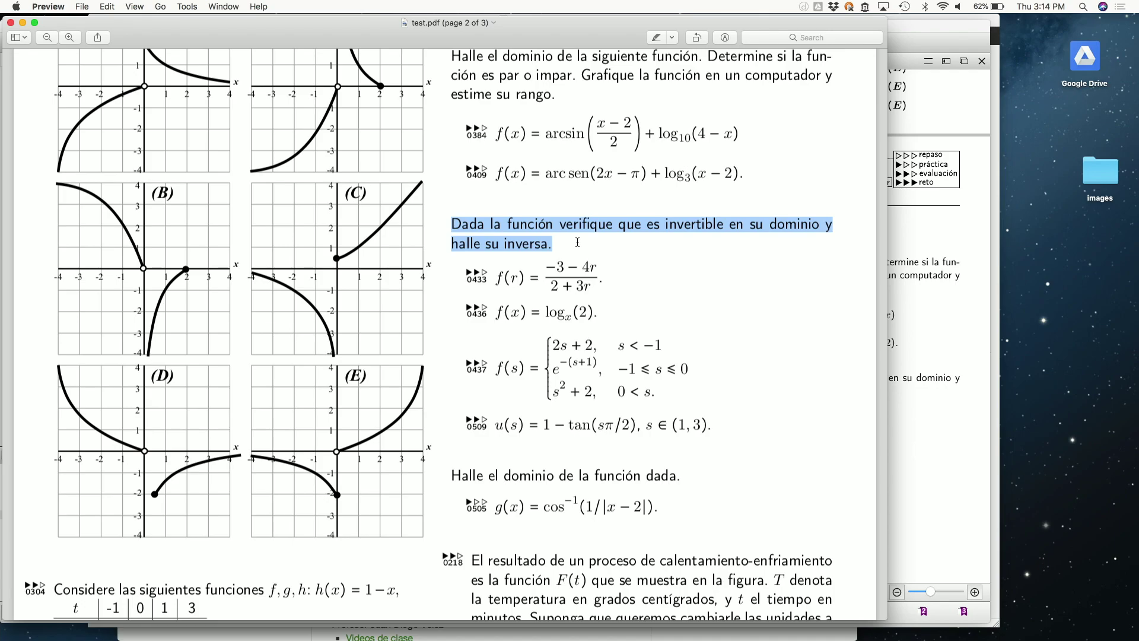
{"action": "scroll", "coordinate": [577, 243], "scroll_direction": "down", "scroll_amount": 20}
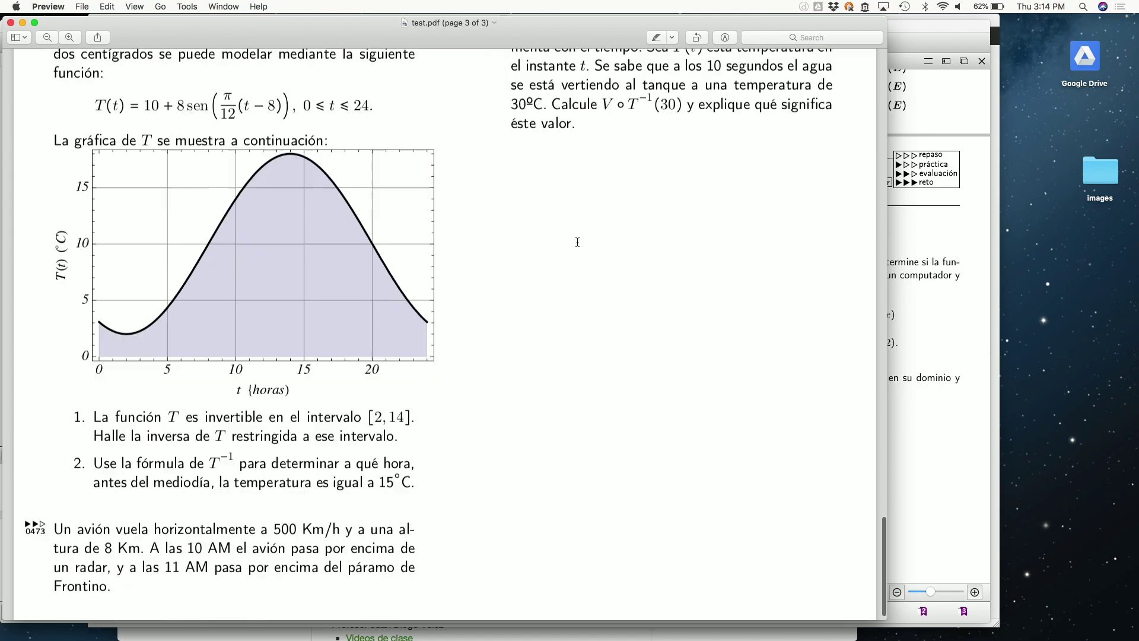
{"action": "scroll", "coordinate": [578, 242], "scroll_direction": "up", "scroll_amount": 8}
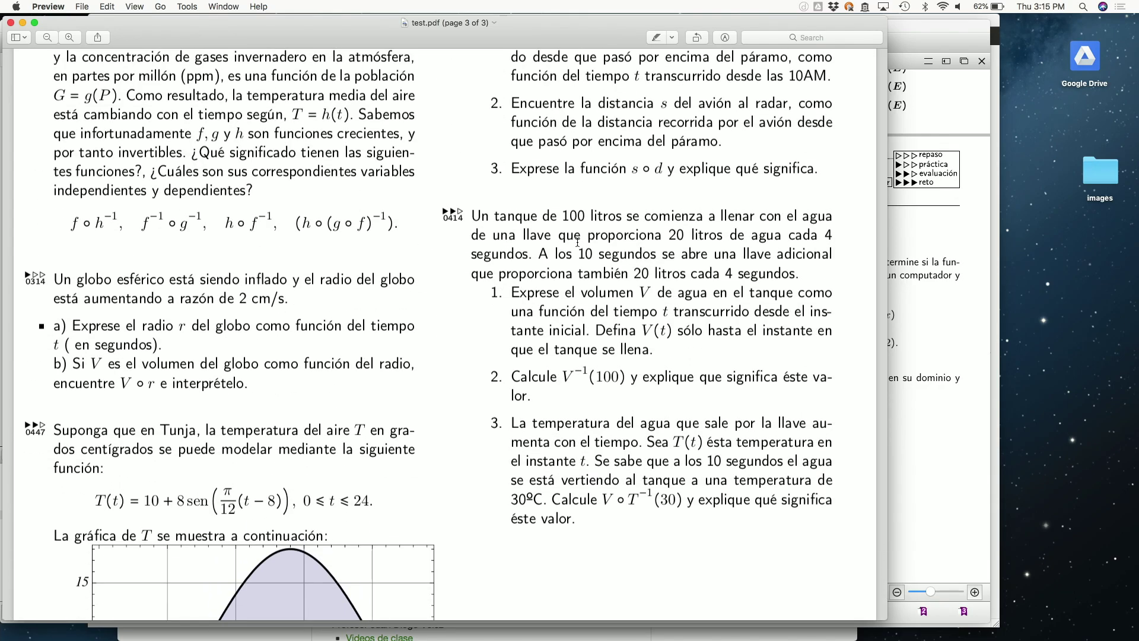
{"action": "left_click", "coordinate": [11, 23]}
Step: Run createSol in LatexMathematica.nb to generate the test.nb solution notebook, then return to the Finder folder
{"action": "key", "text": "ctrl+Up"}
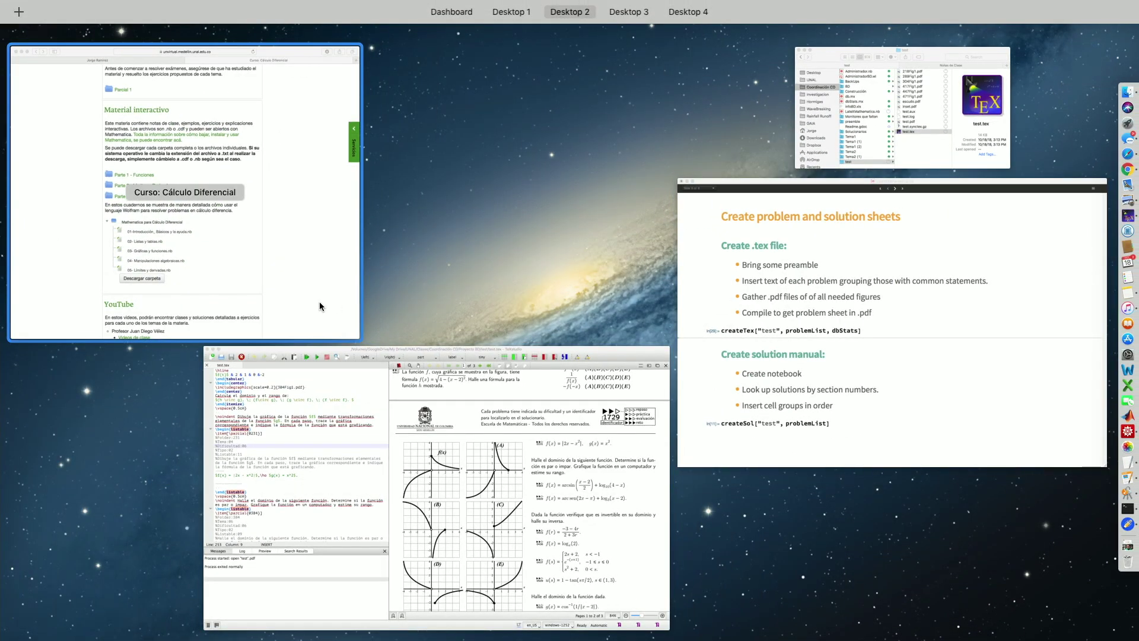
{"action": "left_click", "coordinate": [753, 357]}
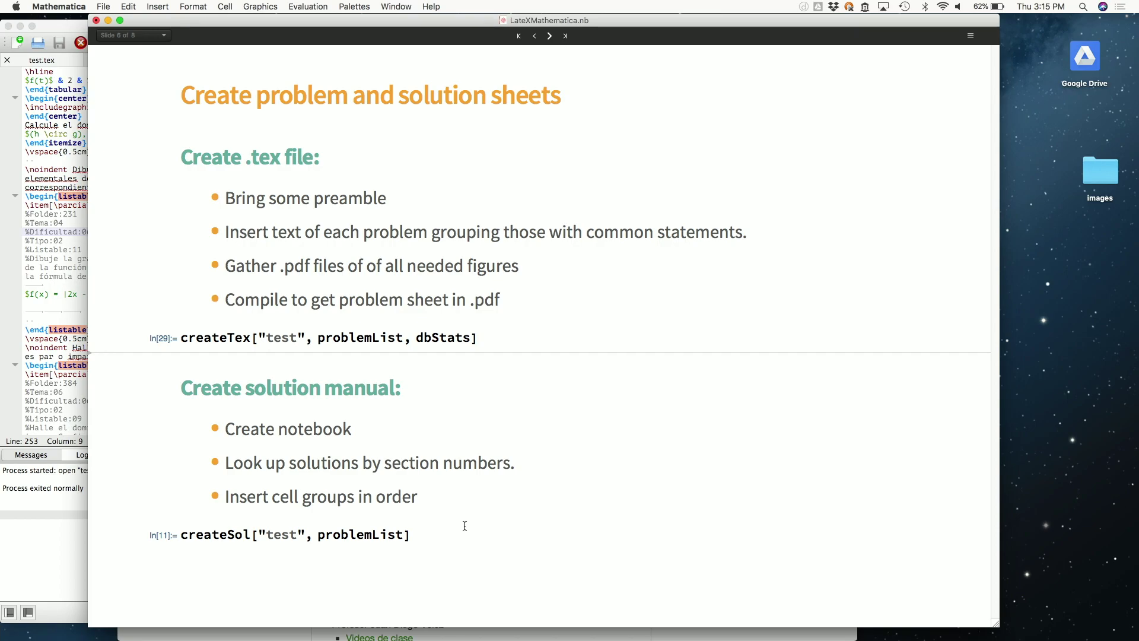
{"action": "left_click", "coordinate": [418, 533]}
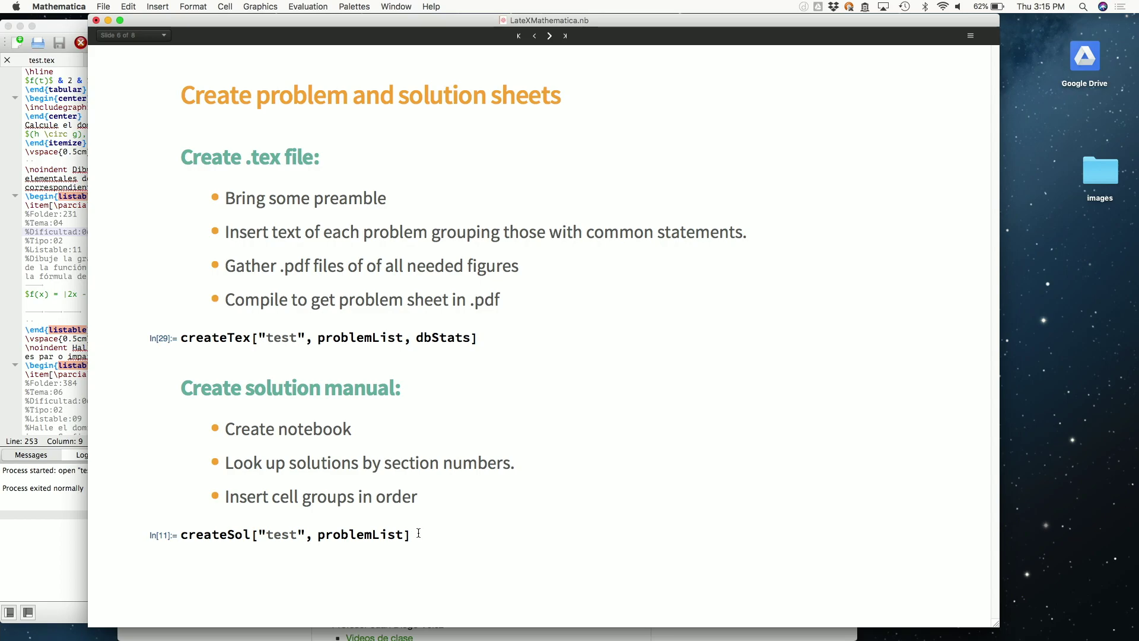
{"action": "key", "text": "shift+Return"}
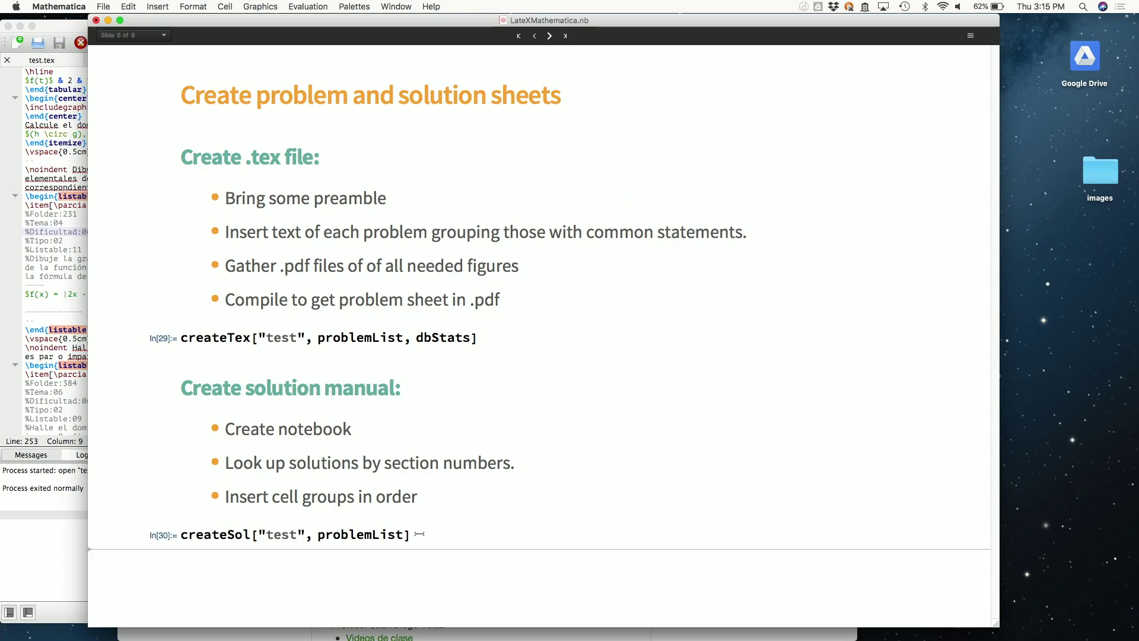
{"action": "key", "text": "ctrl+Up"}
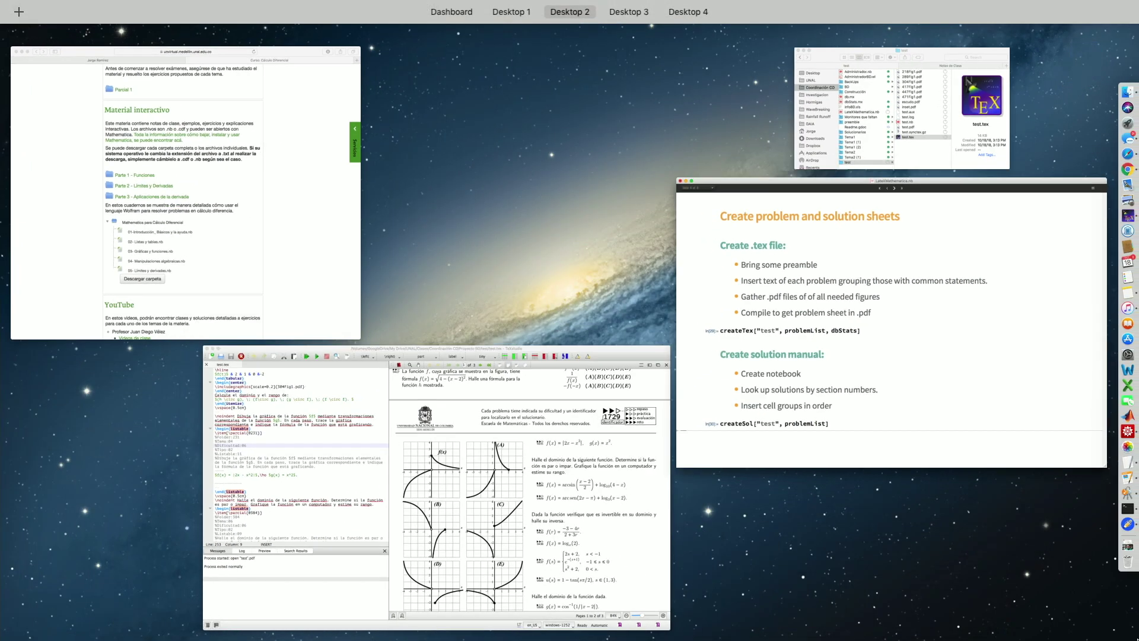
{"action": "left_click", "coordinate": [849, 84]}
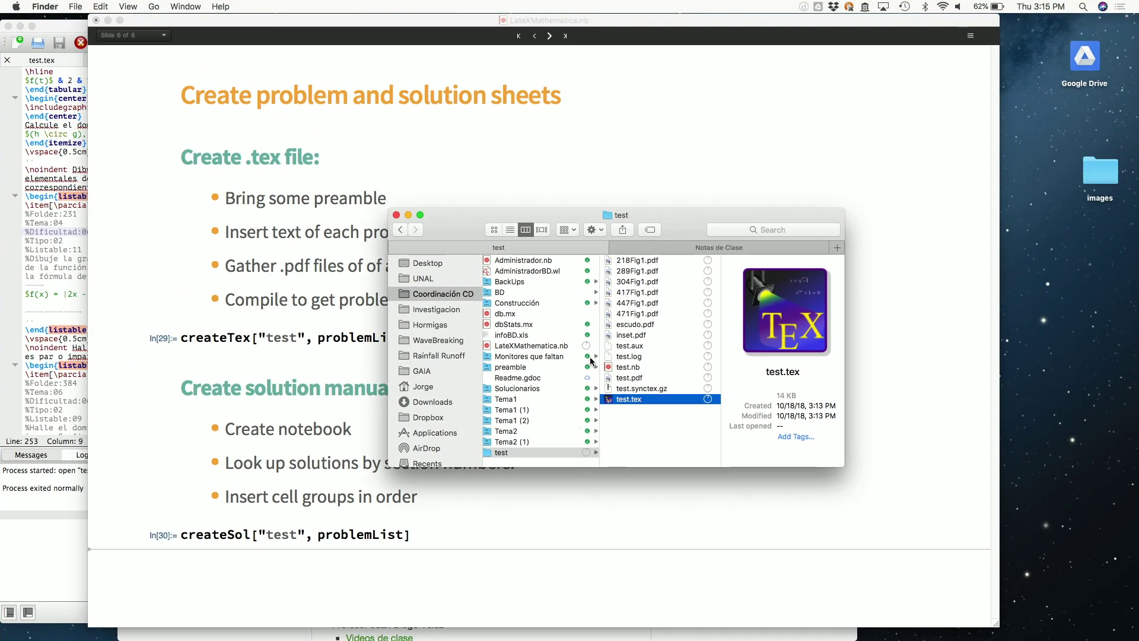
Step: Open test.nb and scroll to the worked solutions for problems 304 and 384, then return to the slides
{"action": "double_click", "coordinate": [623, 368]}
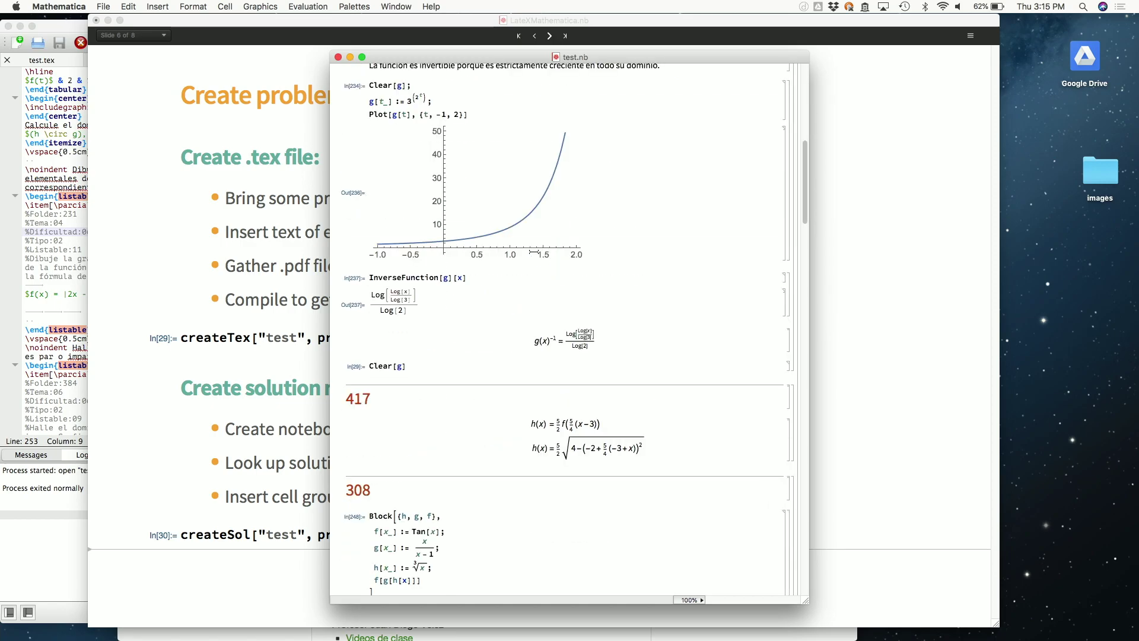
{"action": "scroll", "coordinate": [533, 251], "scroll_direction": "down", "scroll_amount": 15}
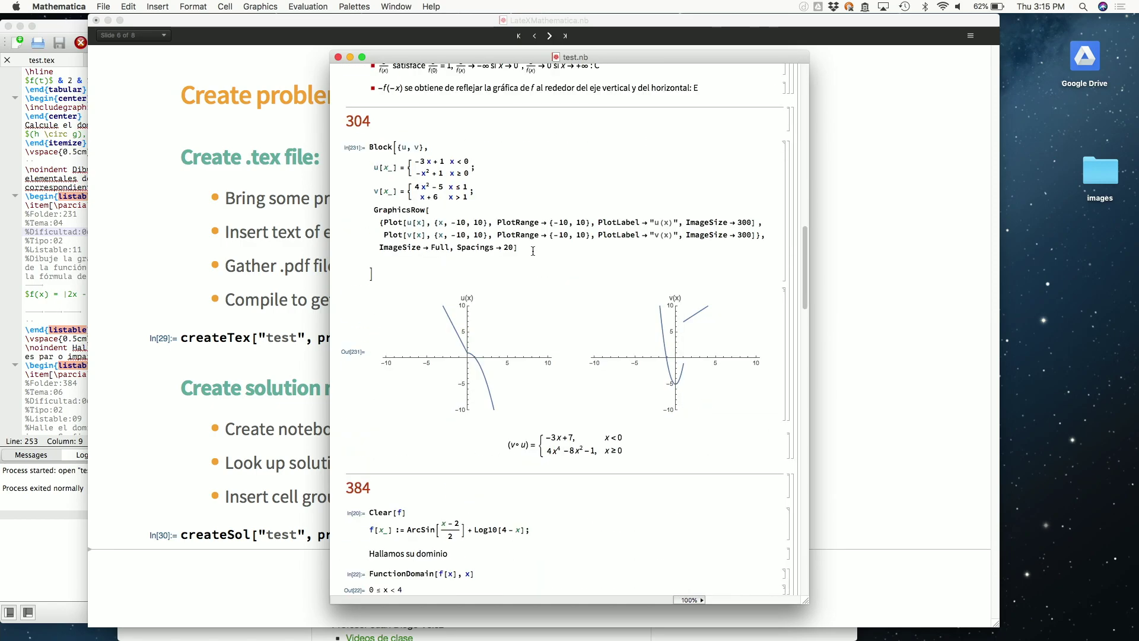
{"action": "scroll", "coordinate": [533, 252], "scroll_direction": "down", "scroll_amount": 5}
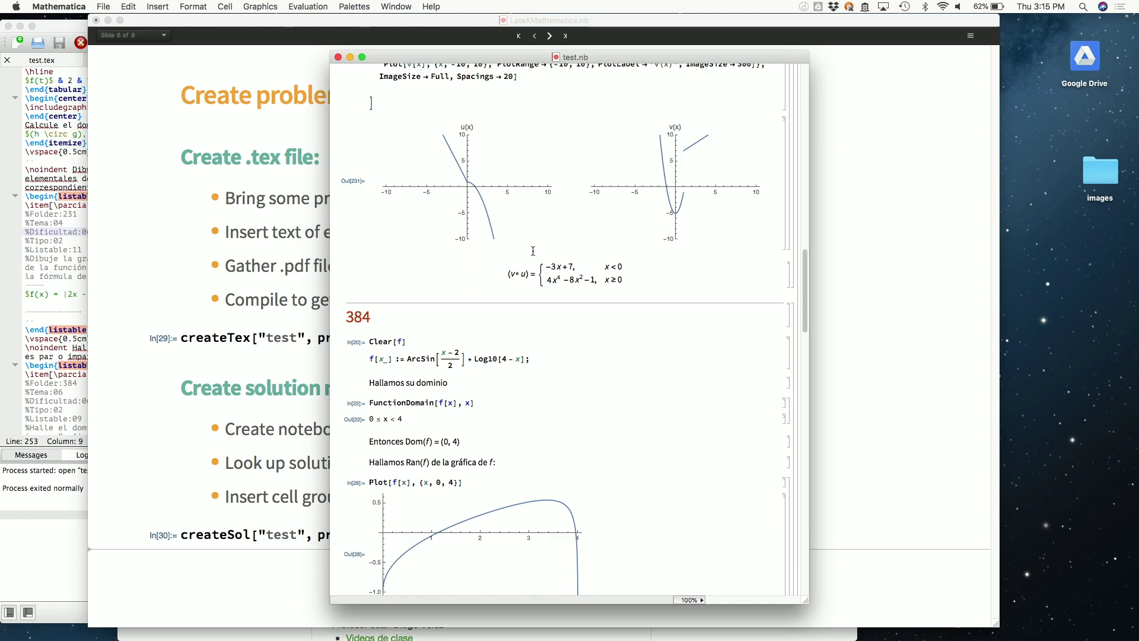
{"action": "left_click", "coordinate": [870, 506]}
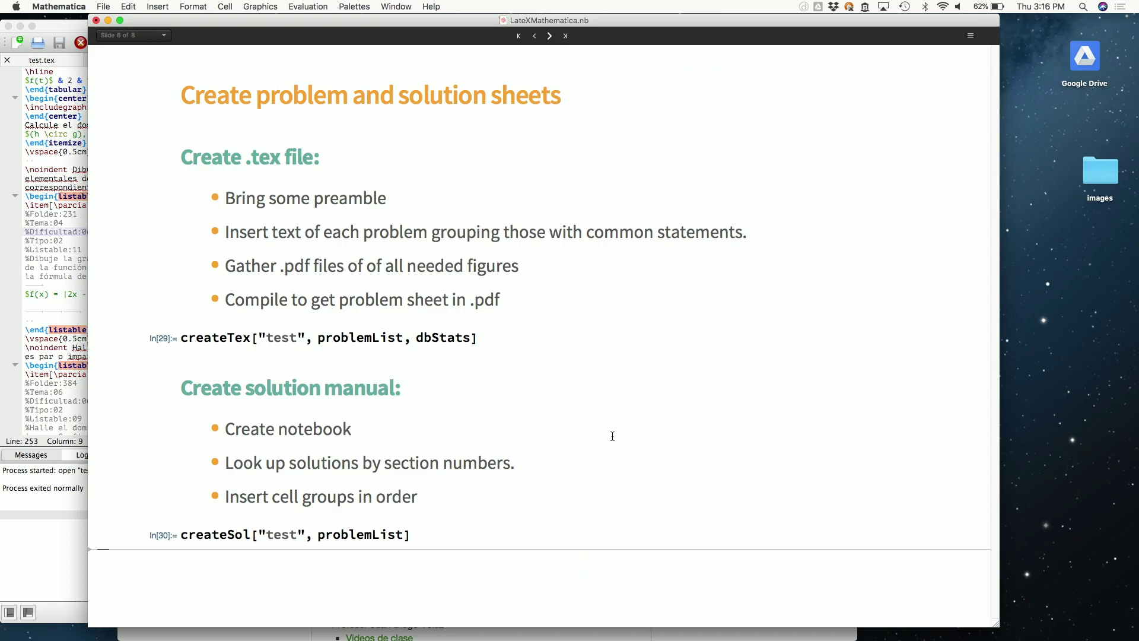
Step: Go to slide 7, Other applications, and run SystemOpen to open Taller2.pdf
{"action": "left_click", "coordinate": [550, 36]}
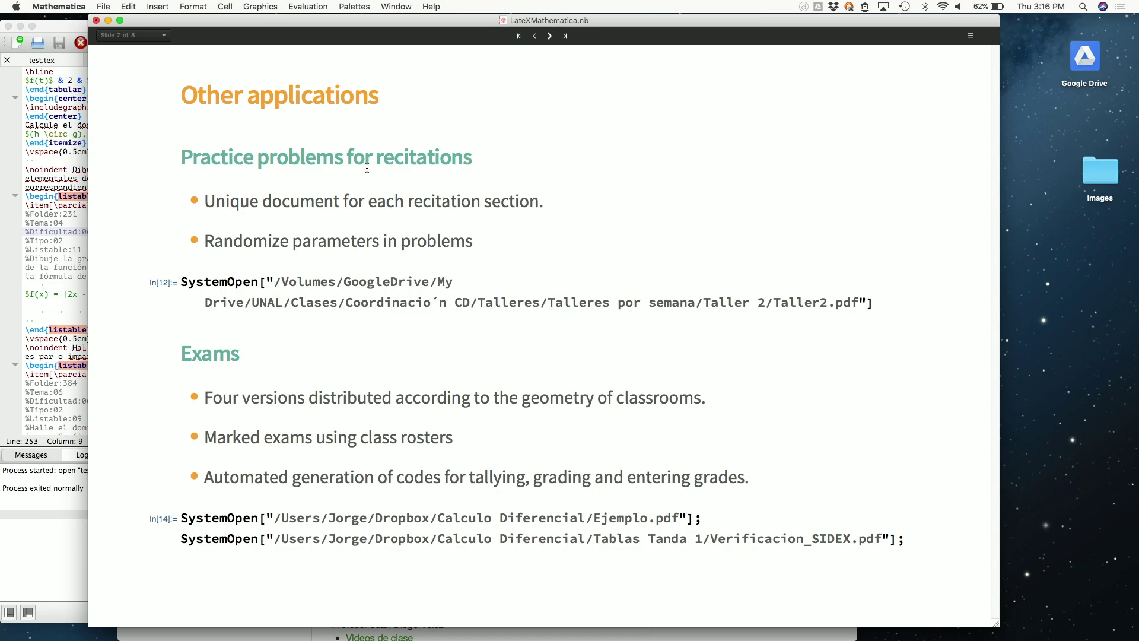
{"action": "key", "text": "shift+Return"}
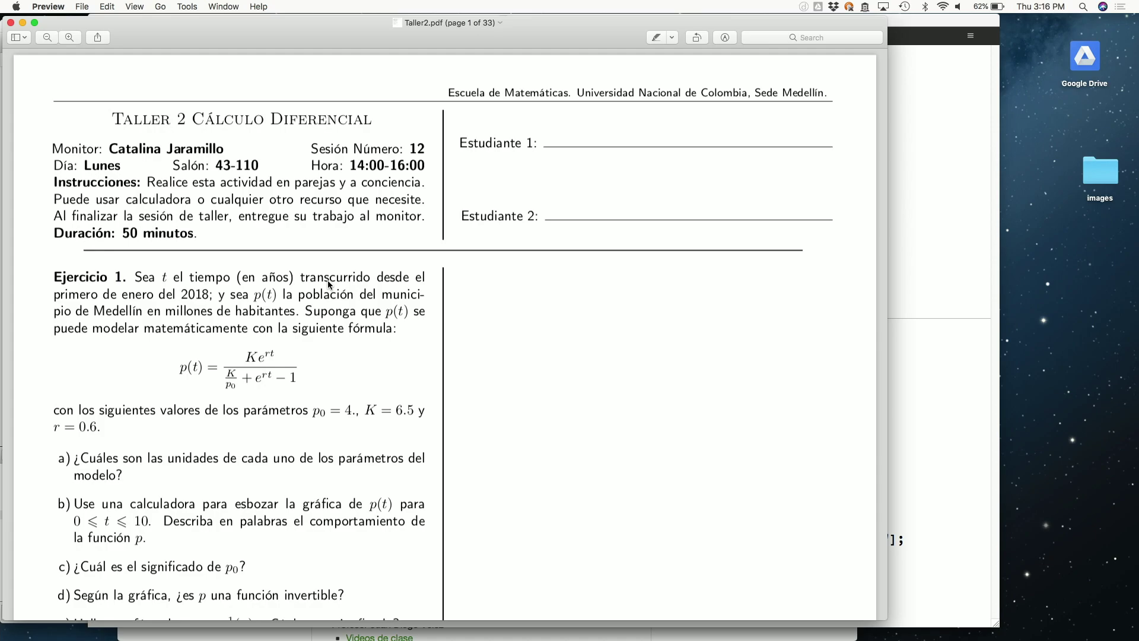
Step: On Taller2.pdf's first sheet, mark session number 12, the monitor's first name, and parameters p0 and K
{"action": "scroll", "coordinate": [353, 177], "scroll_direction": "down", "scroll_amount": 20}
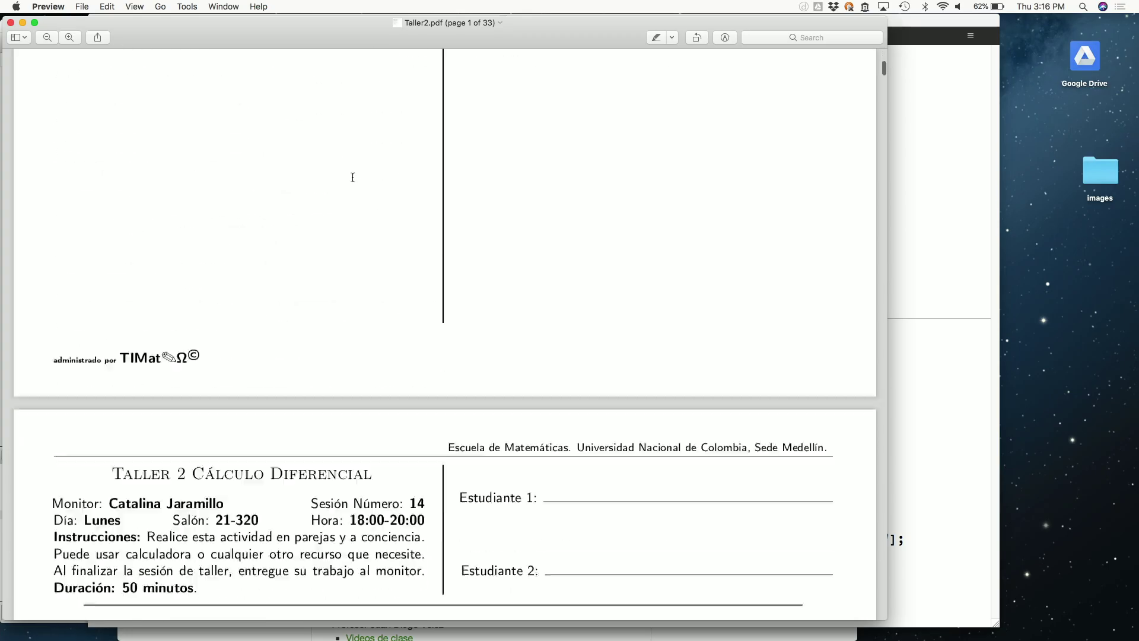
{"action": "scroll", "coordinate": [353, 177], "scroll_direction": "up", "scroll_amount": 20}
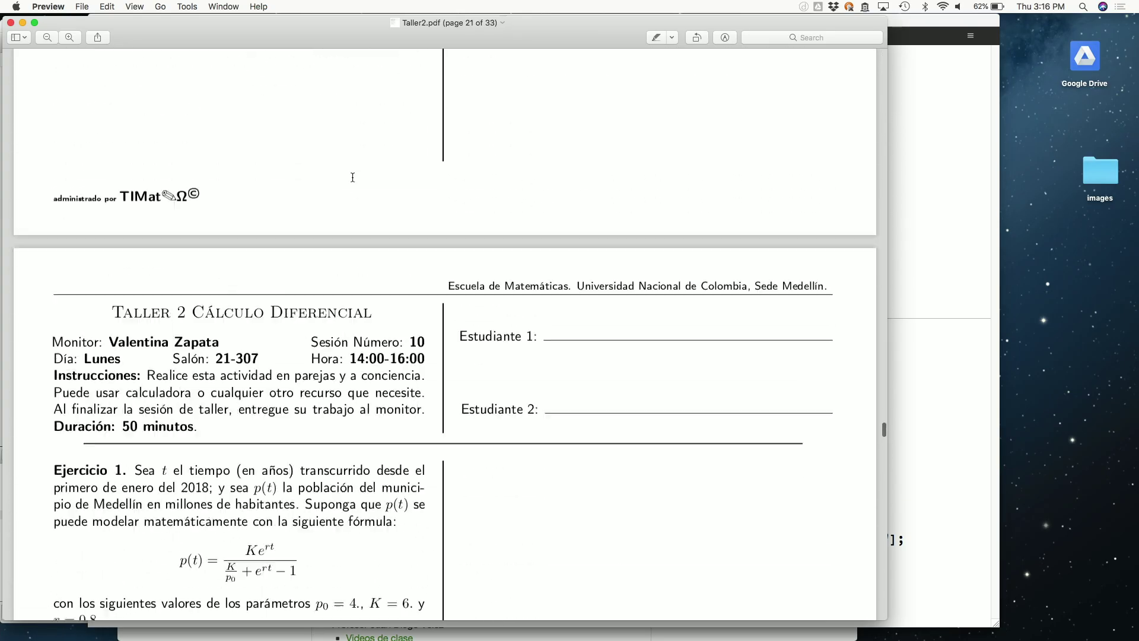
{"action": "scroll", "coordinate": [368, 166], "scroll_direction": "down", "scroll_amount": 3}
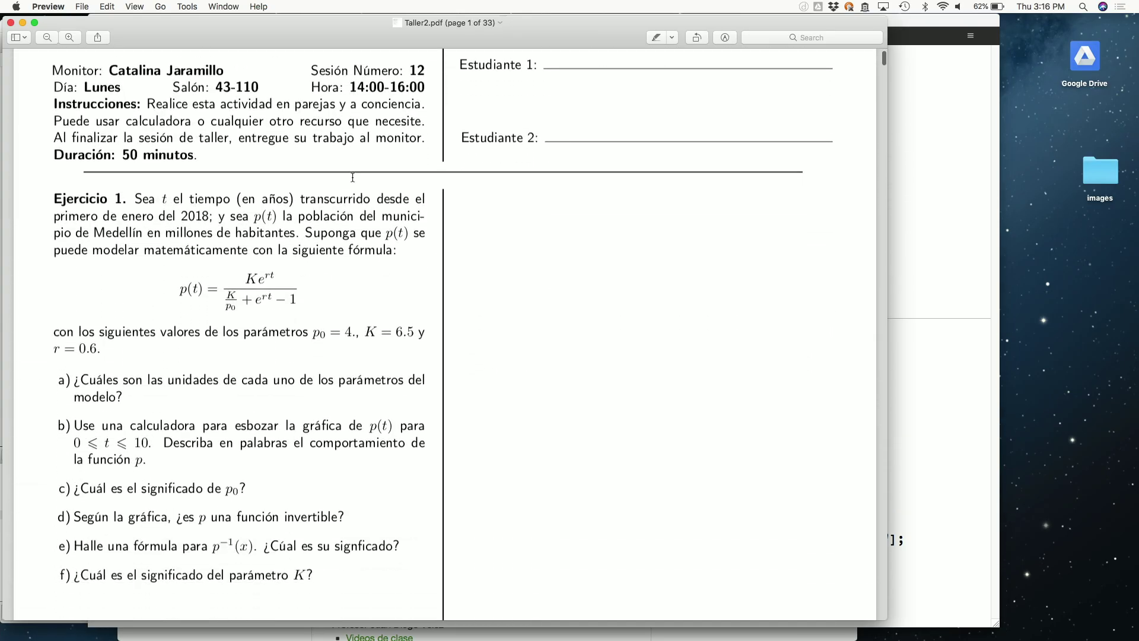
{"action": "scroll", "coordinate": [404, 148], "scroll_direction": "up", "scroll_amount": 2}
{"action": "double_click", "coordinate": [416, 139]}
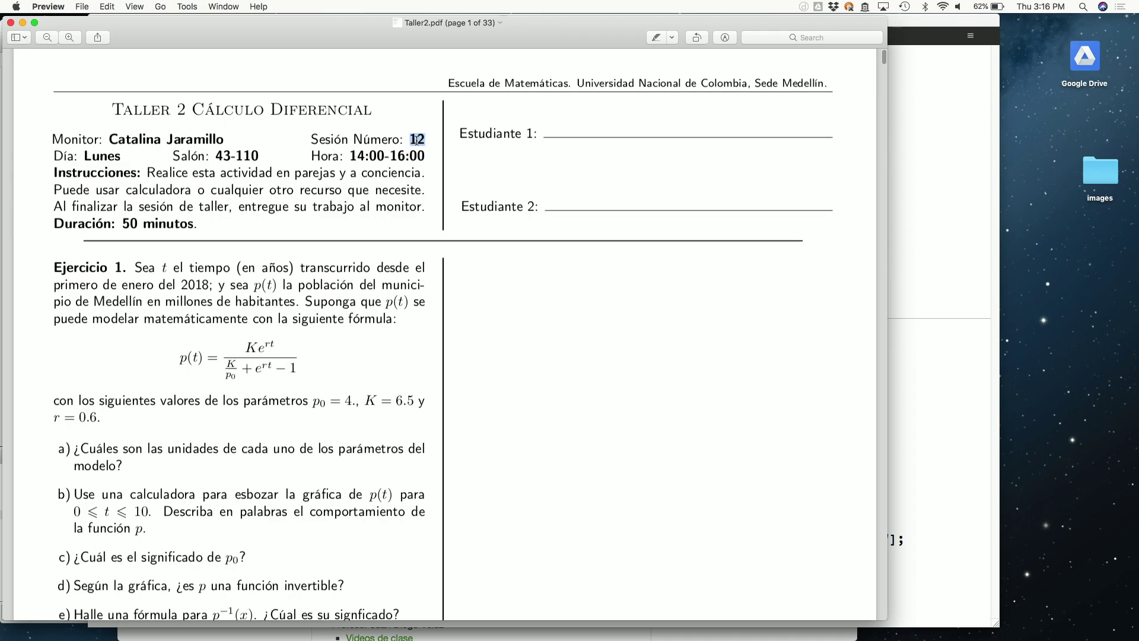
{"action": "double_click", "coordinate": [146, 139]}
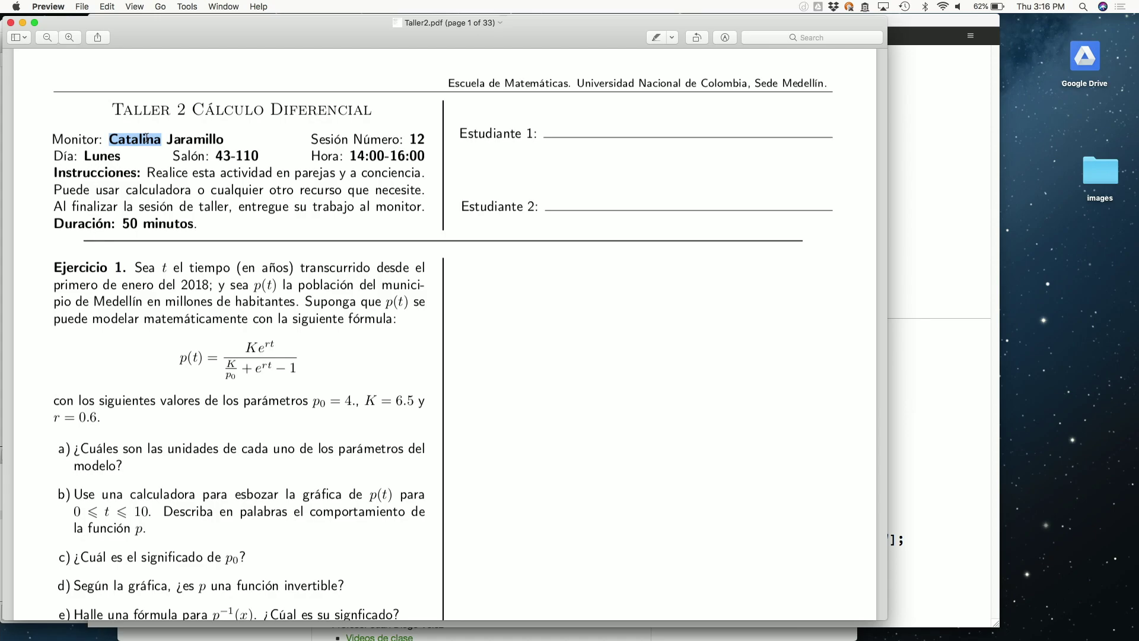
{"action": "scroll", "coordinate": [329, 315], "scroll_direction": "down", "scroll_amount": 5}
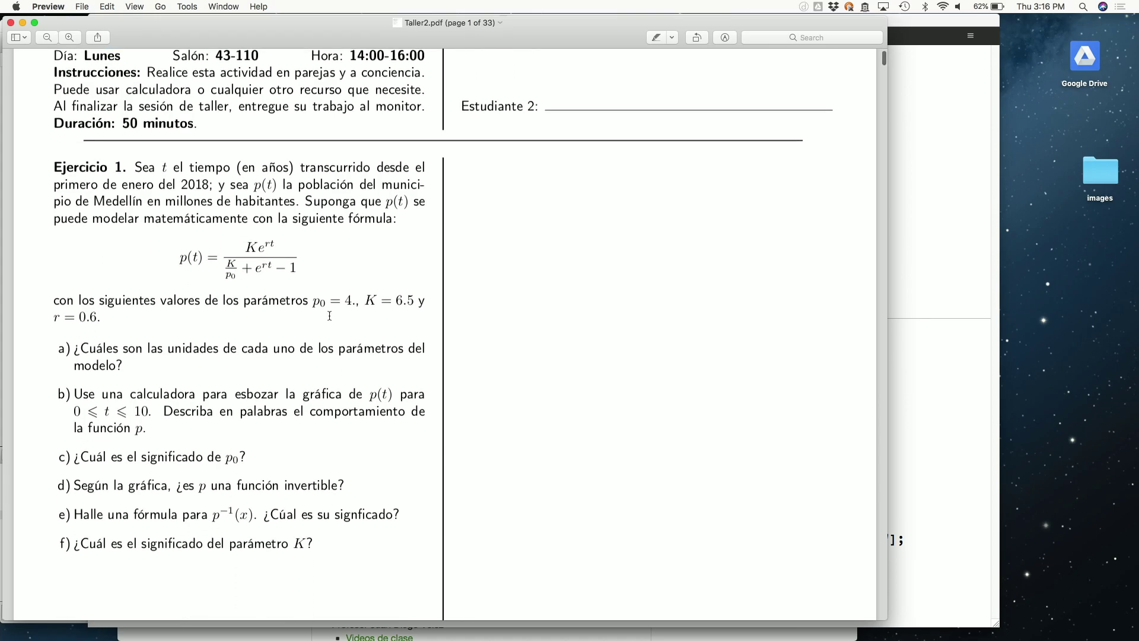
{"action": "left_click_drag", "start_coordinate": [320, 301], "coordinate": [408, 307]}
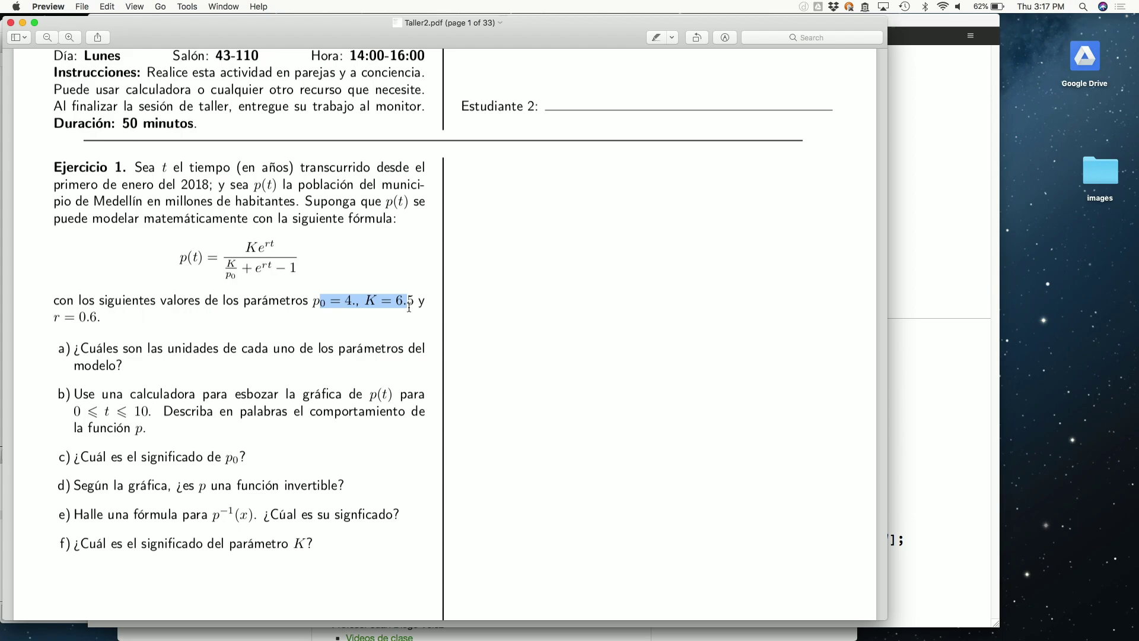
Step: Compare against page 2 by marking the monitor's surname there, then close Taller2.pdf
{"action": "scroll", "coordinate": [409, 307], "scroll_direction": "down", "scroll_amount": 15}
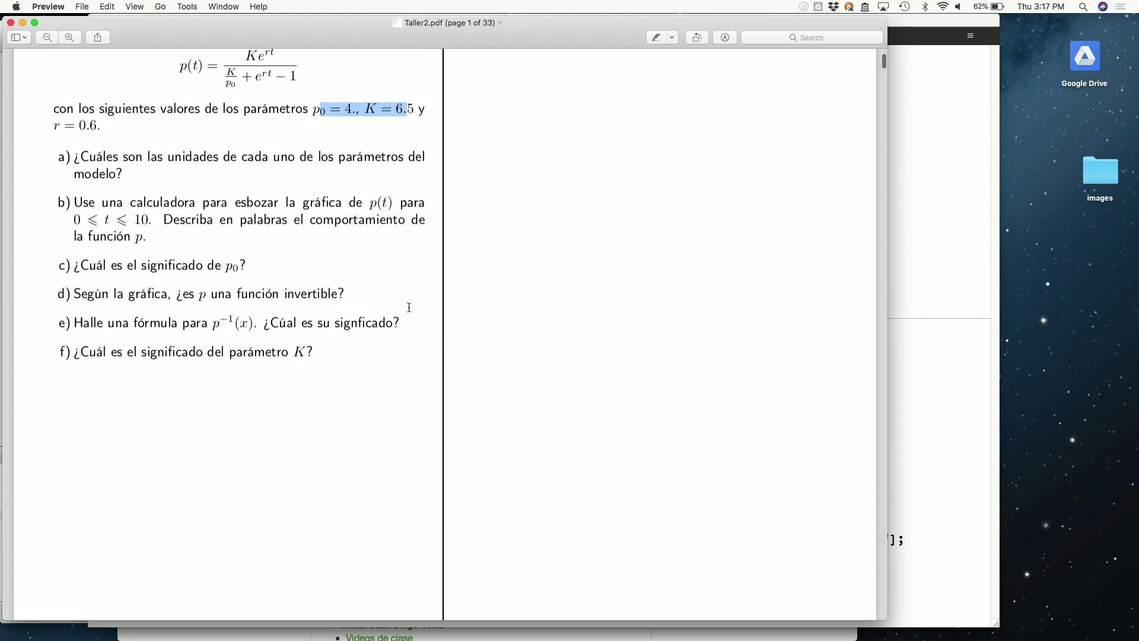
{"action": "scroll", "coordinate": [410, 307], "scroll_direction": "up", "scroll_amount": 5}
{"action": "scroll", "coordinate": [409, 307], "scroll_direction": "up", "scroll_amount": 10}
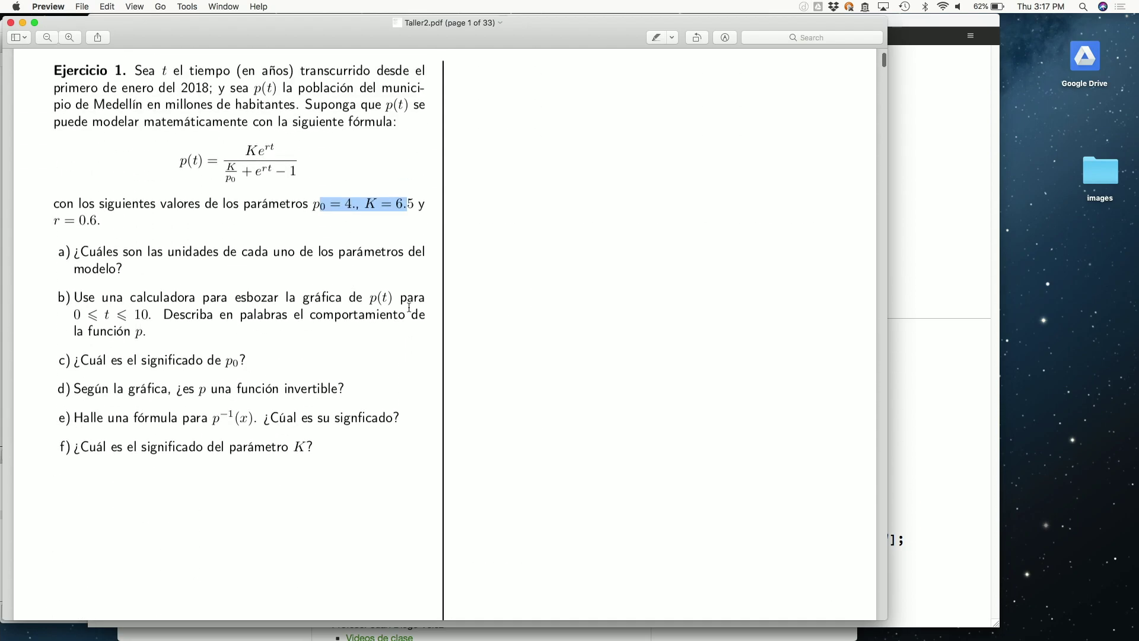
{"action": "scroll", "coordinate": [420, 292], "scroll_direction": "down", "scroll_amount": 15}
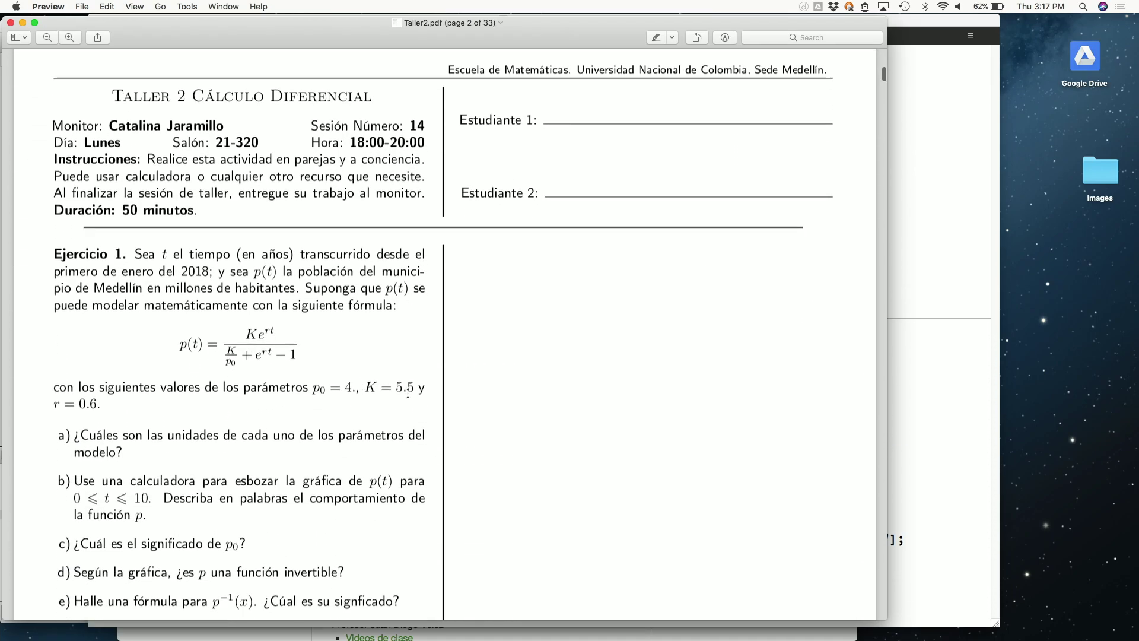
{"action": "scroll", "coordinate": [408, 394], "scroll_direction": "down", "scroll_amount": 3}
{"action": "scroll", "coordinate": [268, 245], "scroll_direction": "up", "scroll_amount": 5}
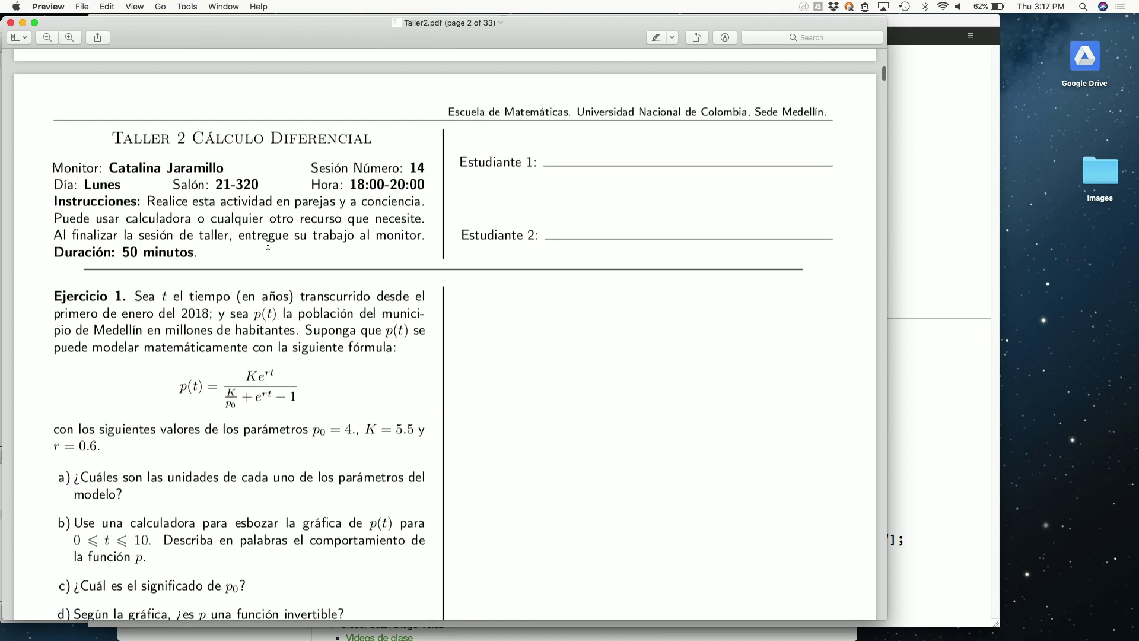
{"action": "double_click", "coordinate": [196, 171]}
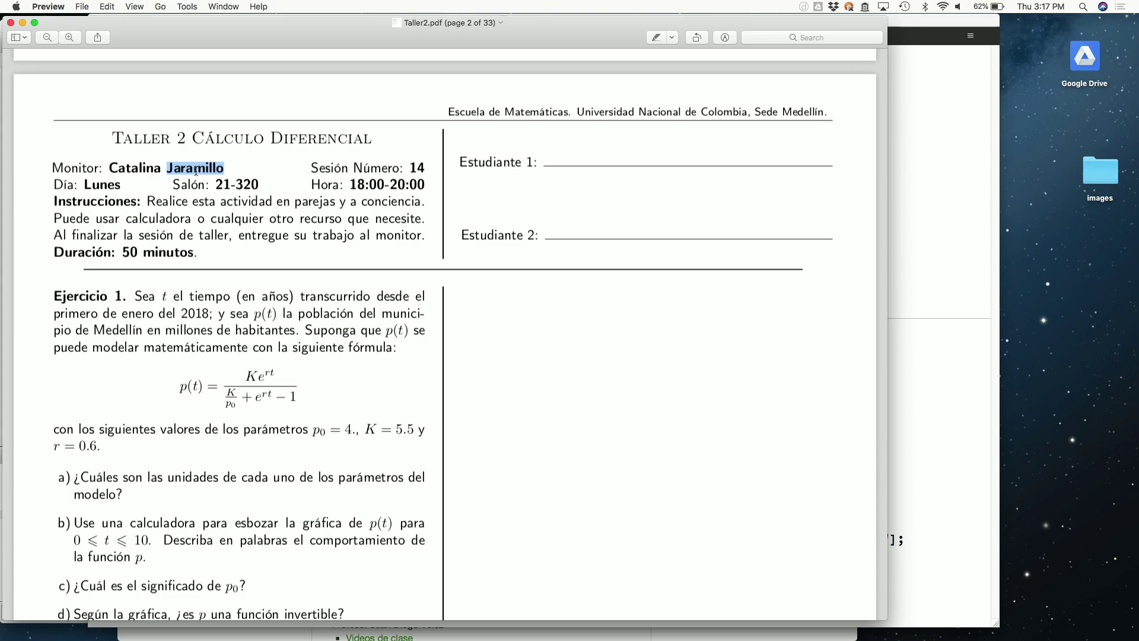
{"action": "left_click", "coordinate": [10, 24]}
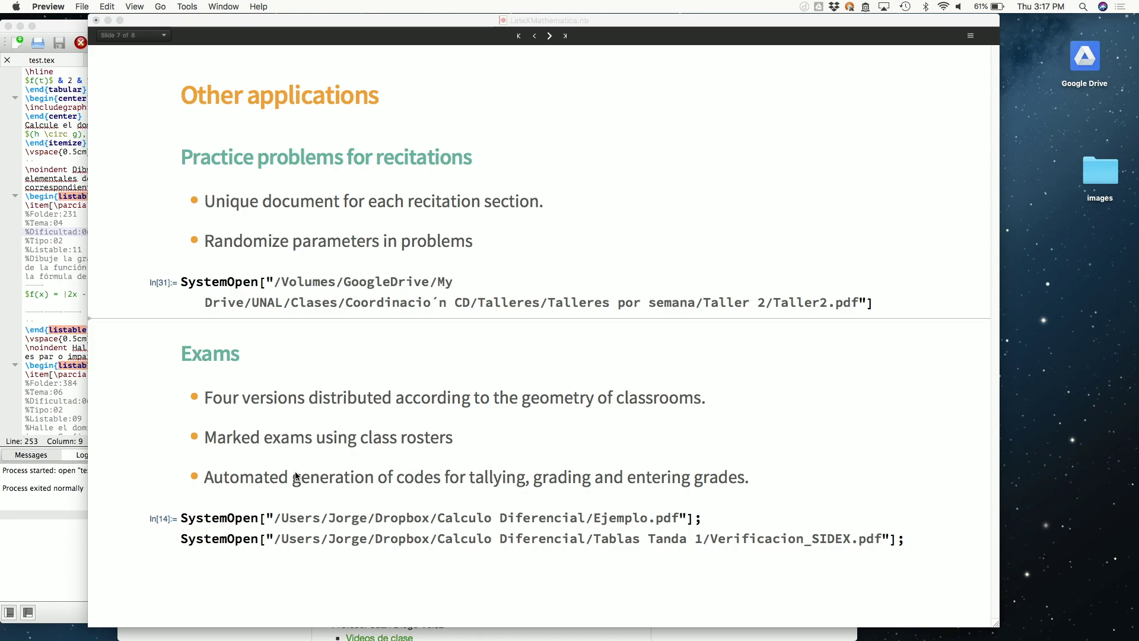
Step: Run the In[14] SystemOpen cell, look through the Verificacion_SIDEX.pdf seating chart, then bring Ejemplo.pdf forward
{"action": "left_click", "coordinate": [225, 521]}
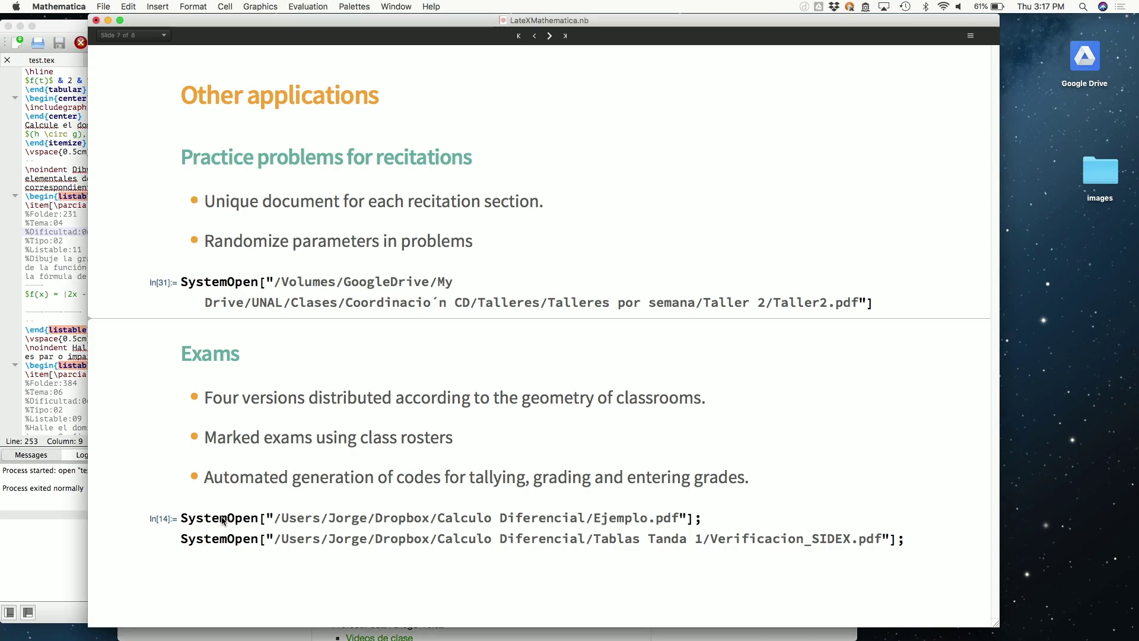
{"action": "left_click", "coordinate": [198, 518]}
{"action": "key", "text": "shift+Return"}
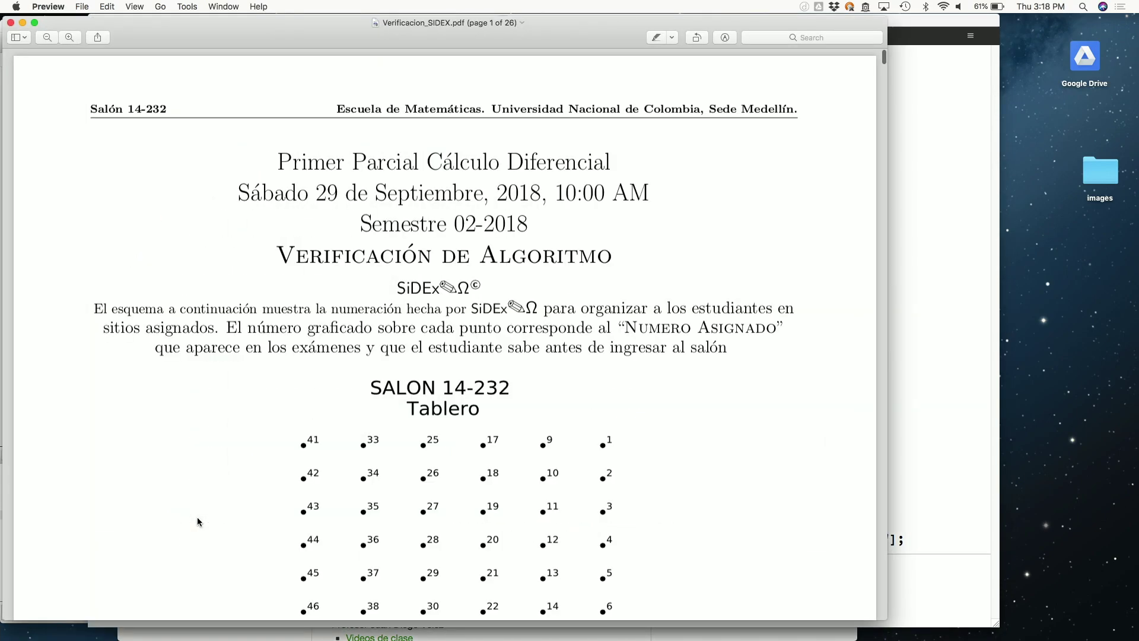
{"action": "key", "text": "ctrl+Up"}
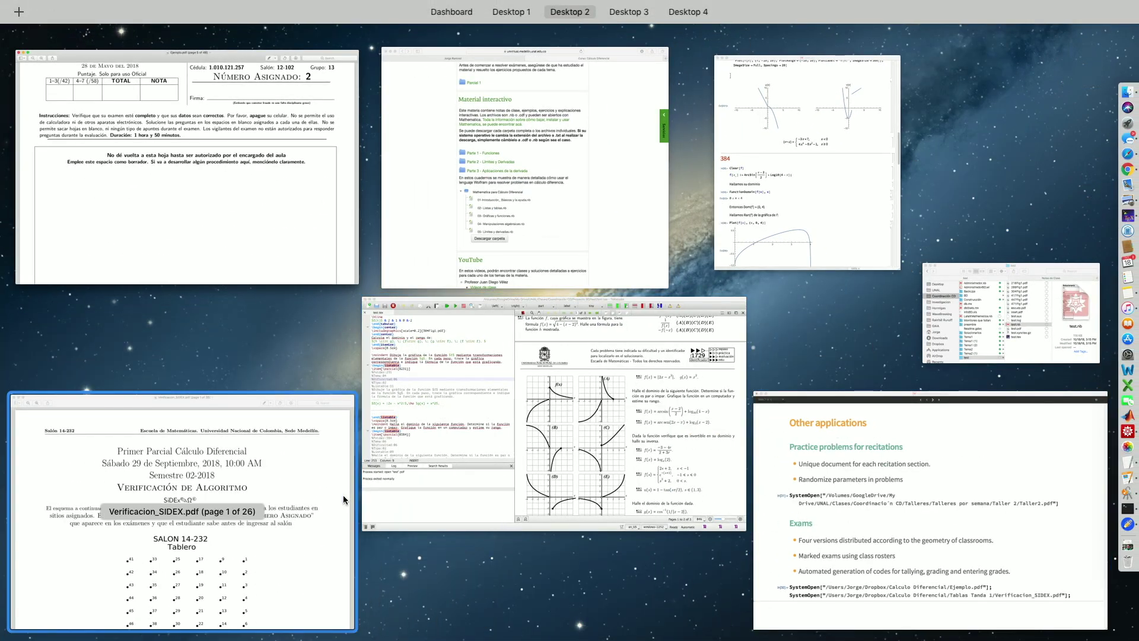
{"action": "left_click", "coordinate": [225, 522]}
{"action": "scroll", "coordinate": [368, 348], "scroll_direction": "down", "scroll_amount": 4}
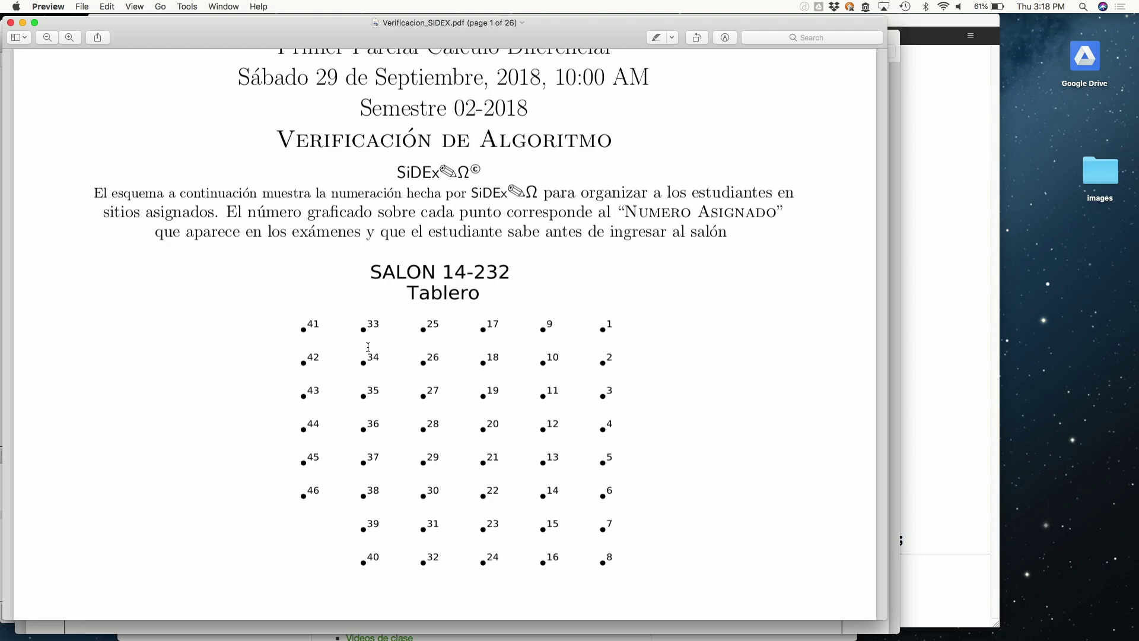
{"action": "key", "text": "ctrl+Up"}
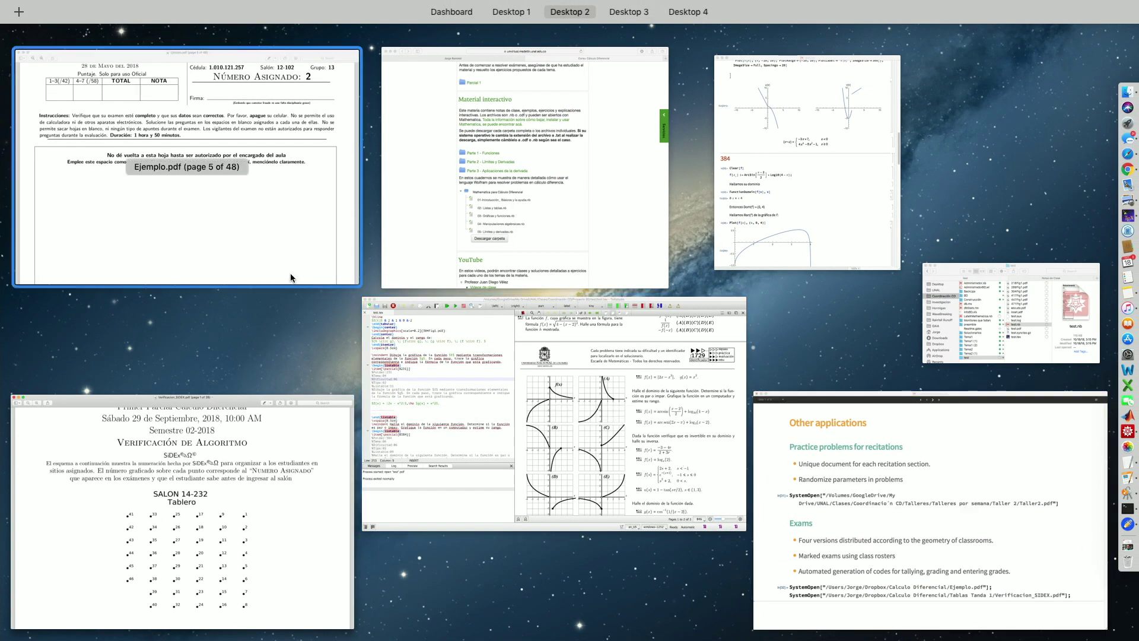
{"action": "left_click", "coordinate": [207, 236]}
Step: Review Ejemplo.pdf's cover and first question page, highlighting the Nombre label and the A-9 version code
{"action": "scroll", "coordinate": [392, 221], "scroll_direction": "up", "scroll_amount": 20}
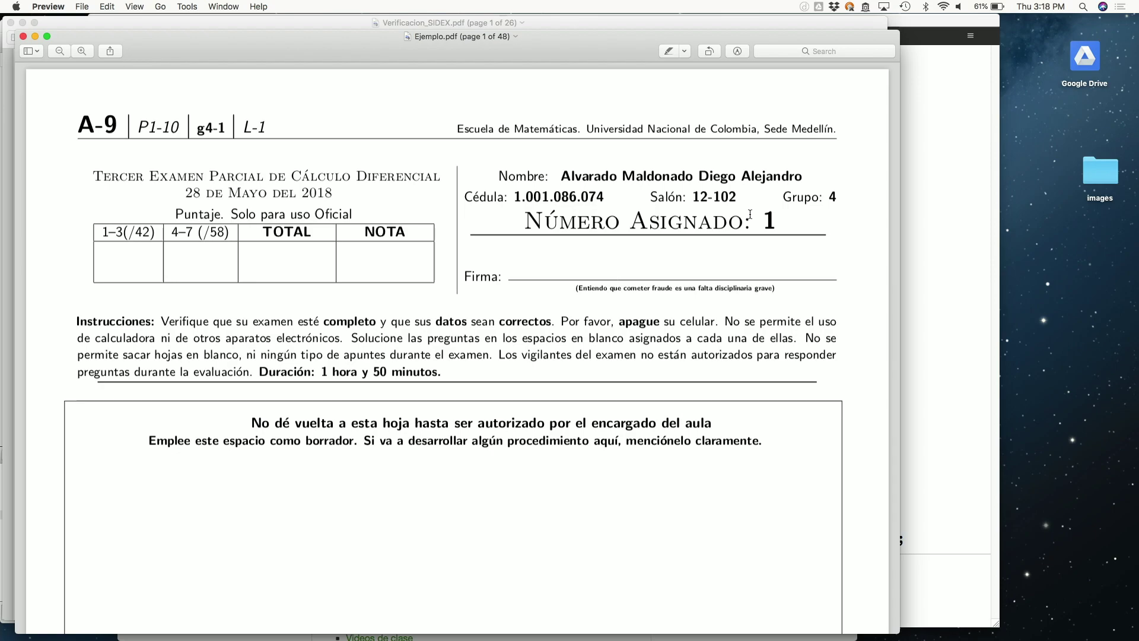
{"action": "left_click_drag", "start_coordinate": [557, 178], "coordinate": [789, 169]}
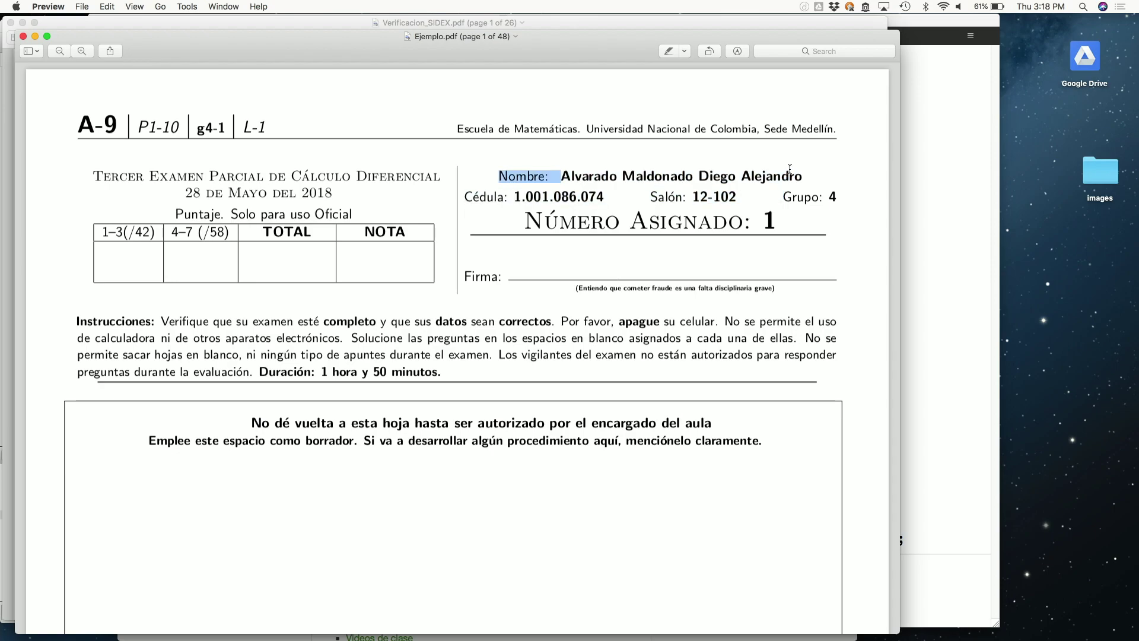
{"action": "left_click", "coordinate": [540, 214]}
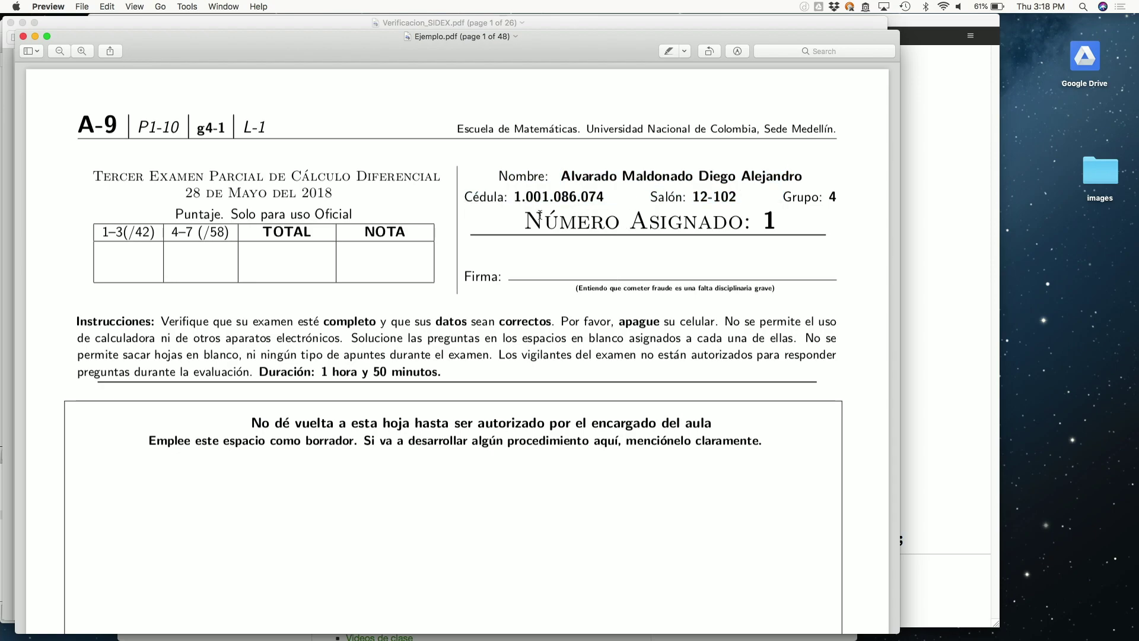
{"action": "scroll", "coordinate": [589, 203], "scroll_direction": "down", "scroll_amount": 1}
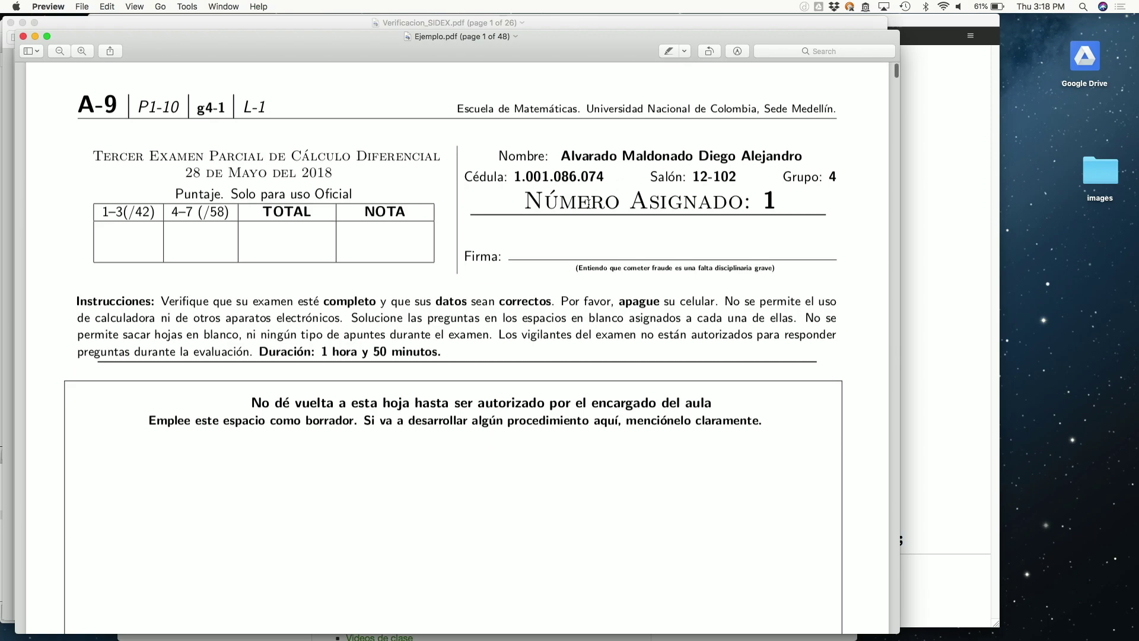
{"action": "scroll", "coordinate": [589, 204], "scroll_direction": "down", "scroll_amount": 15}
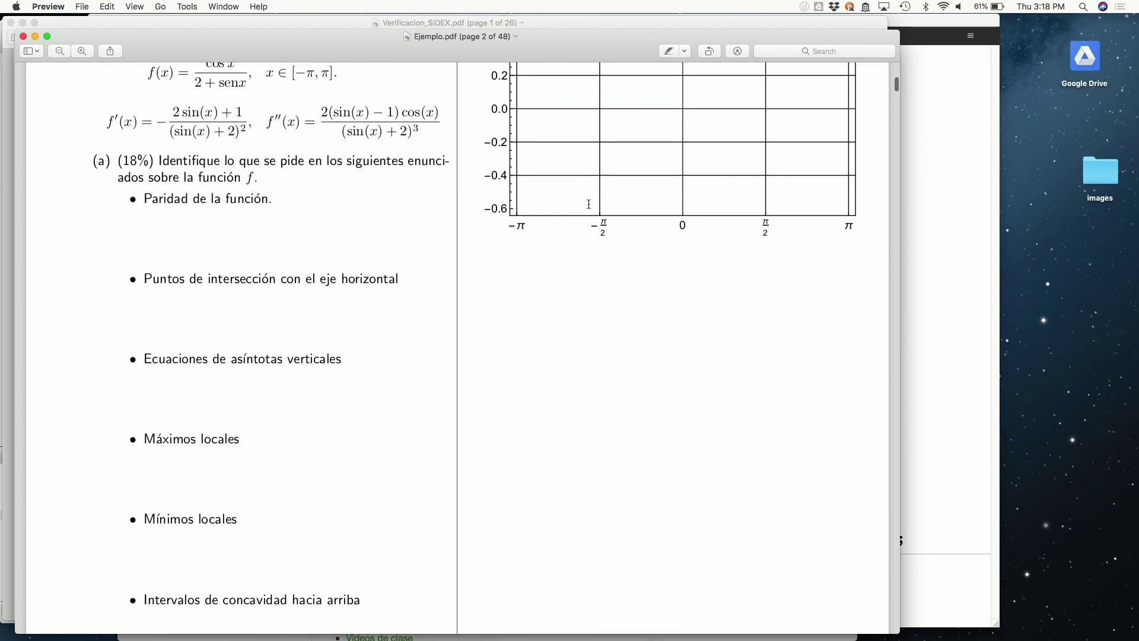
{"action": "scroll", "coordinate": [588, 204], "scroll_direction": "up", "scroll_amount": 5}
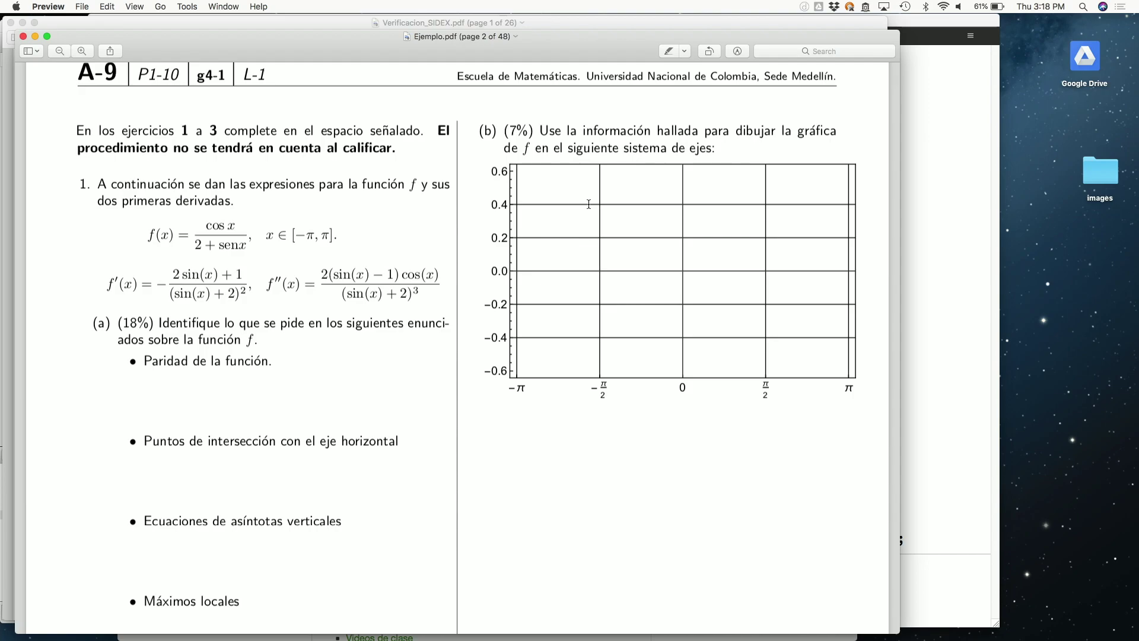
{"action": "scroll", "coordinate": [588, 204], "scroll_direction": "up", "scroll_amount": 10}
{"action": "scroll", "coordinate": [588, 203], "scroll_direction": "down", "scroll_amount": 9}
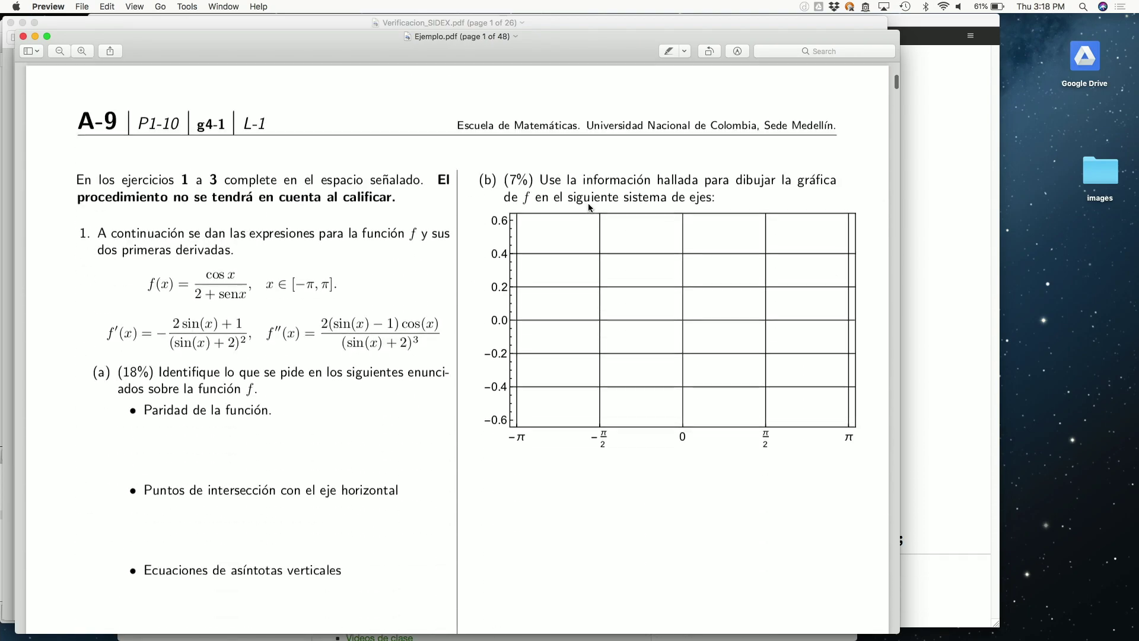
{"action": "scroll", "coordinate": [589, 203], "scroll_direction": "up", "scroll_amount": 2}
{"action": "left_click_drag", "start_coordinate": [77, 194], "coordinate": [116, 197]}
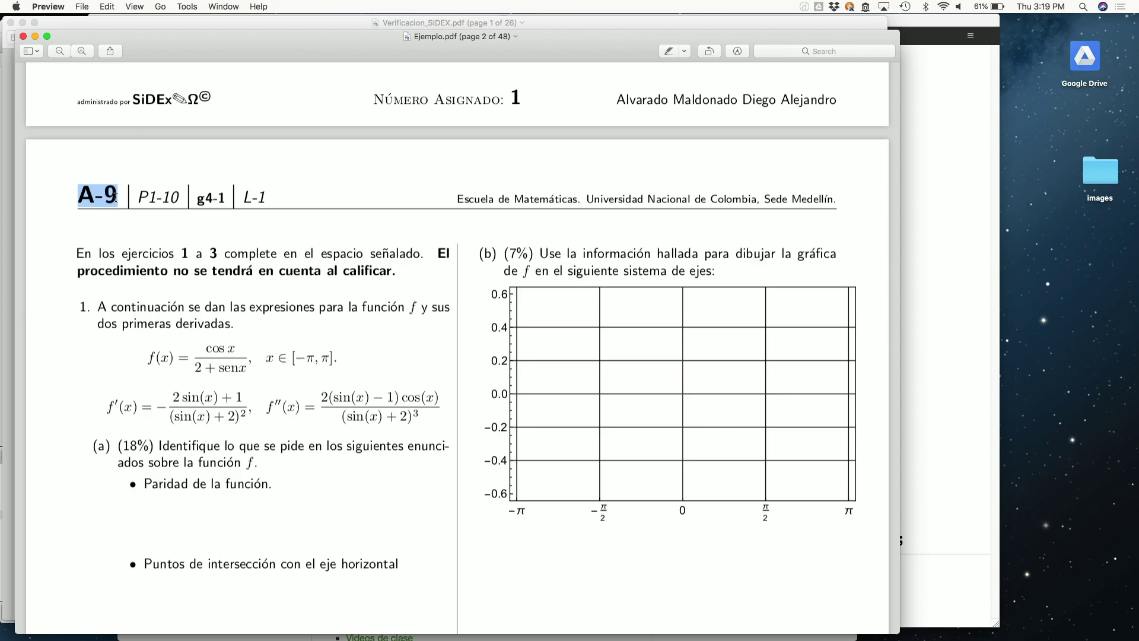
{"action": "scroll", "coordinate": [115, 198], "scroll_direction": "up", "scroll_amount": 10}
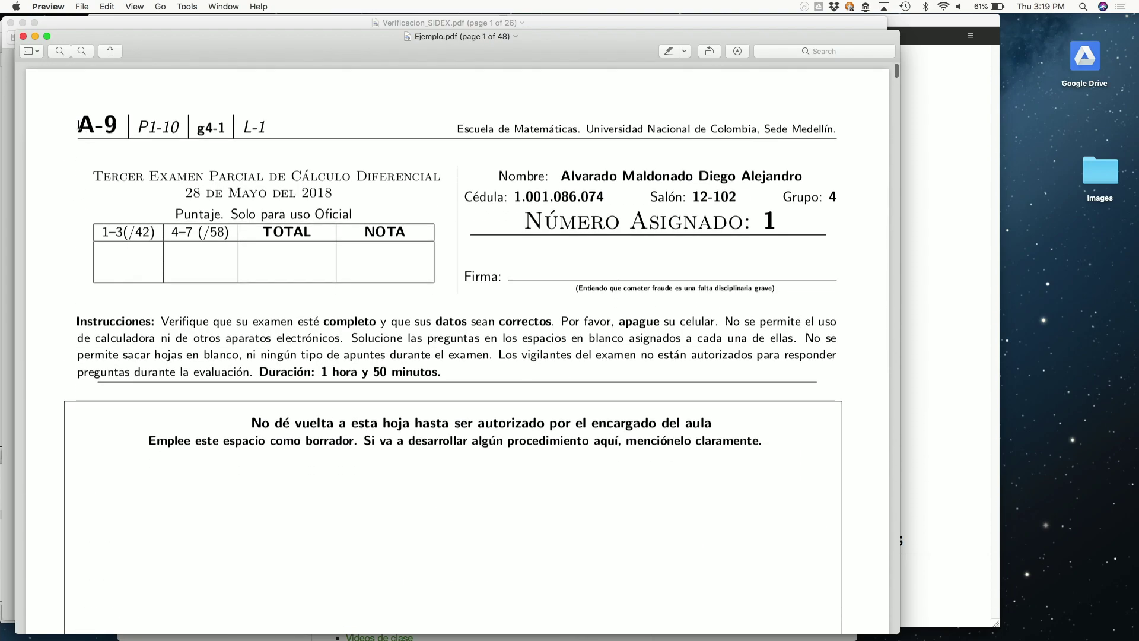
Step: Highlight the exam's version and group header codes, move the window aside, and close Ejemplo.pdf
{"action": "left_click_drag", "start_coordinate": [79, 126], "coordinate": [282, 128]}
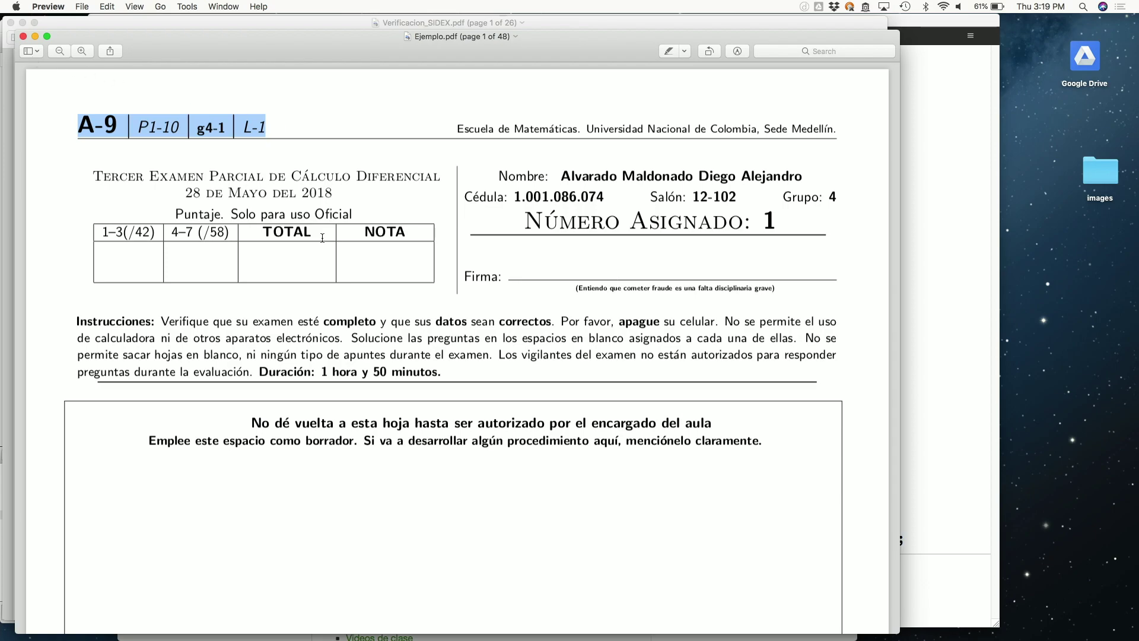
{"action": "scroll", "coordinate": [320, 236], "scroll_direction": "down", "scroll_amount": 5}
{"action": "scroll", "coordinate": [297, 222], "scroll_direction": "up", "scroll_amount": 5}
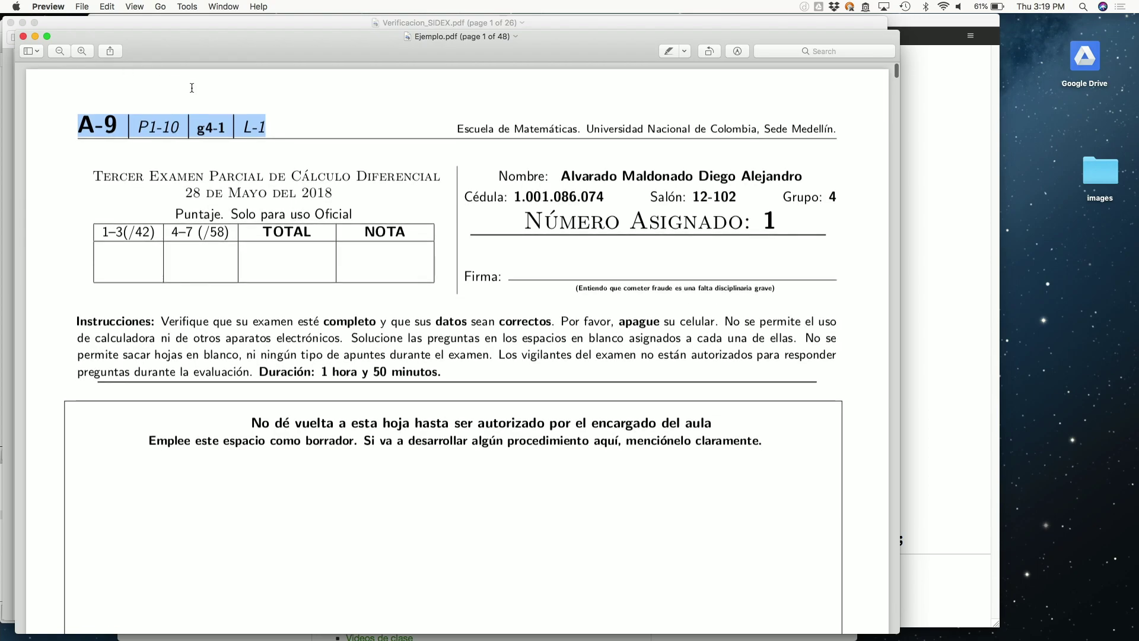
{"action": "left_click_drag", "start_coordinate": [166, 36], "coordinate": [199, 59]}
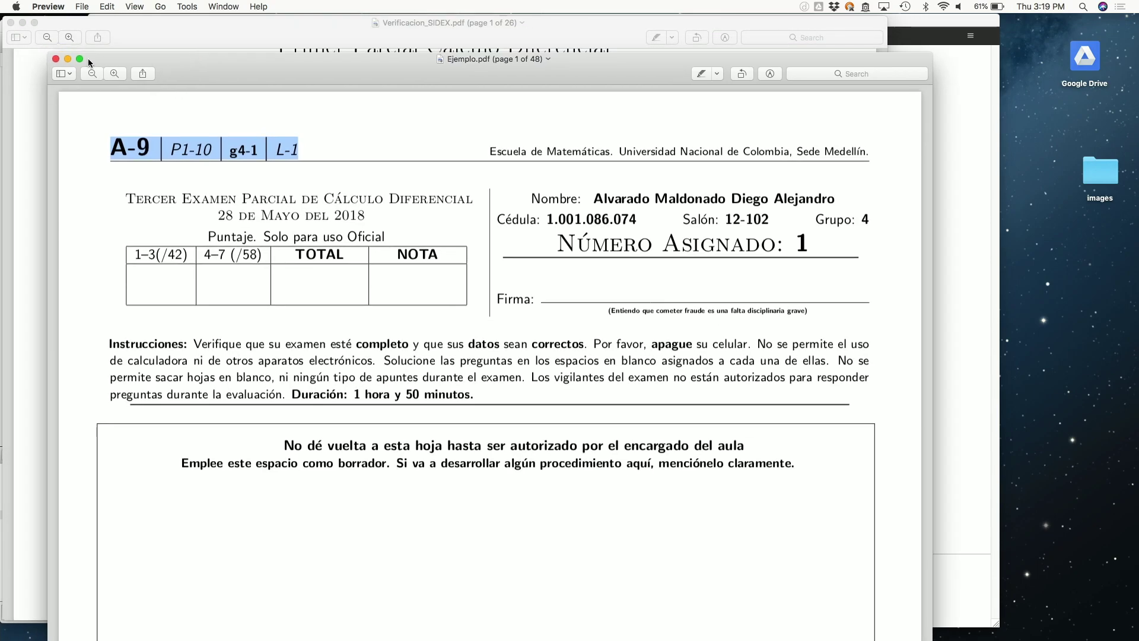
{"action": "left_click", "coordinate": [56, 59]}
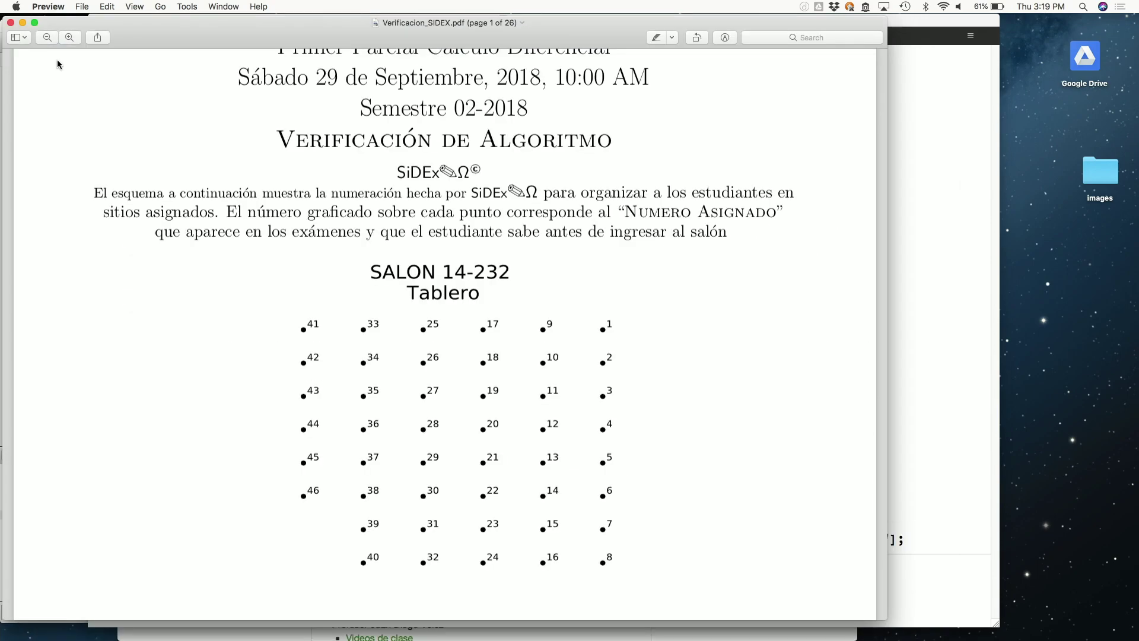
Step: Close the seating-chart PDF, go to the last slide and evaluate the Grid cell to build the query form
{"action": "left_click", "coordinate": [10, 24]}
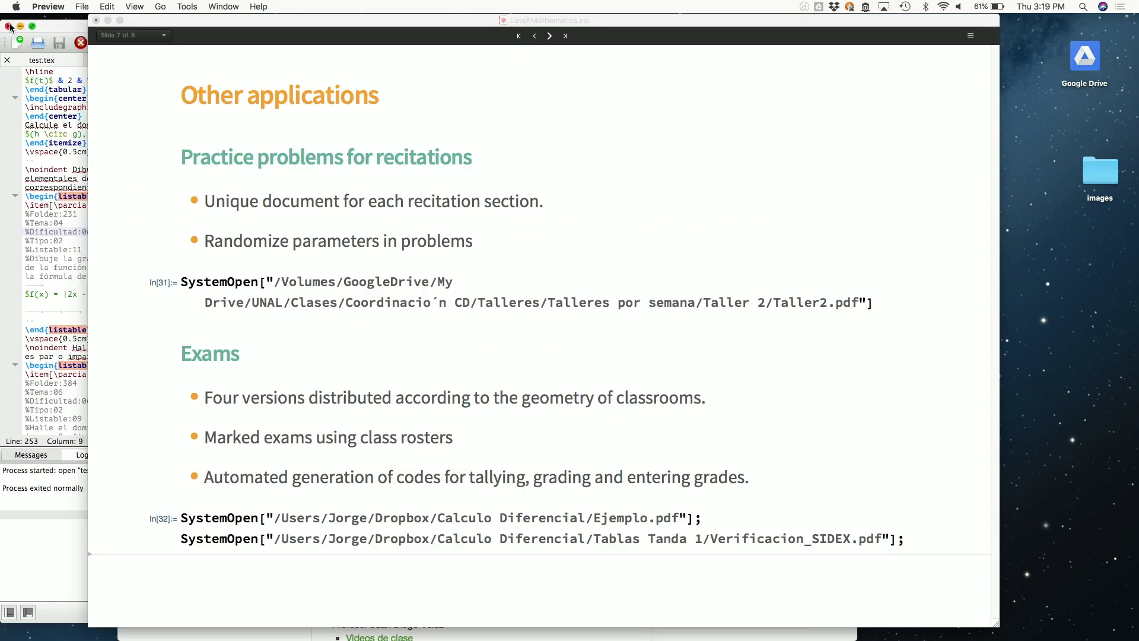
{"action": "left_click", "coordinate": [550, 37]}
{"action": "left_click", "coordinate": [551, 38]}
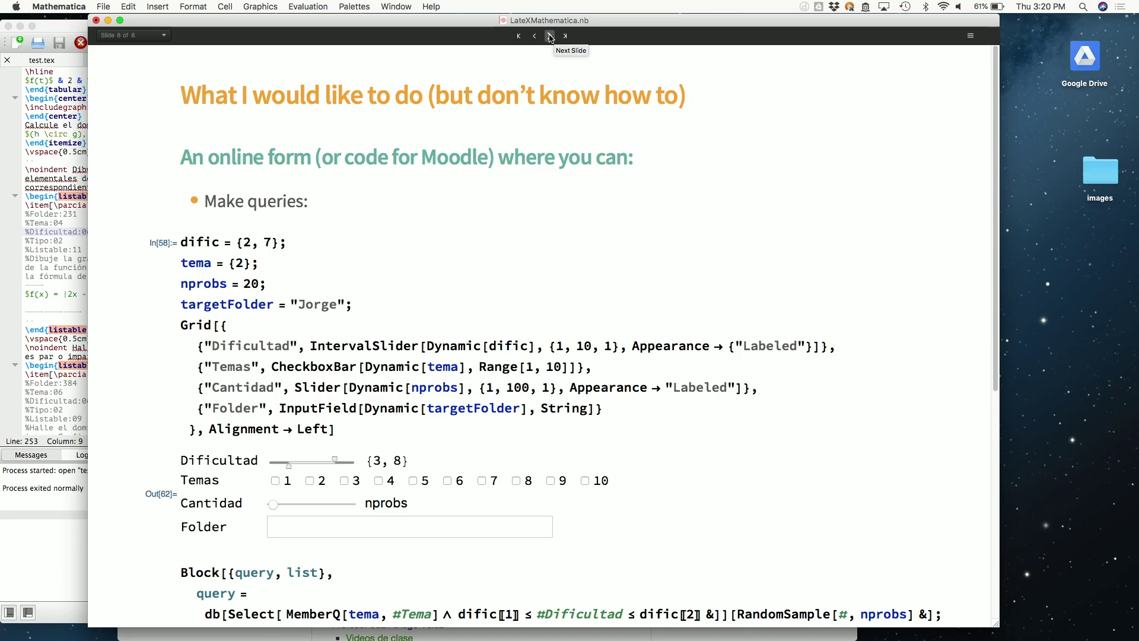
{"action": "scroll", "coordinate": [215, 153], "scroll_direction": "down", "scroll_amount": 5}
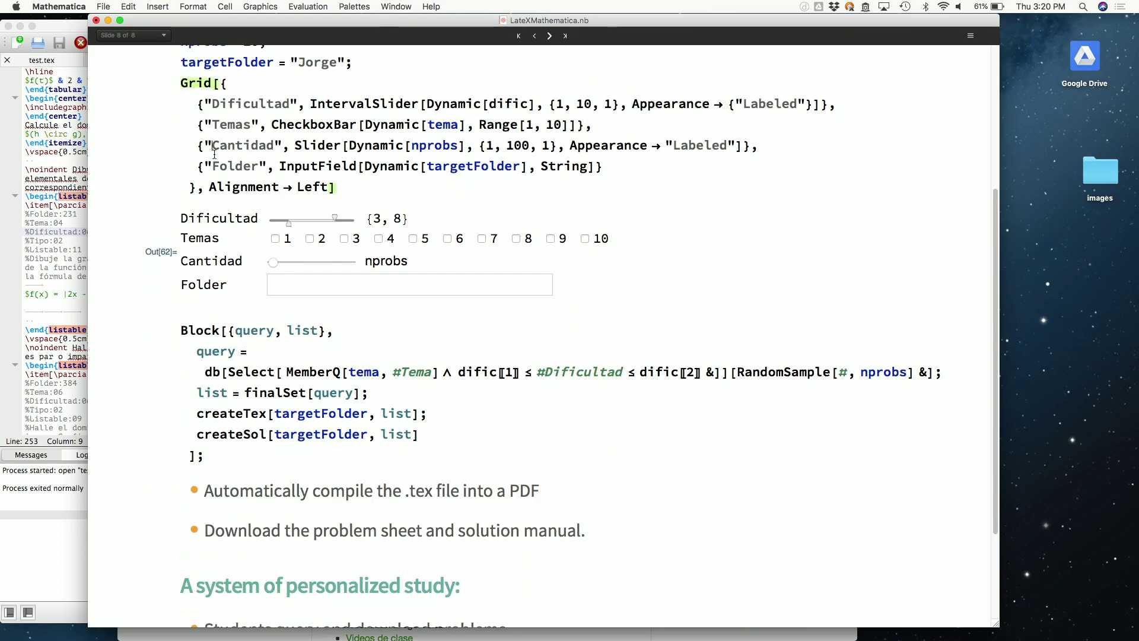
{"action": "key", "text": "shift+Return"}
{"action": "scroll", "coordinate": [270, 191], "scroll_direction": "down", "scroll_amount": 1}
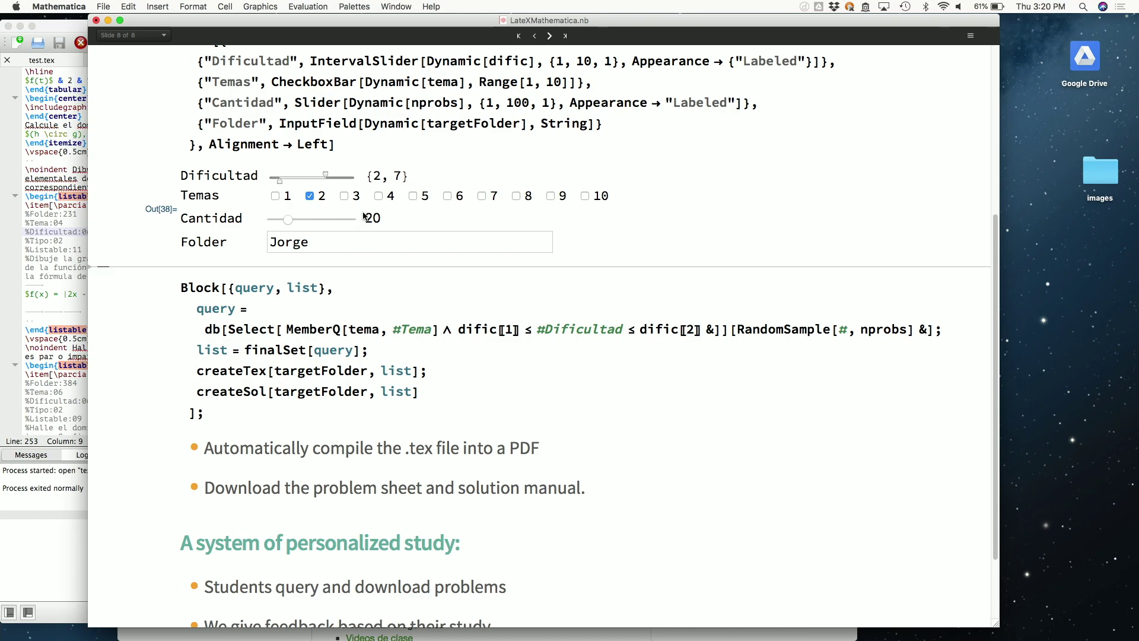
Step: Set the form to 34 problems, minimum difficulty 3, and add topics 5 and 6
{"action": "mouse_move", "coordinate": [288, 224]}
{"action": "left_mouse_down"}
{"action": "mouse_move", "coordinate": [338, 221]}
{"action": "mouse_move", "coordinate": [299, 221]}
{"action": "left_mouse_up"}
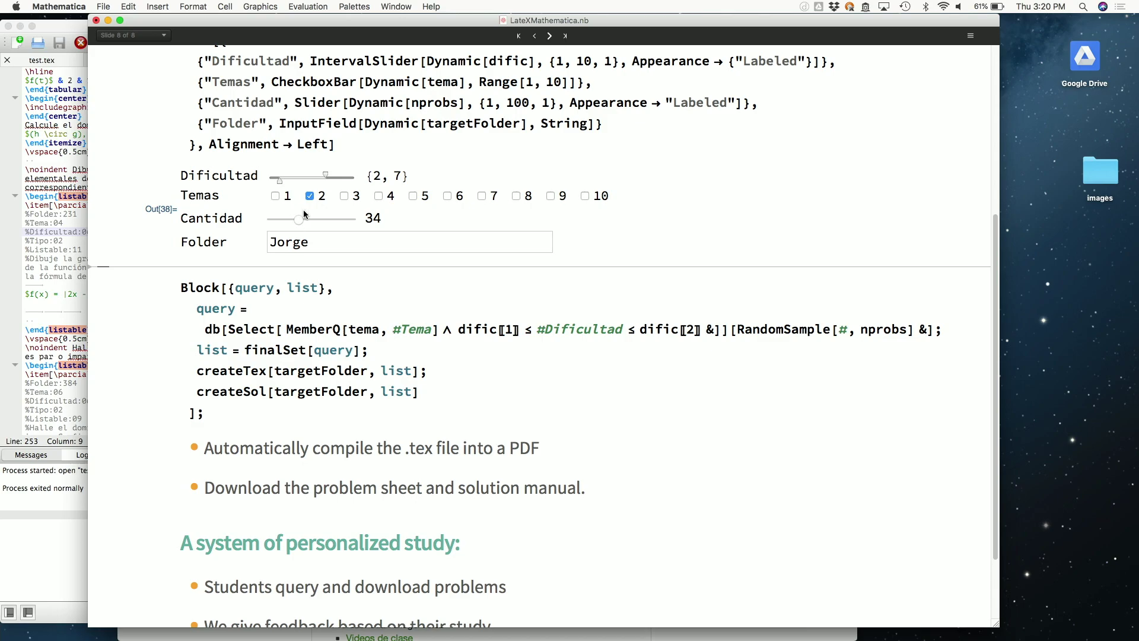
{"action": "left_click_drag", "start_coordinate": [278, 181], "coordinate": [286, 181]}
{"action": "left_click", "coordinate": [413, 197]}
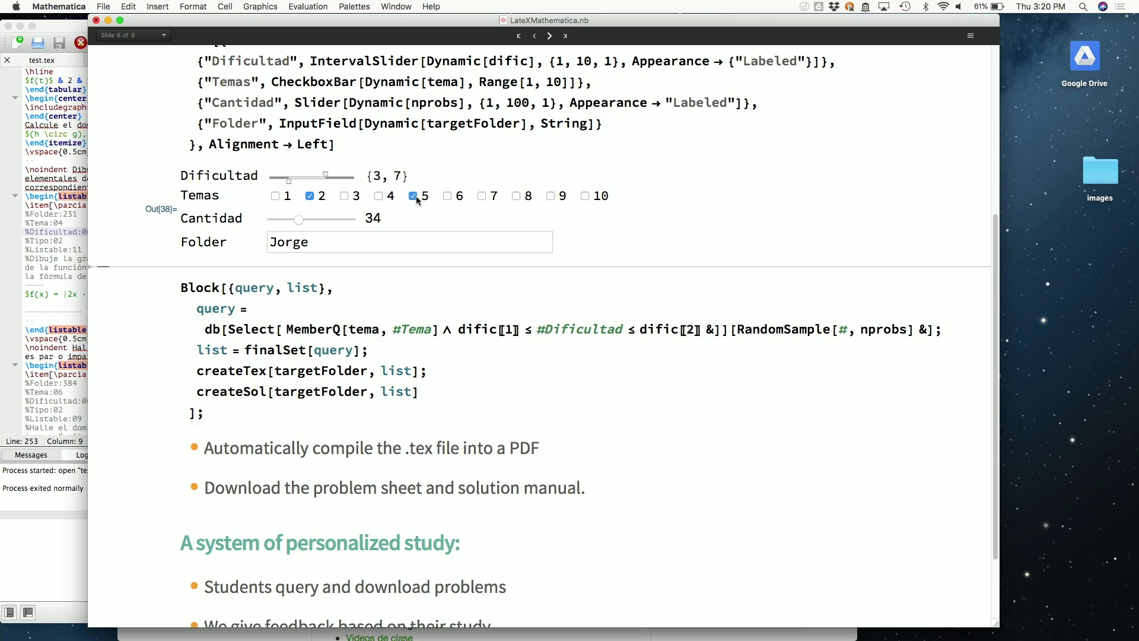
{"action": "left_click", "coordinate": [447, 196]}
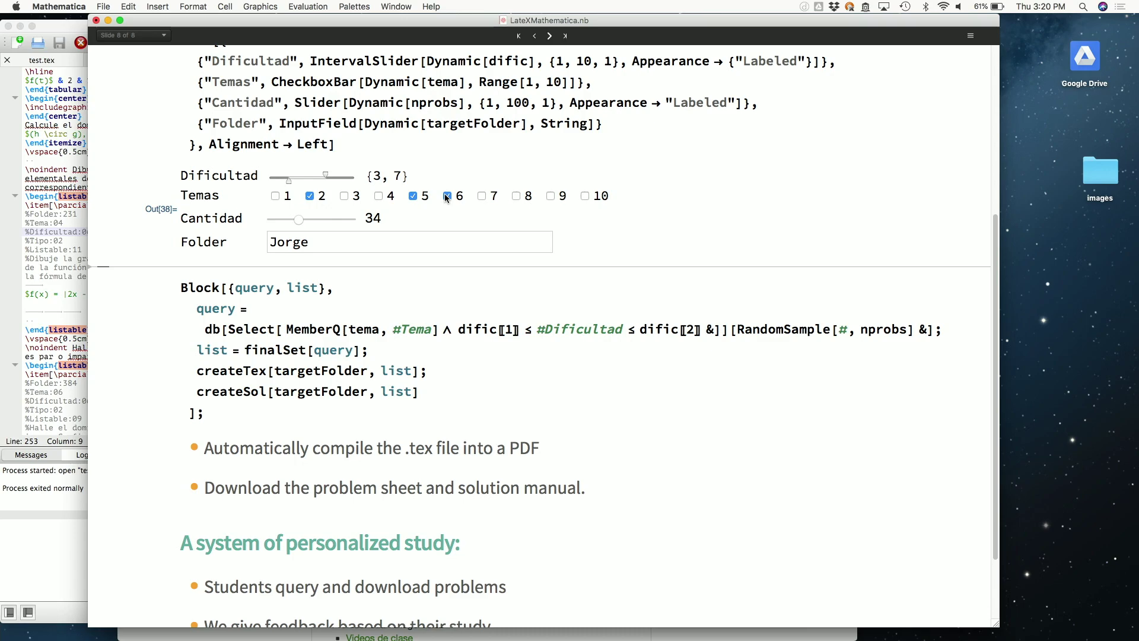
{"action": "left_click", "coordinate": [303, 246]}
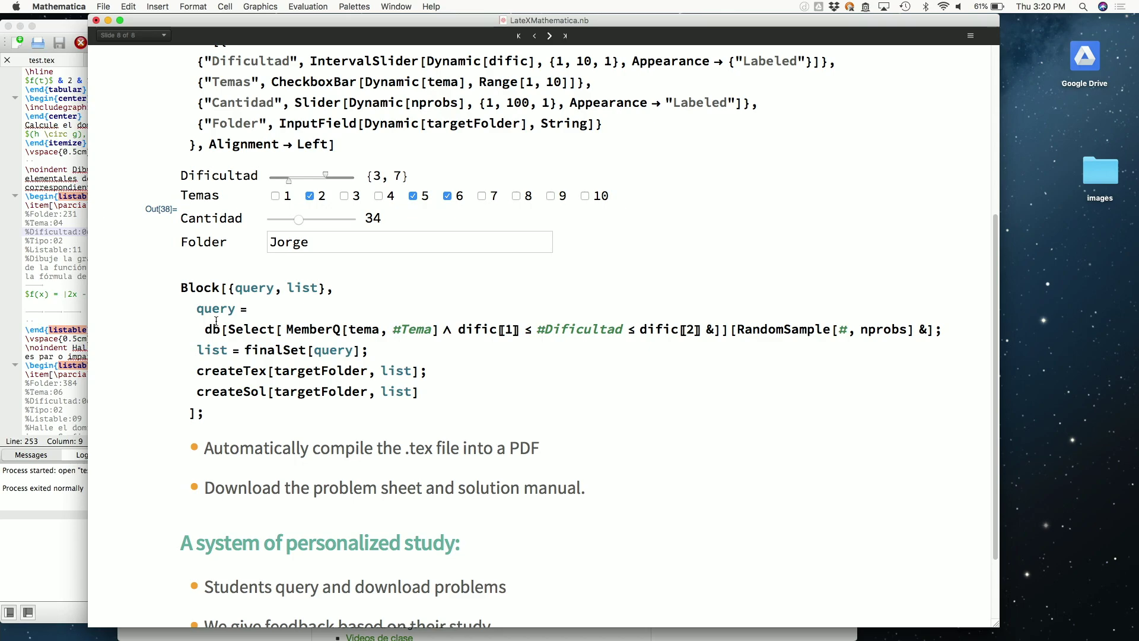
{"action": "left_click", "coordinate": [217, 288]}
Step: Run the Block query code and dismiss the missing-folder error it raises
{"action": "key", "text": "shift+Return"}
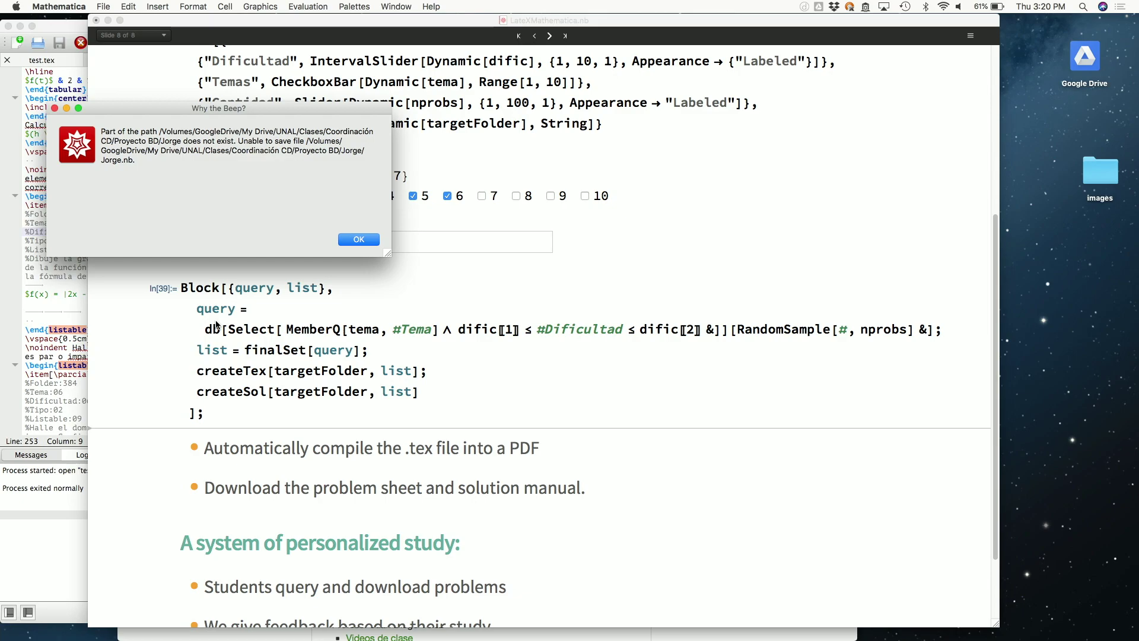
{"action": "left_click", "coordinate": [351, 240]}
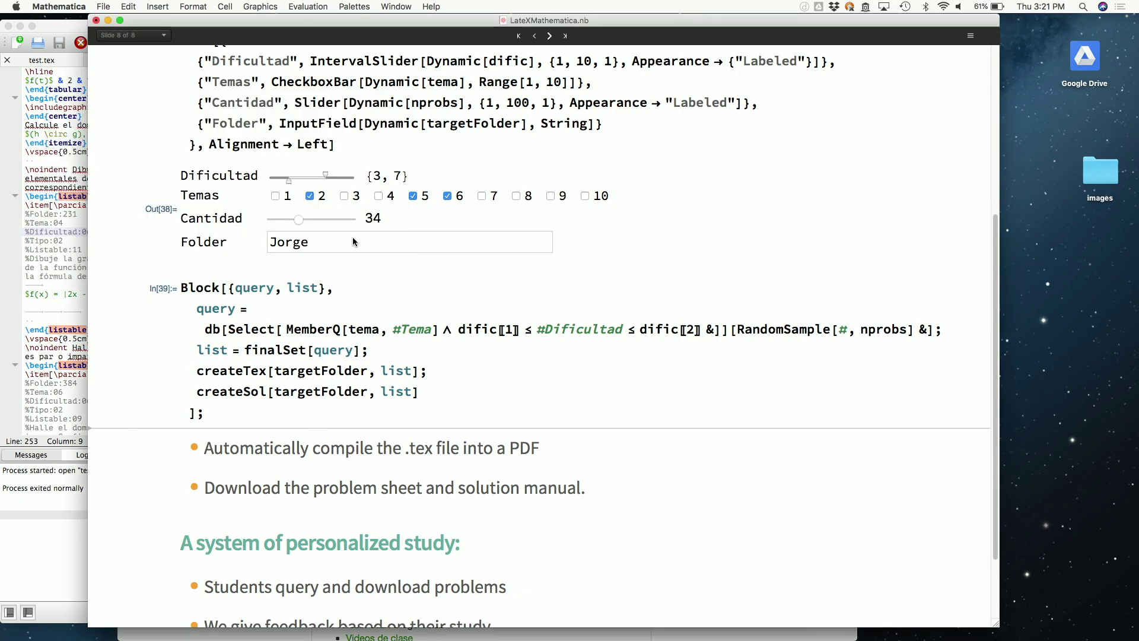
{"action": "key", "text": "ctrl+Up"}
Step: Check the test folder in Finder, then return to the query code in the notebook
{"action": "left_click", "coordinate": [938, 209]}
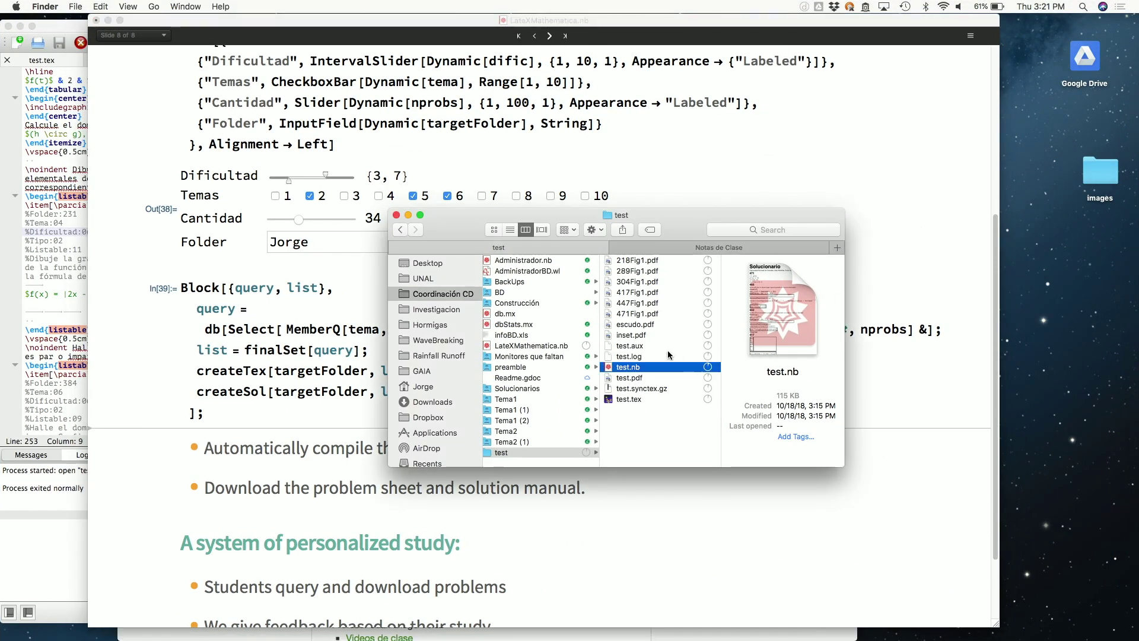
{"action": "scroll", "coordinate": [543, 348], "scroll_direction": "up", "scroll_amount": 1}
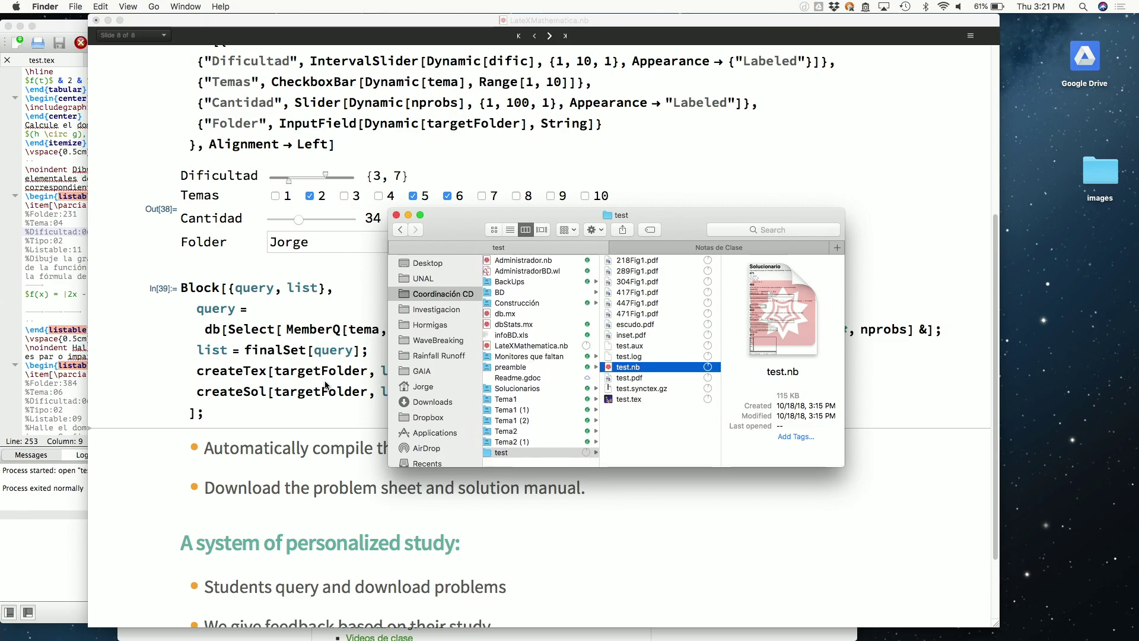
{"action": "left_click", "coordinate": [278, 396]}
{"action": "left_click", "coordinate": [257, 350]}
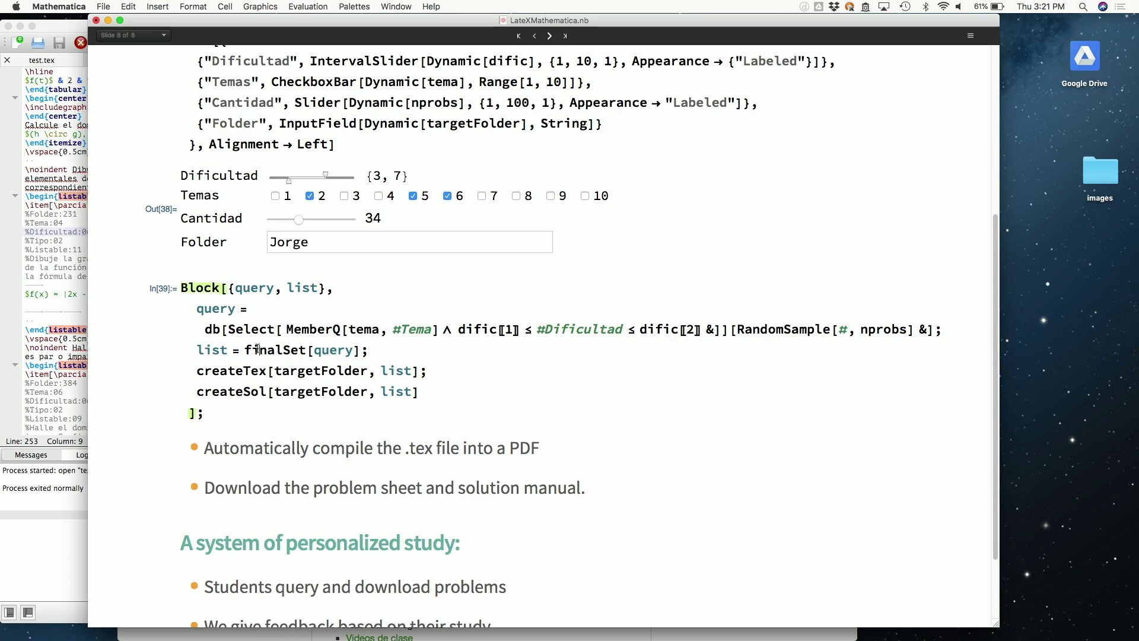
{"action": "scroll", "coordinate": [257, 349], "scroll_direction": "down", "scroll_amount": 1}
{"action": "scroll", "coordinate": [257, 348], "scroll_direction": "down", "scroll_amount": 5}
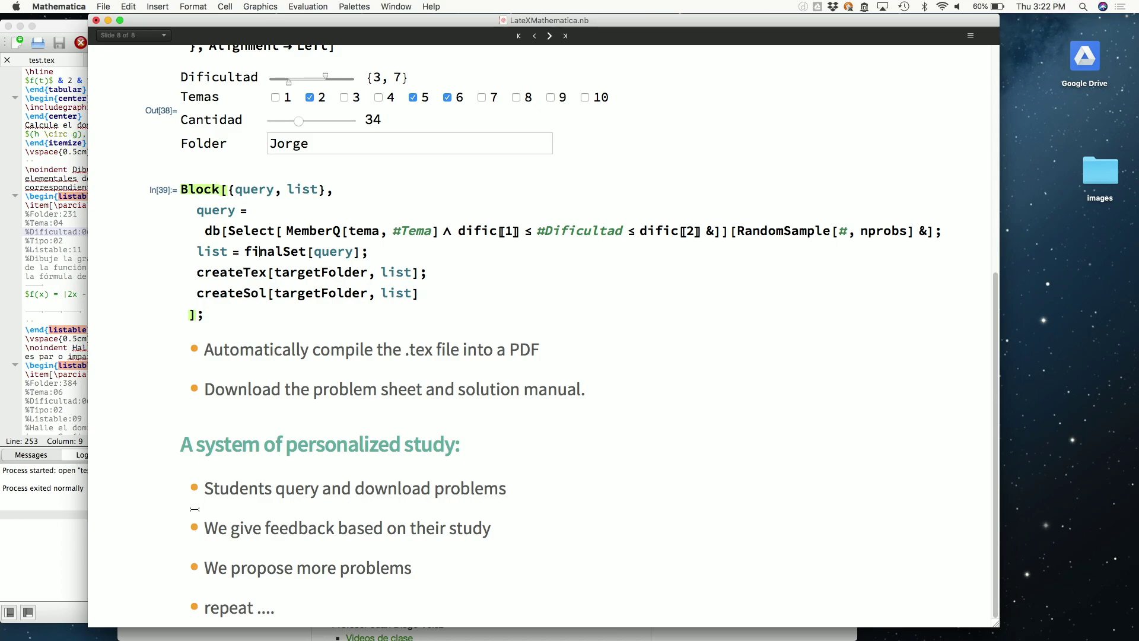
{"action": "double_click", "coordinate": [319, 443]}
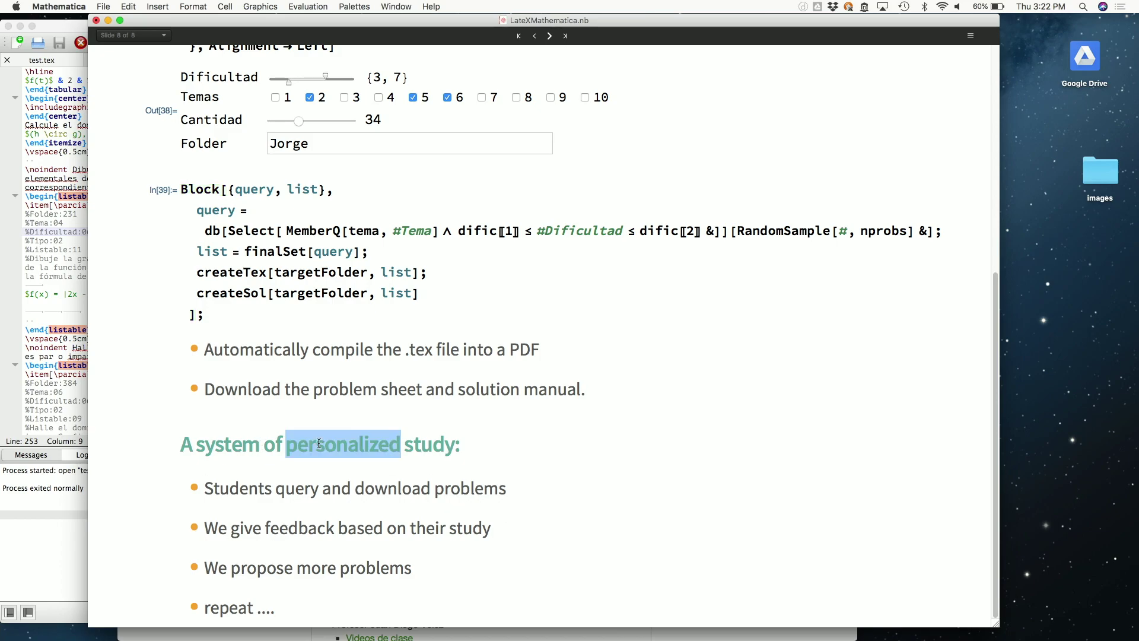